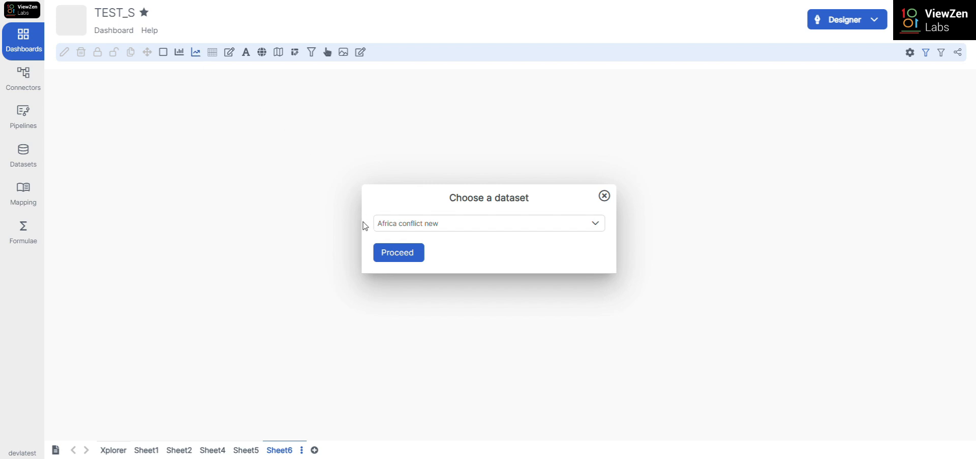
Step: Add a column chart to Sheet6 using the Africa conflict new dataset
click(380, 256)
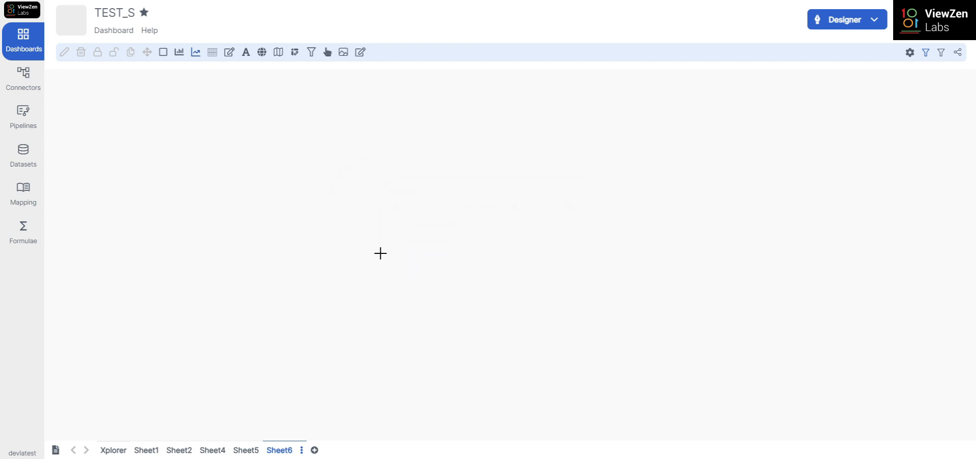
click(341, 146)
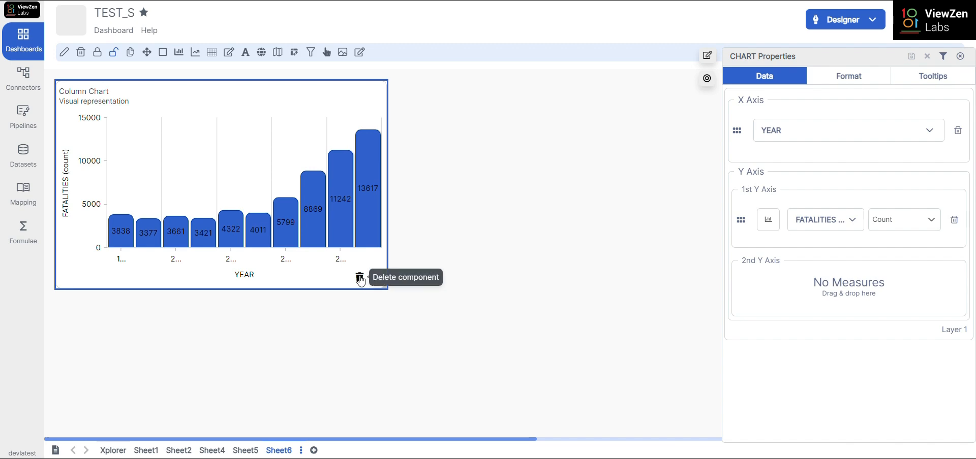
Step: Try to delete the column chart from the sheet
click(360, 278)
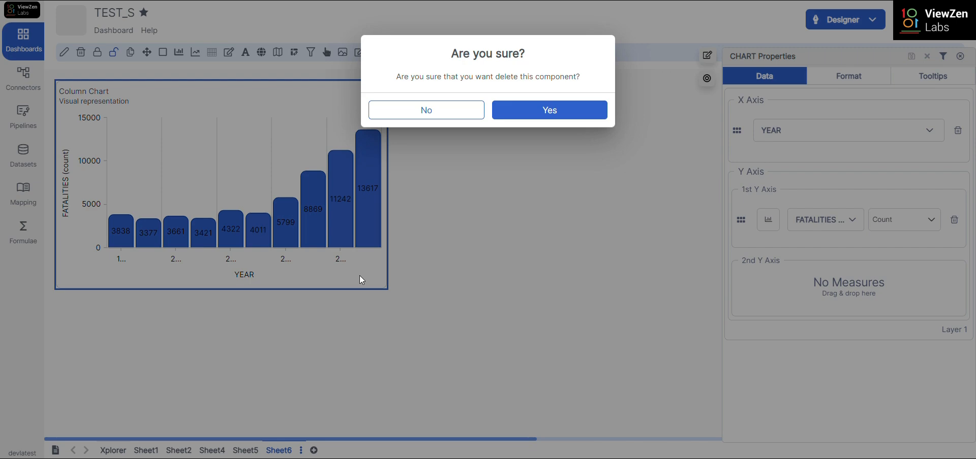
click(507, 114)
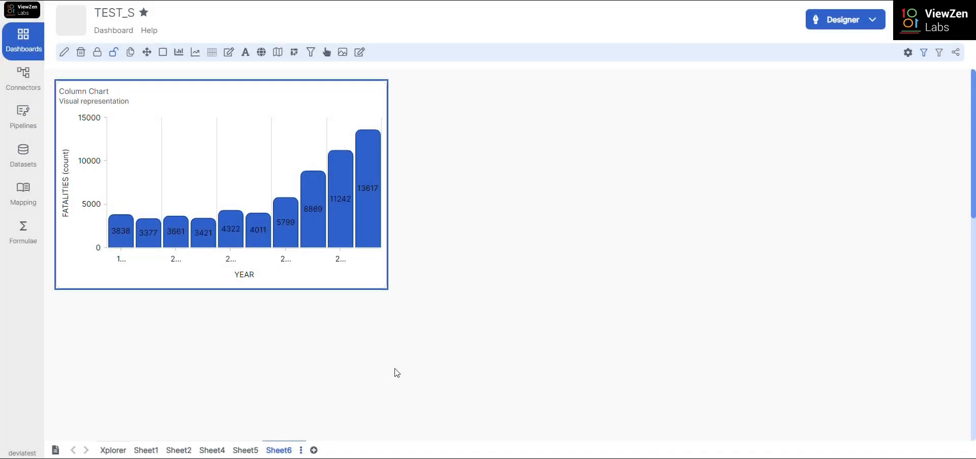
Step: Open the column chart for editing, examine its data, format and tooltip properties, and close them
mouse_move(379, 281)
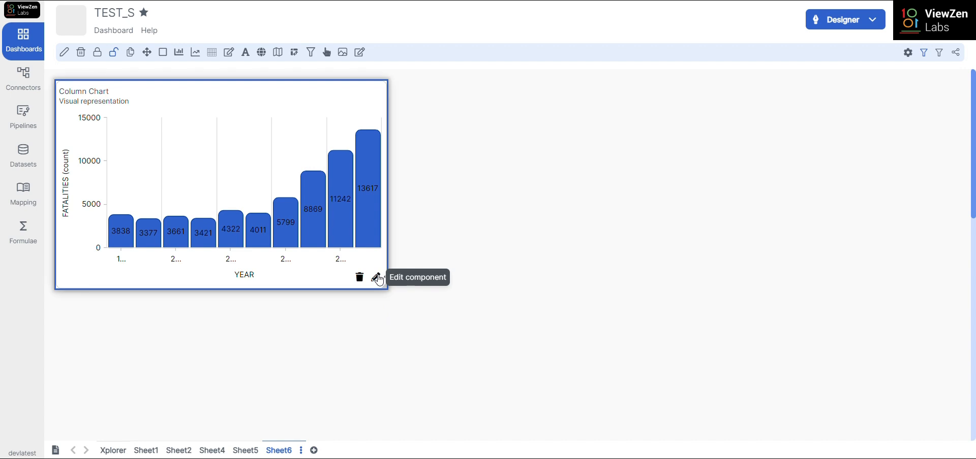
click(377, 278)
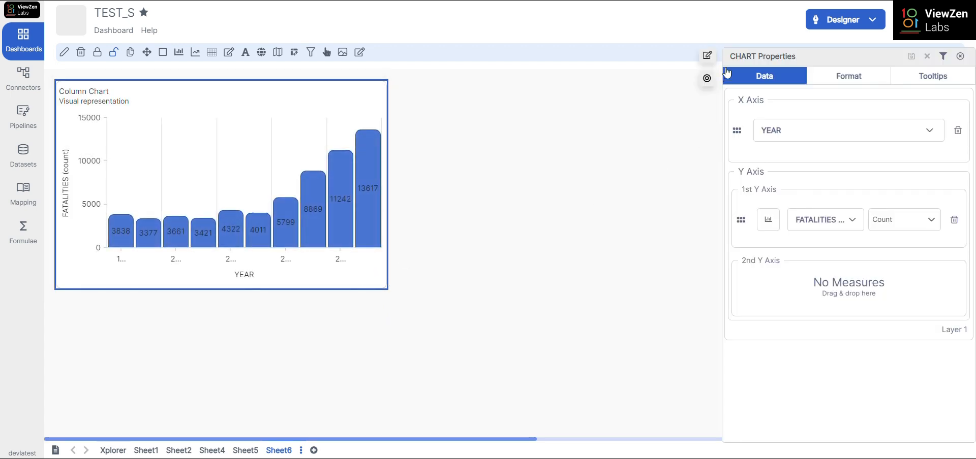
drag(730, 57, 792, 64)
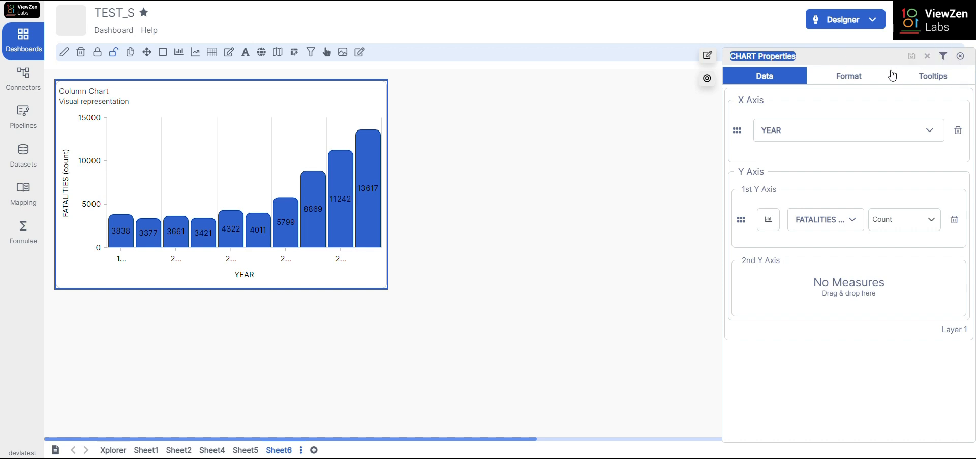
click(861, 77)
click(861, 78)
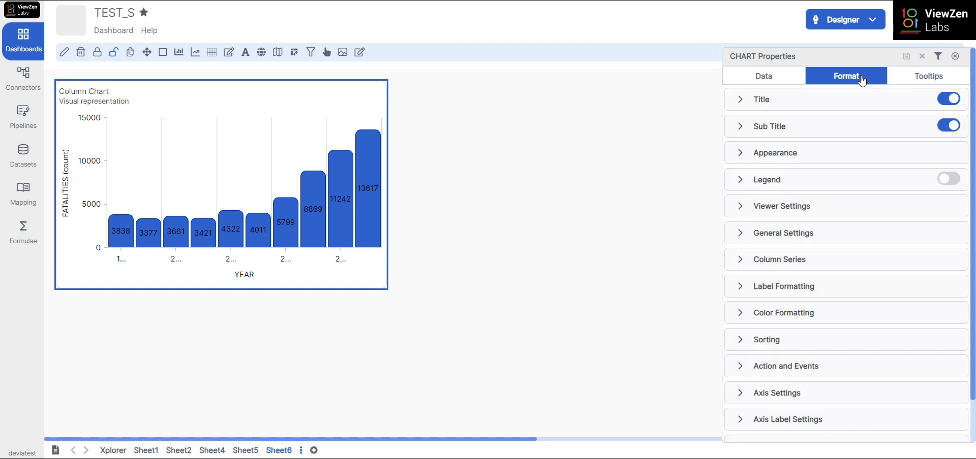
click(929, 80)
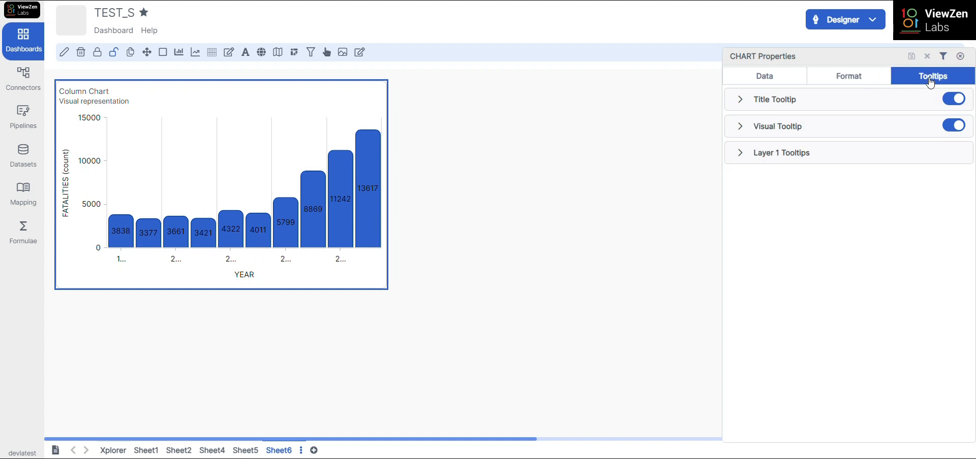
click(960, 57)
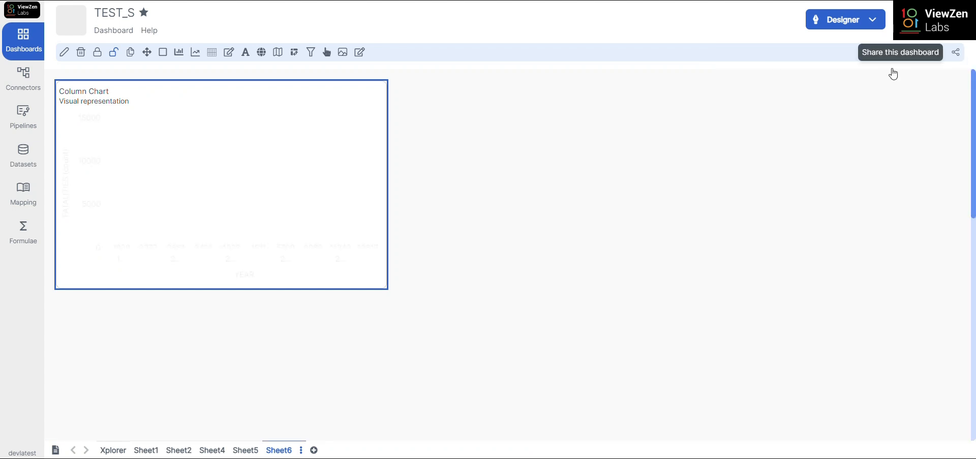
Step: Reopen the column chart's properties, look through the format and tooltip settings, and return to the data settings
click(65, 53)
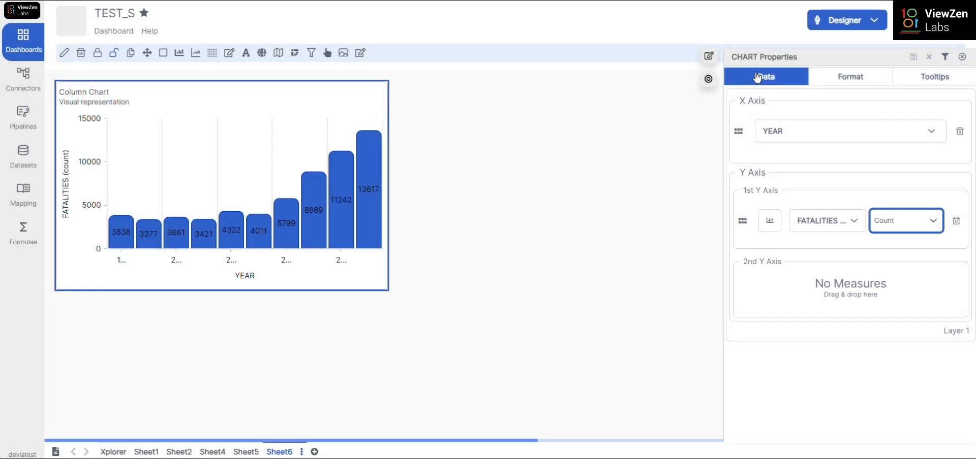
drag(730, 57, 801, 61)
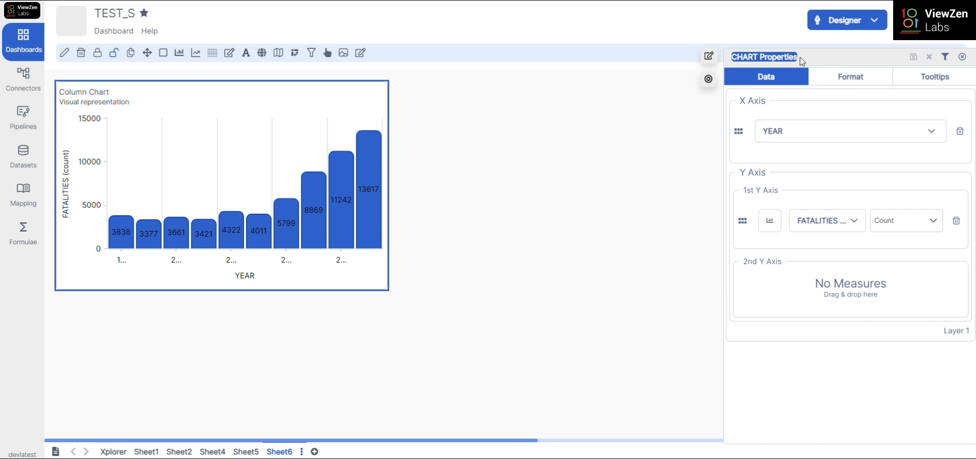
click(793, 82)
click(832, 86)
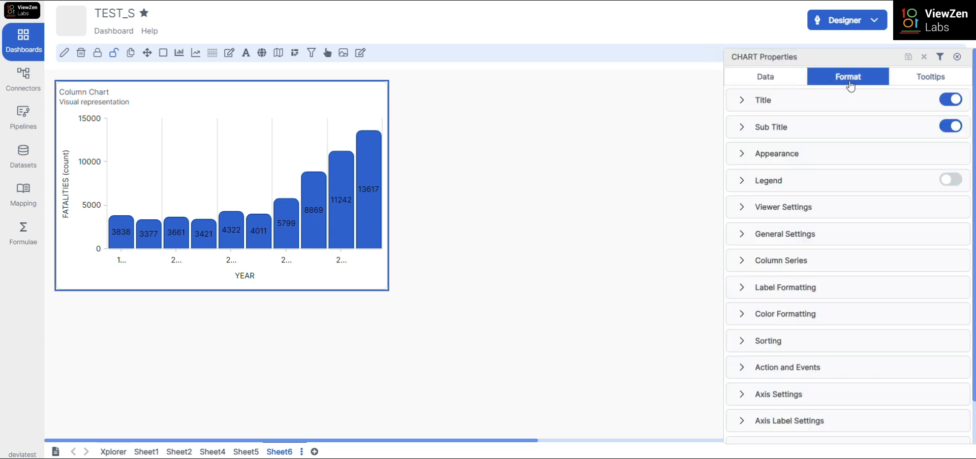
click(924, 79)
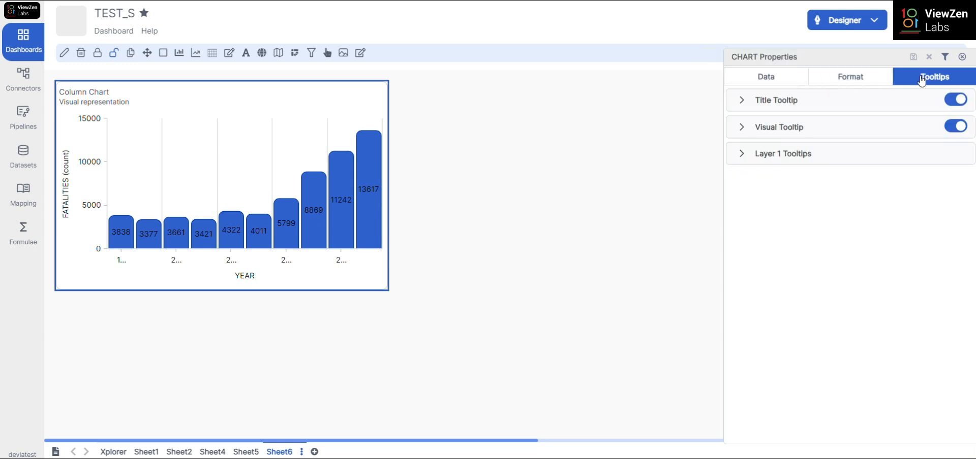
click(768, 81)
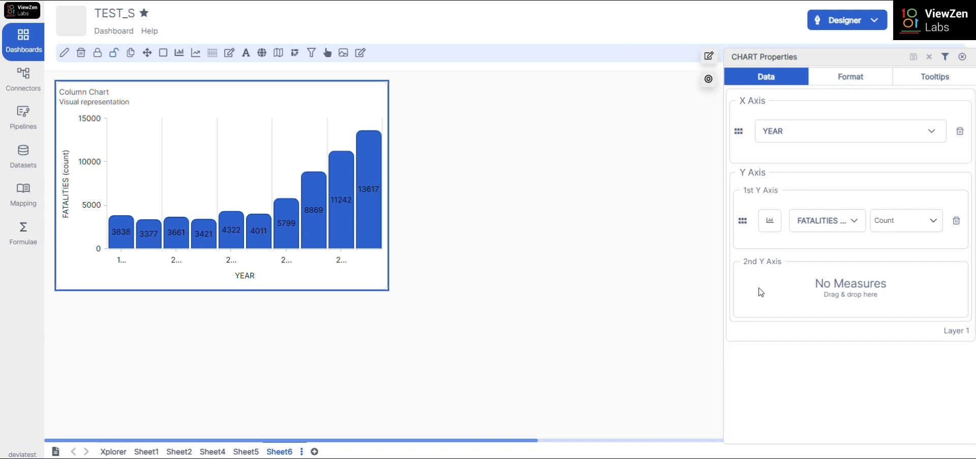
Step: Browse the datasets offered for the X axis, expanding and collapsing Vegetable Prices Test before collapsing all groups
click(926, 137)
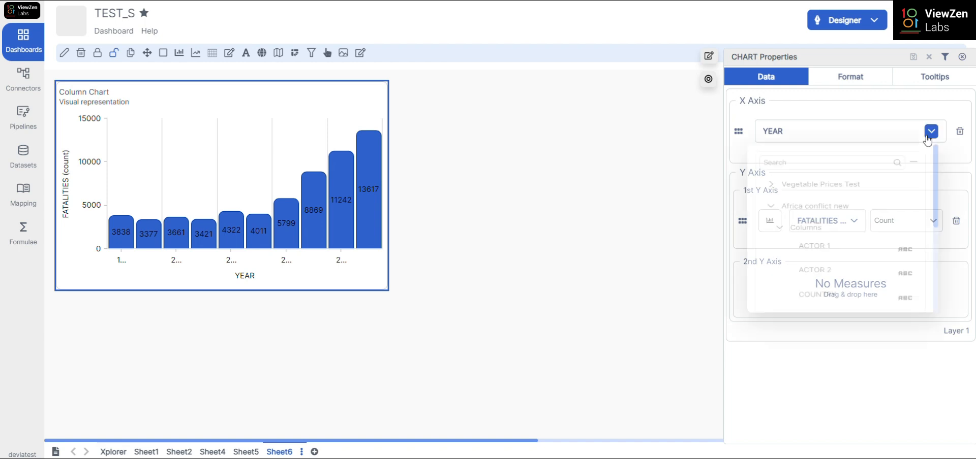
click(771, 191)
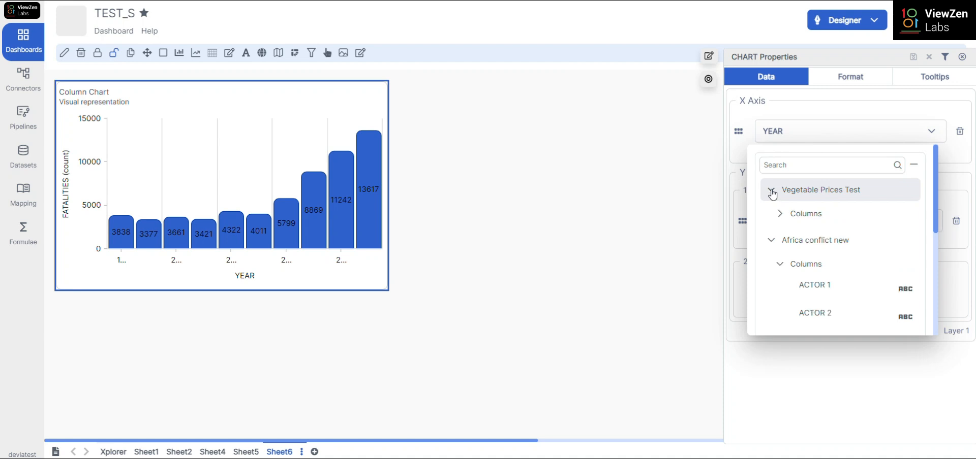
click(772, 193)
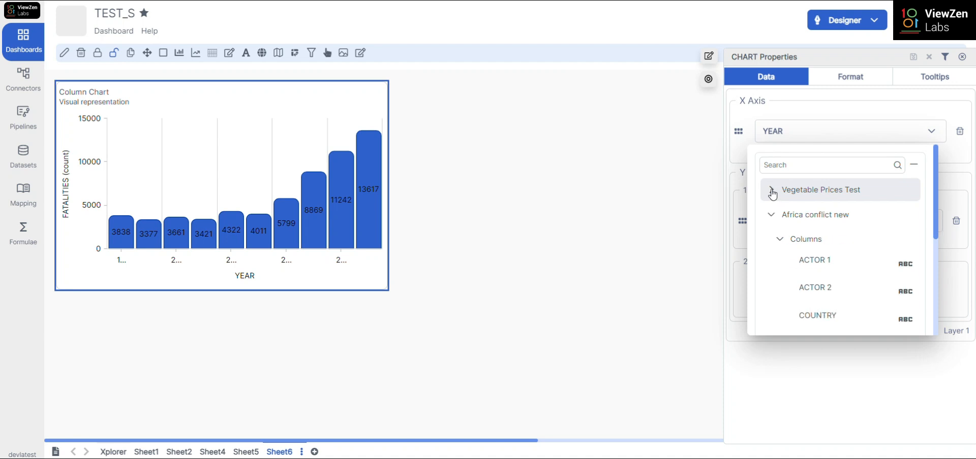
click(914, 167)
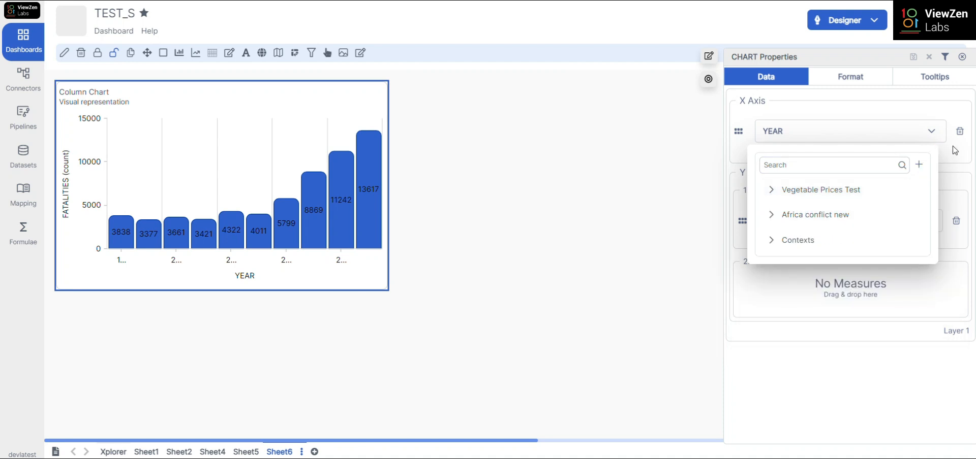
click(955, 150)
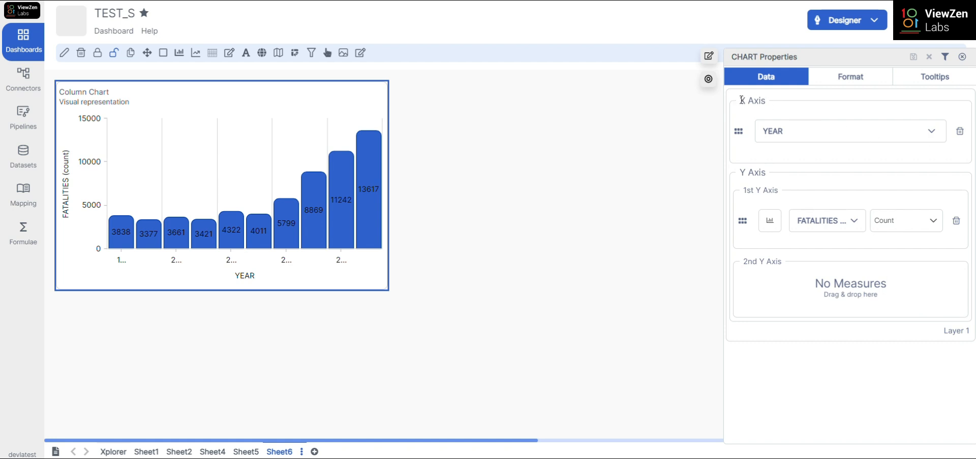
Step: Review the field choices for the X and first Y axes and set the FATALITIES aggregation to Count
drag(742, 100, 764, 103)
drag(740, 172, 772, 177)
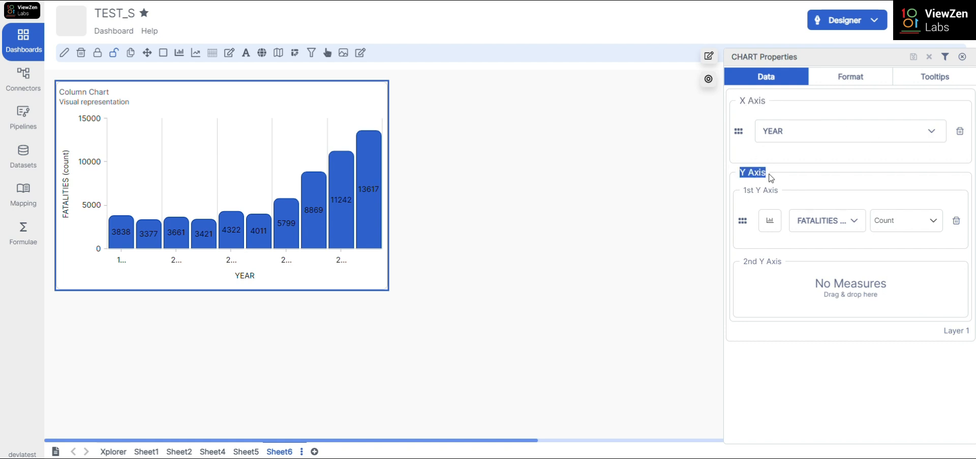
click(932, 132)
click(932, 136)
click(855, 224)
click(856, 223)
click(930, 226)
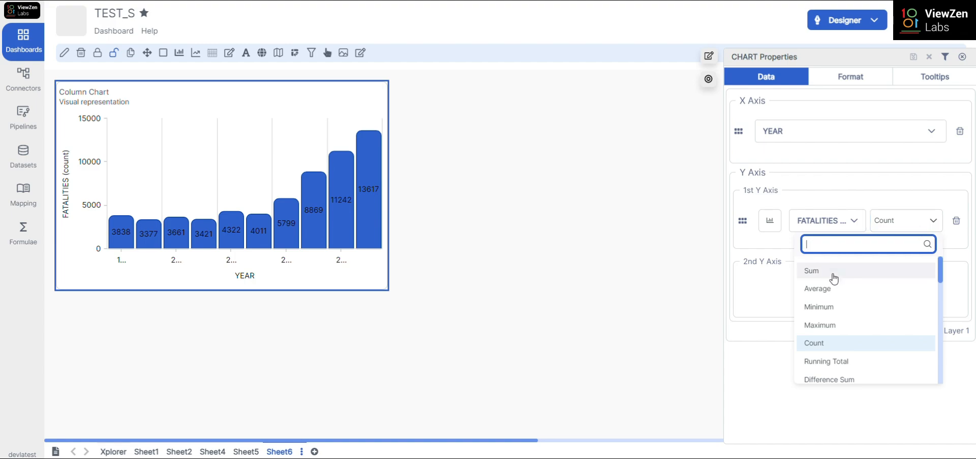
click(812, 345)
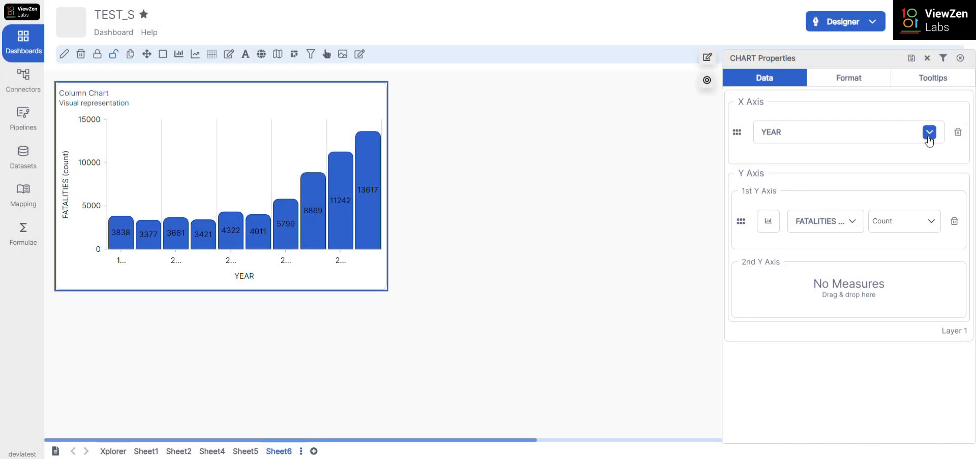
Step: Examine the available X axis and first Y axis fields again without changing the selected ones
click(929, 133)
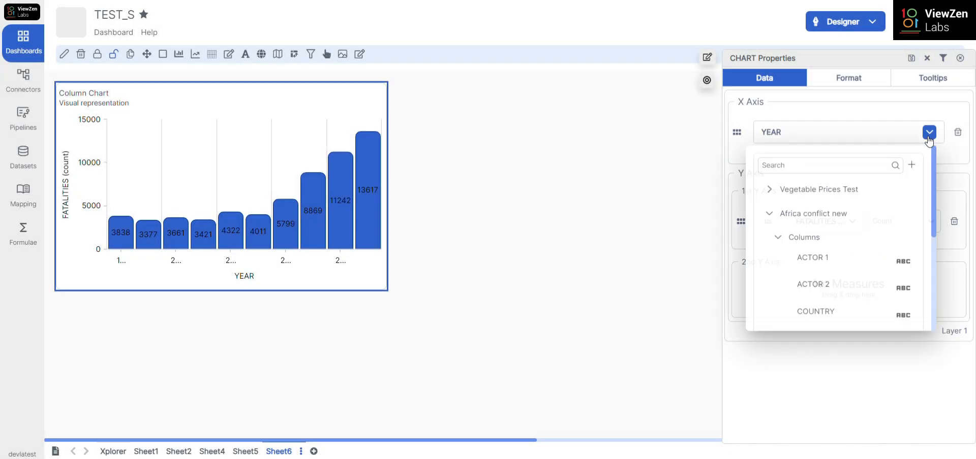
click(929, 134)
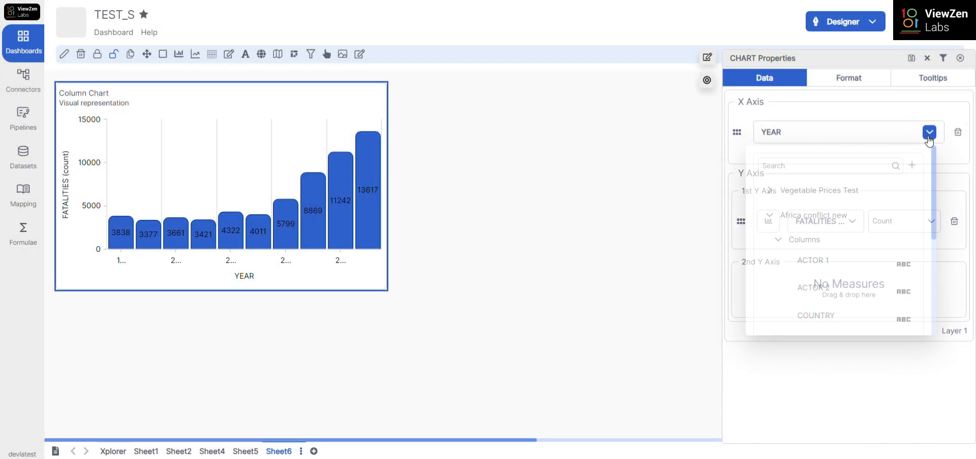
click(854, 223)
click(855, 223)
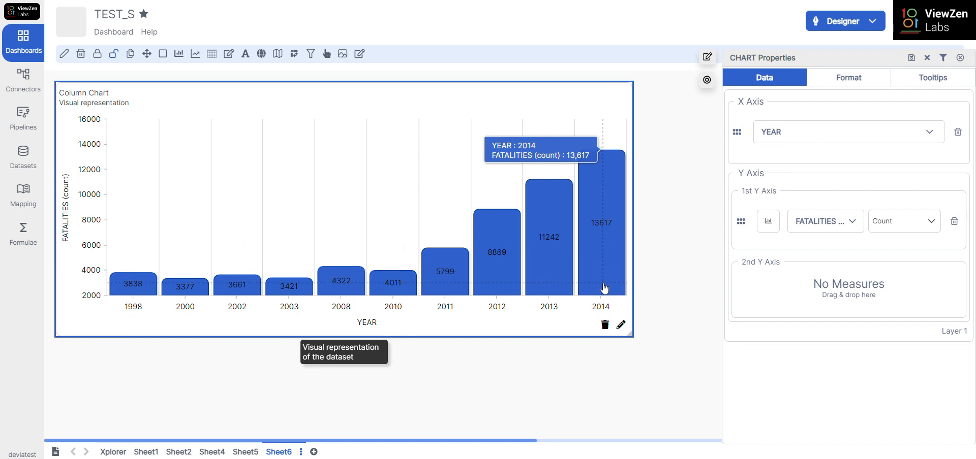
drag(737, 101, 766, 106)
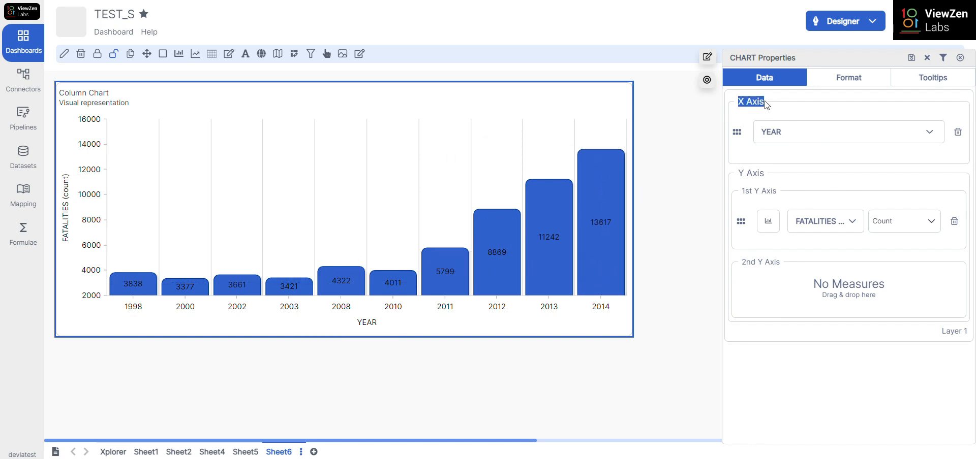
drag(736, 173, 769, 176)
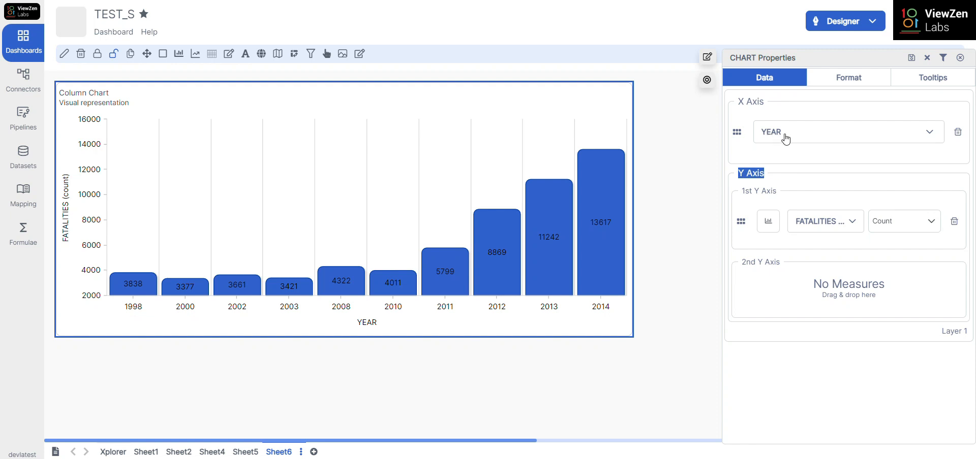
Step: Change the column chart's X axis field to ACTOR 1 from the Africa conflict new dataset
click(929, 133)
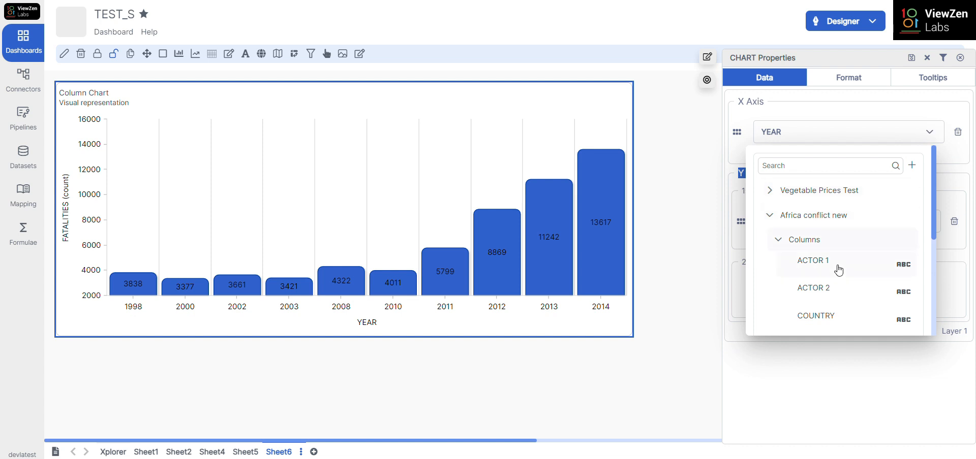
click(819, 267)
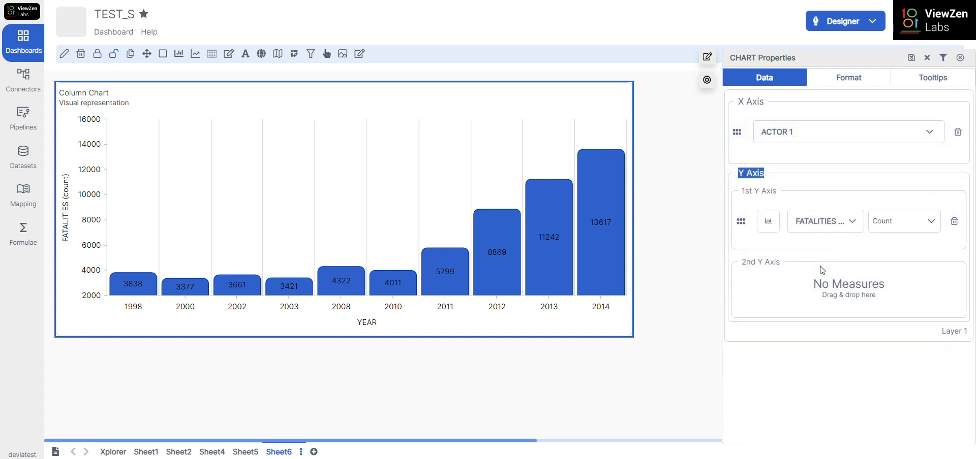
click(824, 189)
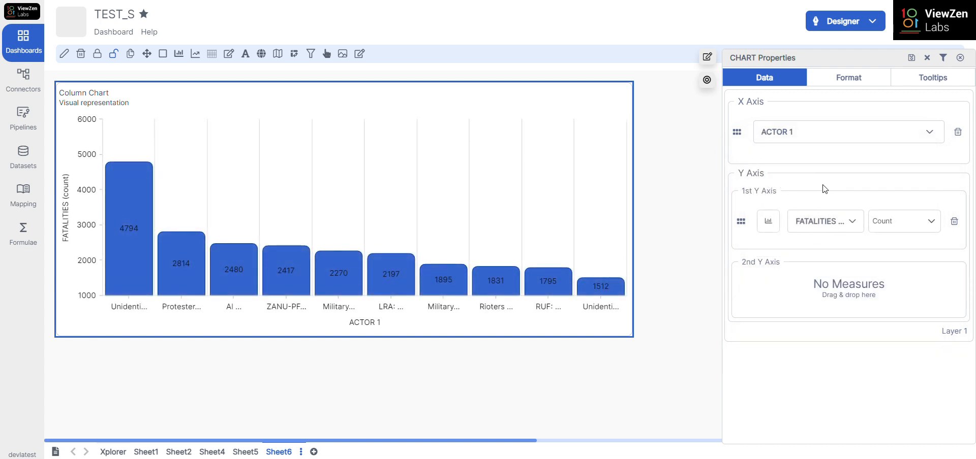
Step: Remove the current X axis field and add ACTOR 1 to the X axis from the Africa conflict new field list
click(957, 135)
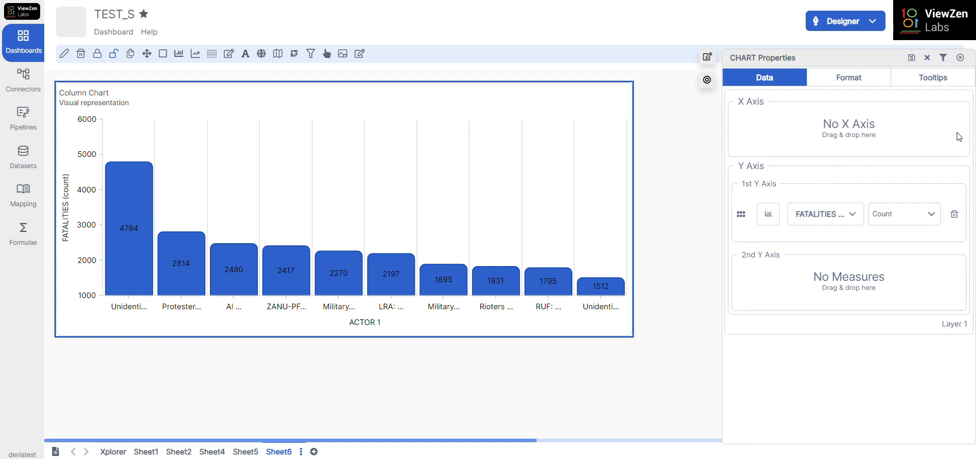
click(707, 57)
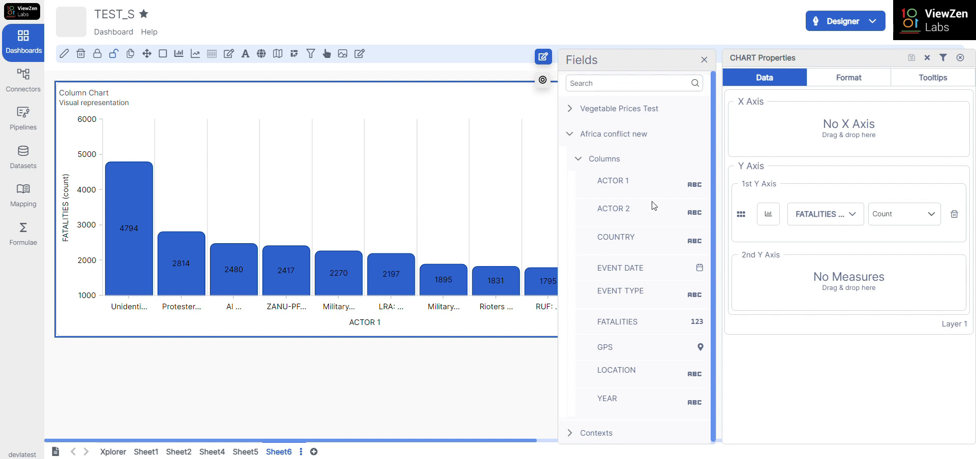
click(571, 136)
click(571, 136)
drag(611, 185, 797, 126)
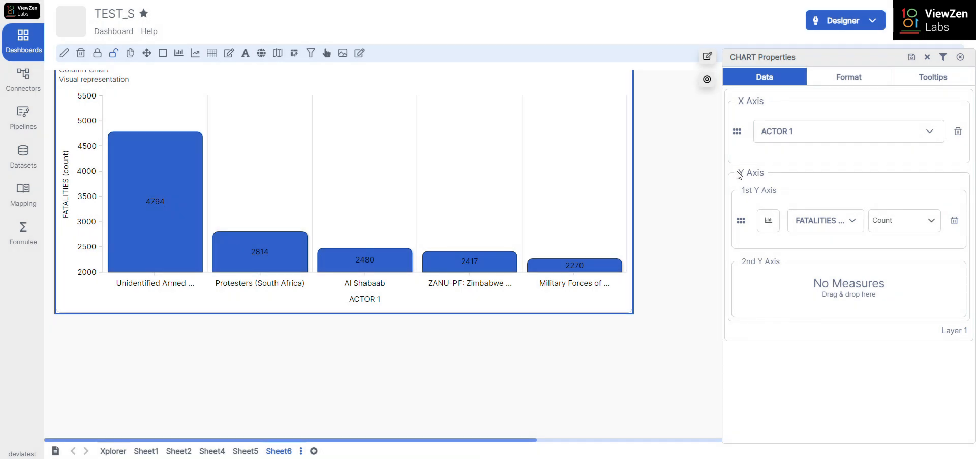
Step: Change the first Y axis field to EVENT DATE from the Africa conflict new dataset and view its aggregation options
drag(737, 172, 761, 171)
click(852, 226)
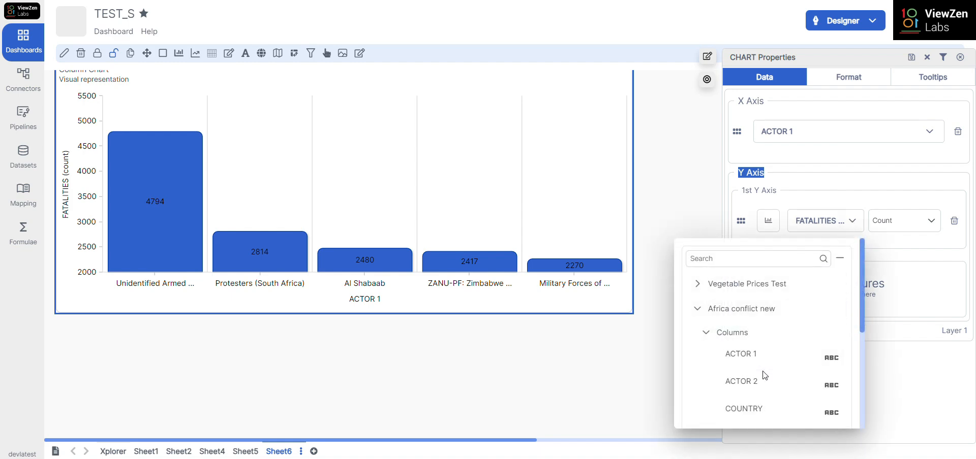
scroll(765, 376, down, 3)
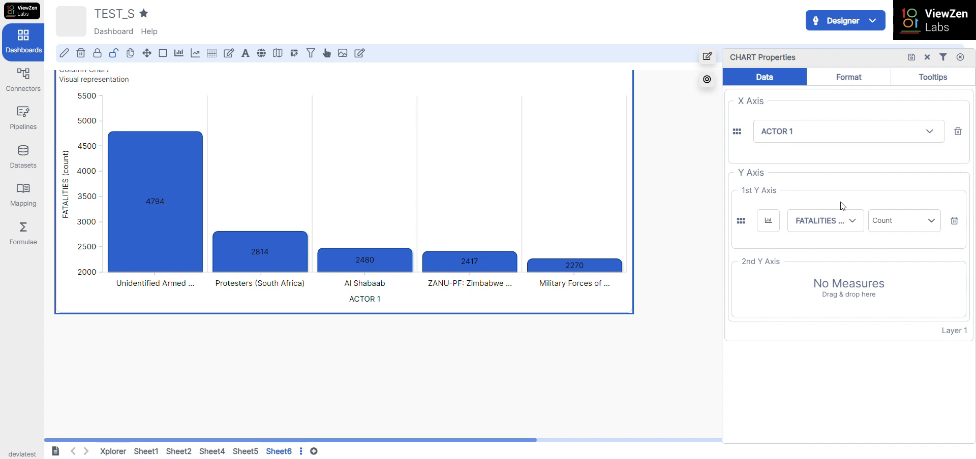
click(853, 224)
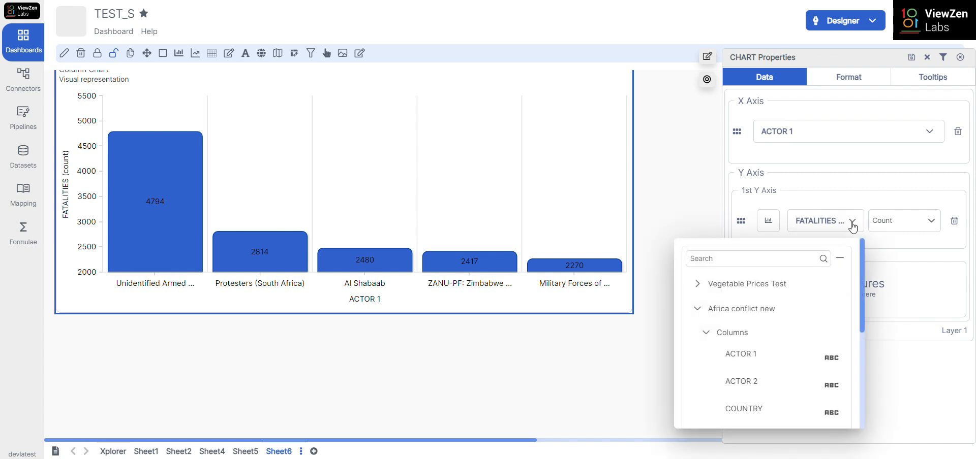
scroll(780, 379, down, 5)
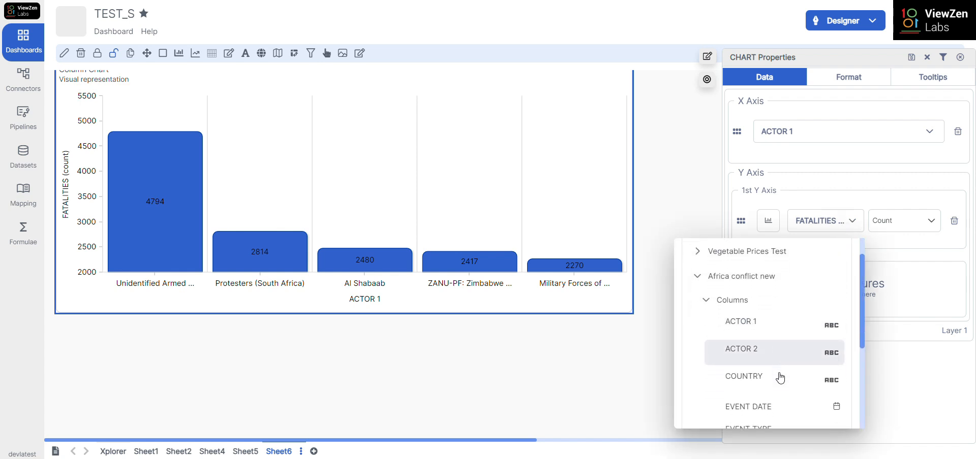
scroll(780, 378, down, 2)
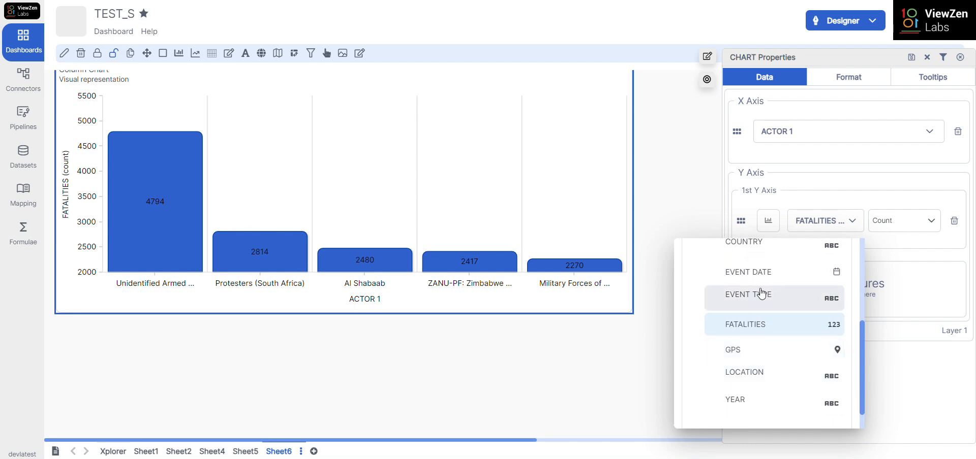
click(762, 273)
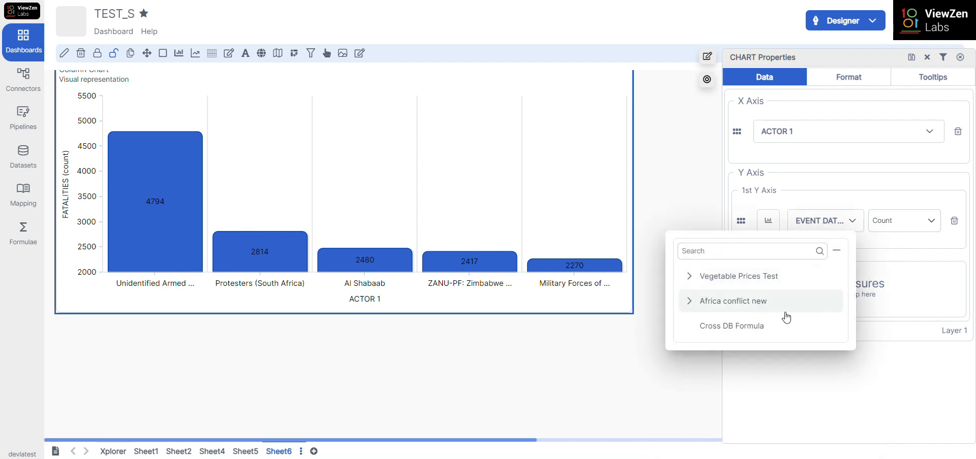
click(917, 222)
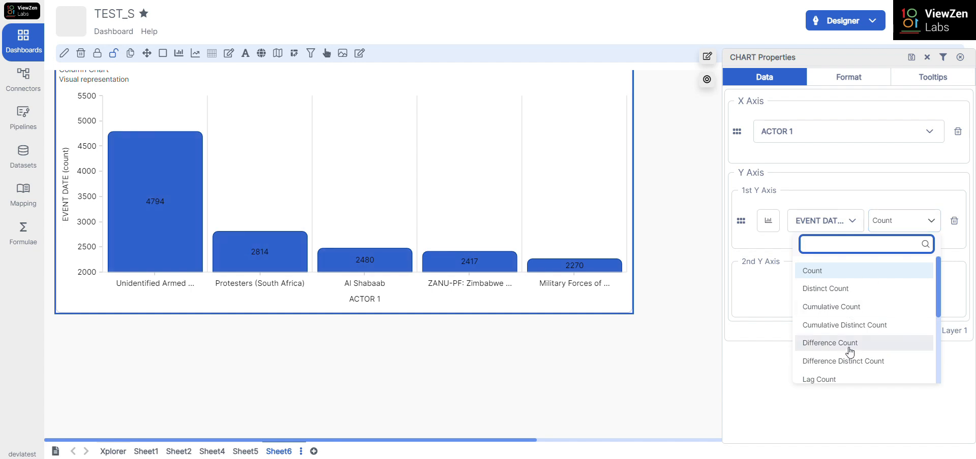
scroll(854, 345, down, 2)
Step: Switch the first Y axis field to ACTOR 2 and view the aggregation options available for it
click(851, 229)
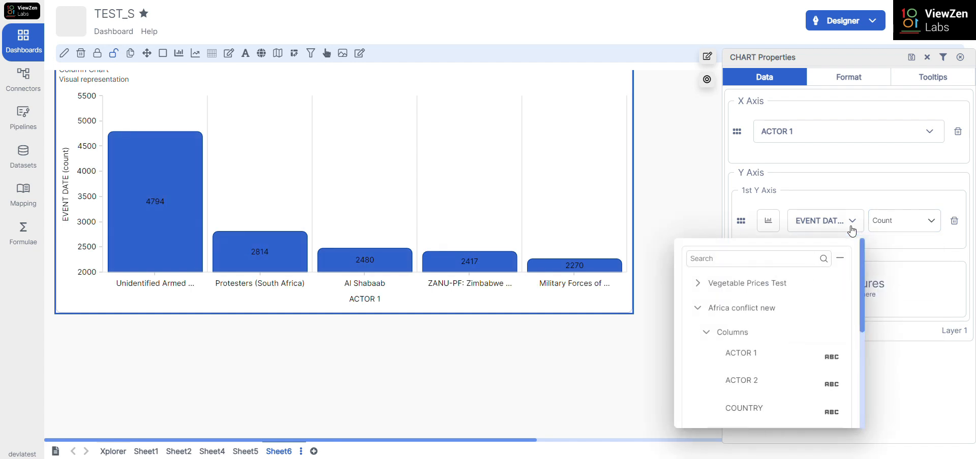
scroll(788, 356, down, 2)
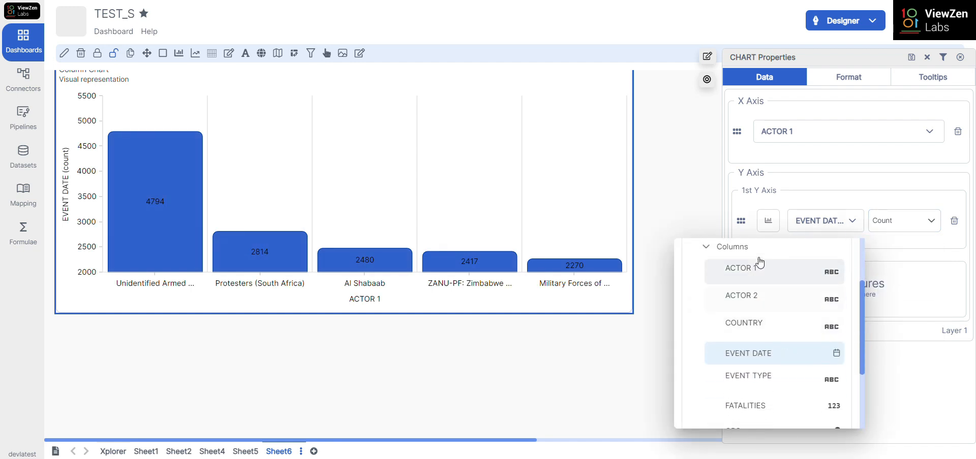
click(767, 298)
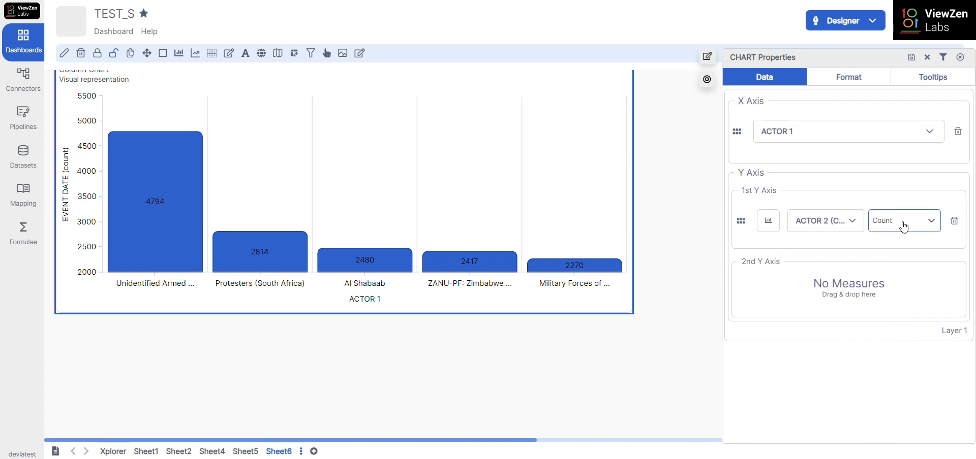
click(888, 228)
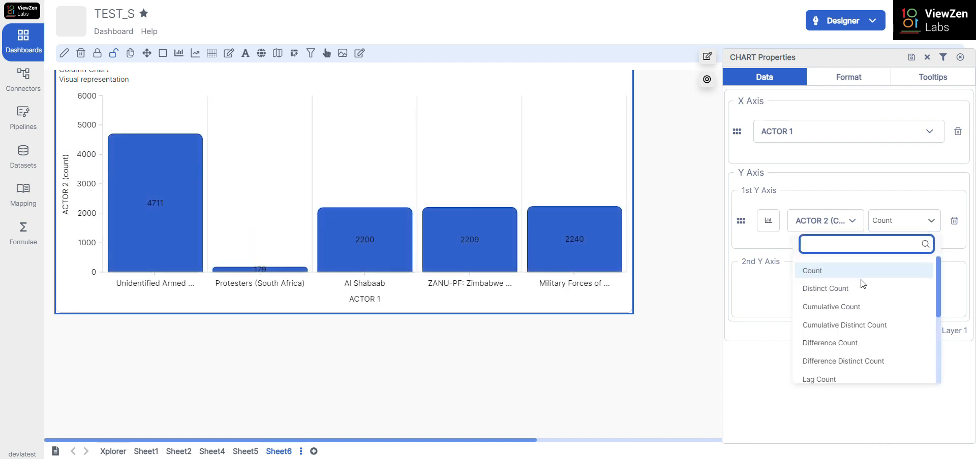
Step: Set the first Y axis field back to EVENT DATE and look through its list of aggregations
click(842, 223)
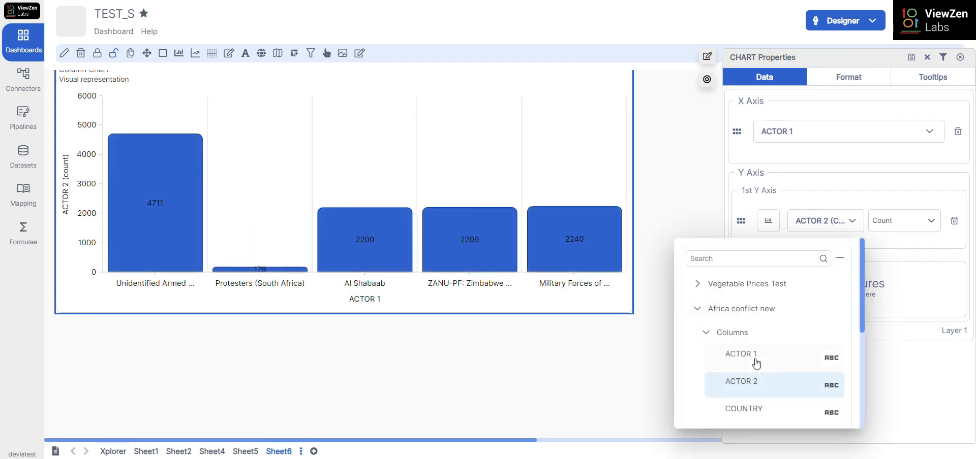
scroll(757, 364, down, 1)
click(754, 340)
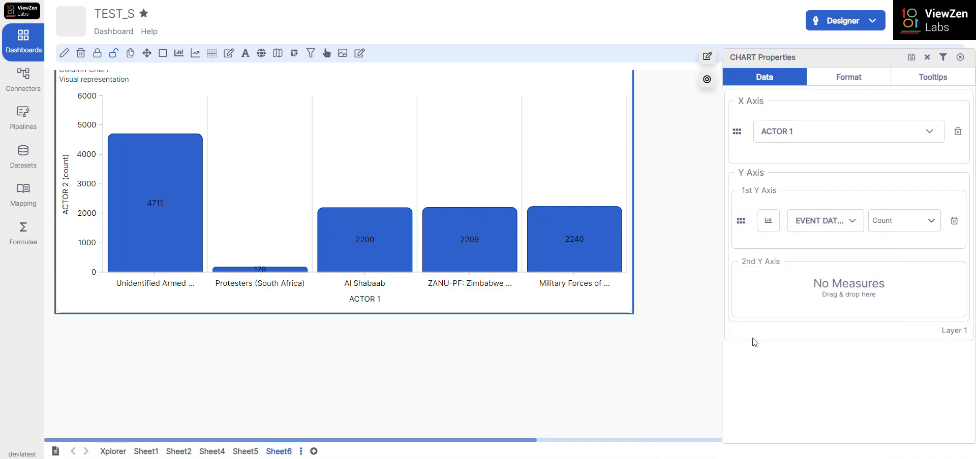
click(871, 222)
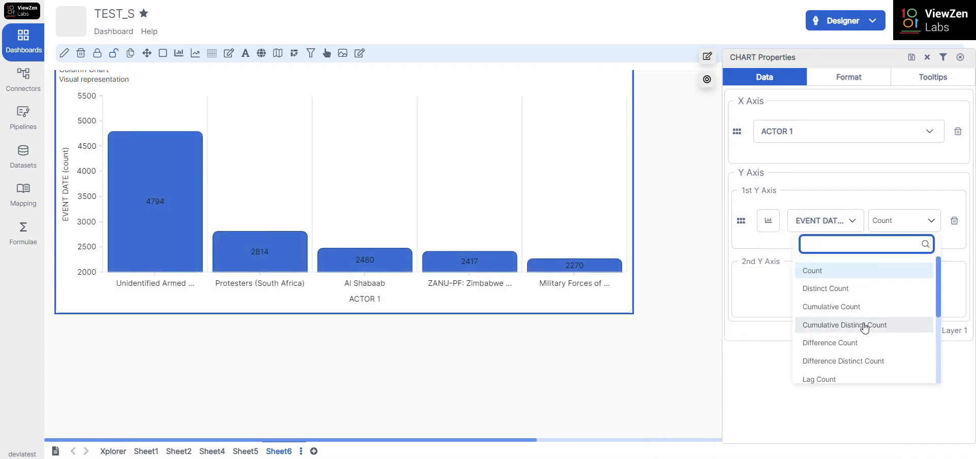
scroll(864, 325, down, 2)
scroll(864, 325, down, 1)
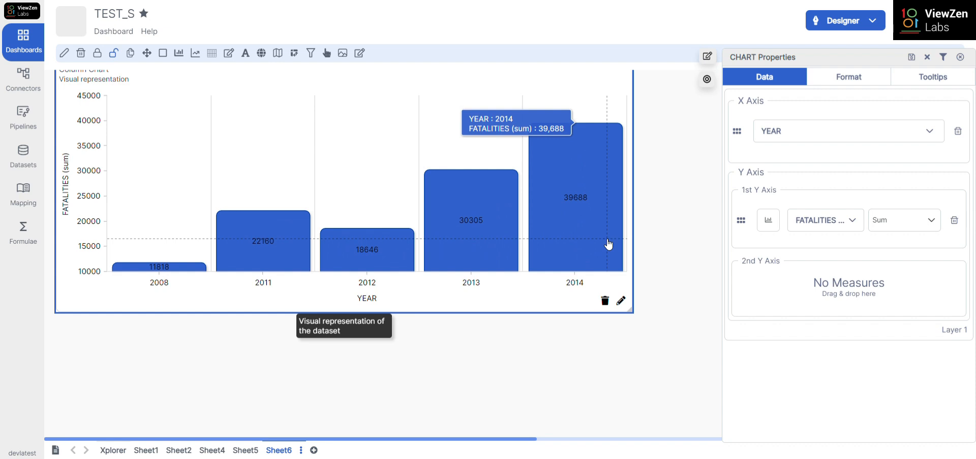
Step: Move the Count of Employees measure from the second Y axis into the first Y axis, above Salary
click(768, 222)
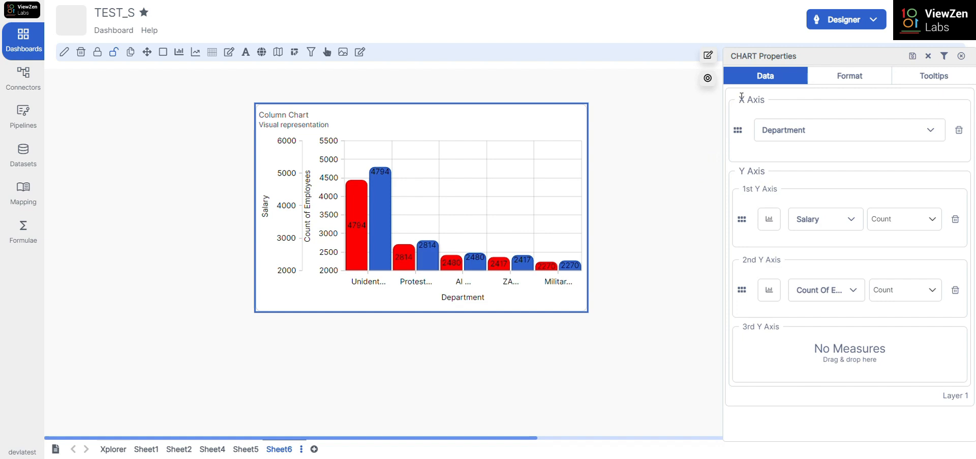
drag(740, 98, 767, 101)
drag(740, 176, 767, 176)
drag(741, 290, 748, 239)
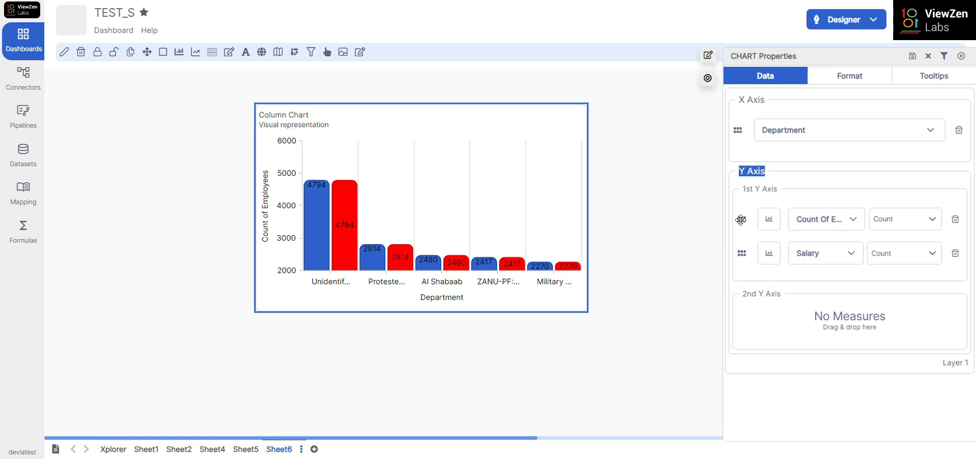
Step: Reorder the first Y axis so Salary comes first, and move Count of Employees to the second Y axis
drag(740, 219, 741, 258)
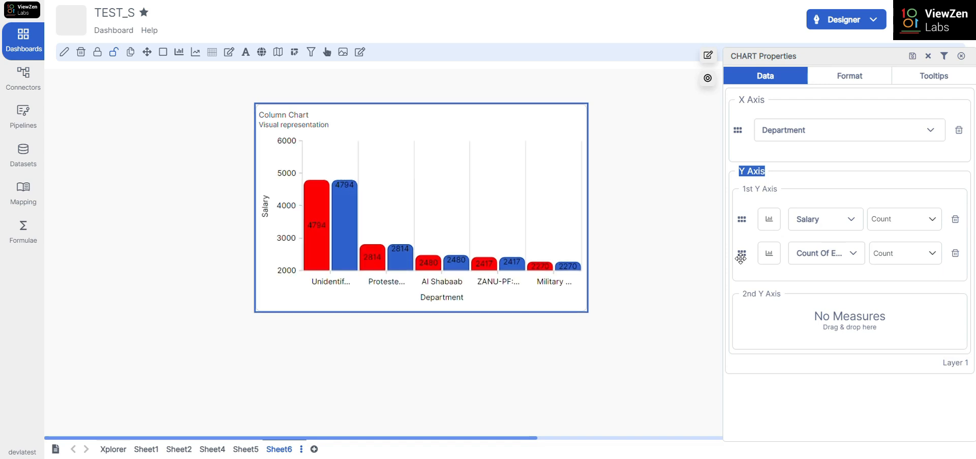
click(784, 179)
drag(743, 256, 747, 320)
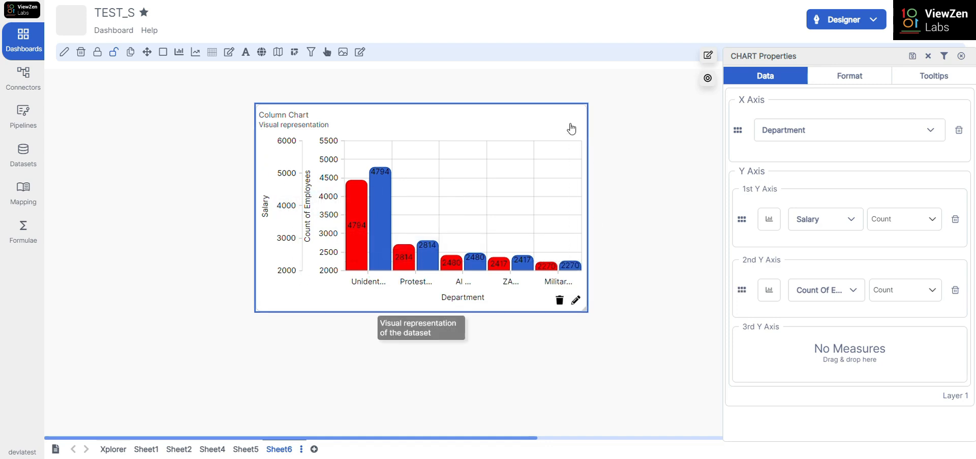
Step: Set the axis position of Measure 1 - 1st Y Axis to Right in the axis settings and return to the chart's data settings
click(851, 76)
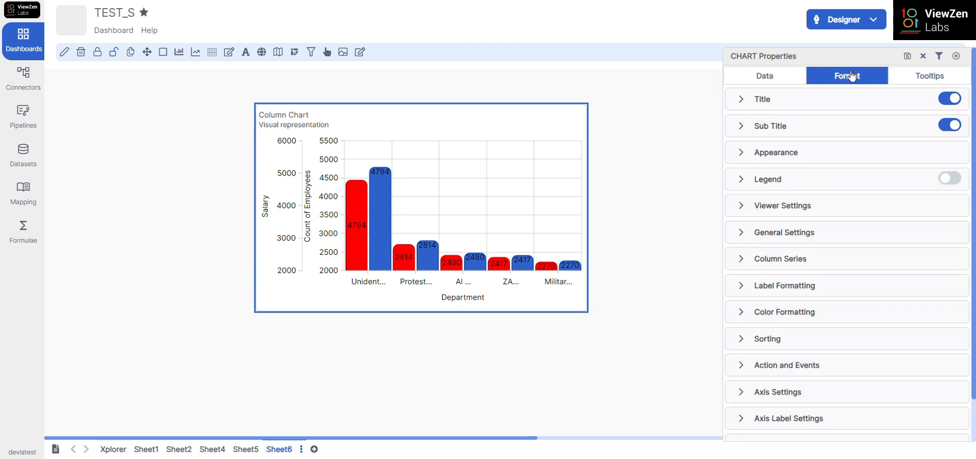
click(785, 394)
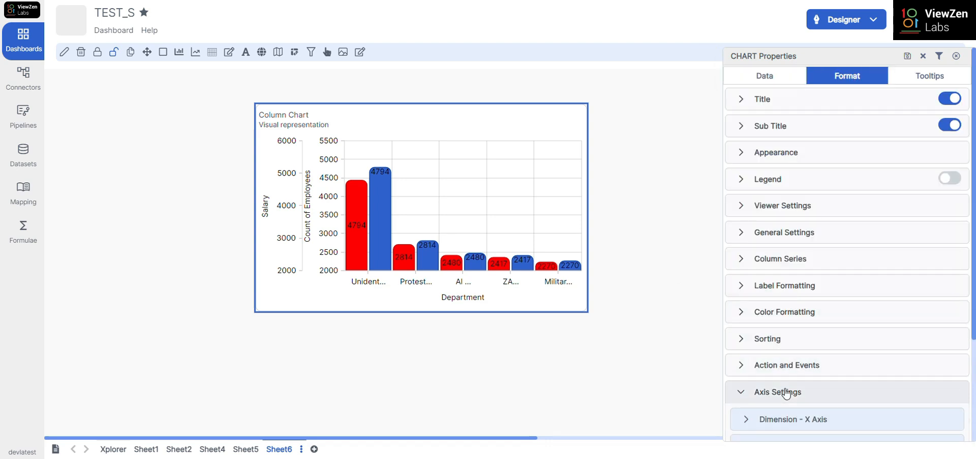
click(774, 373)
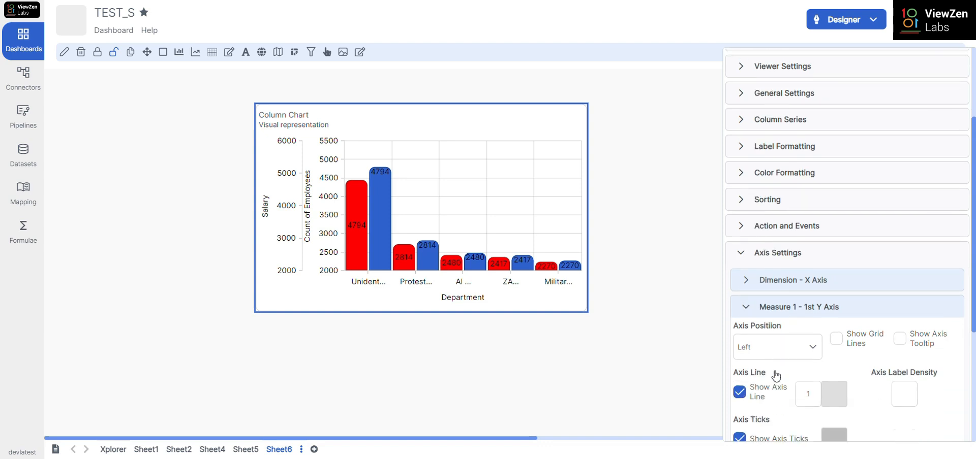
scroll(776, 376, down, 2)
click(812, 275)
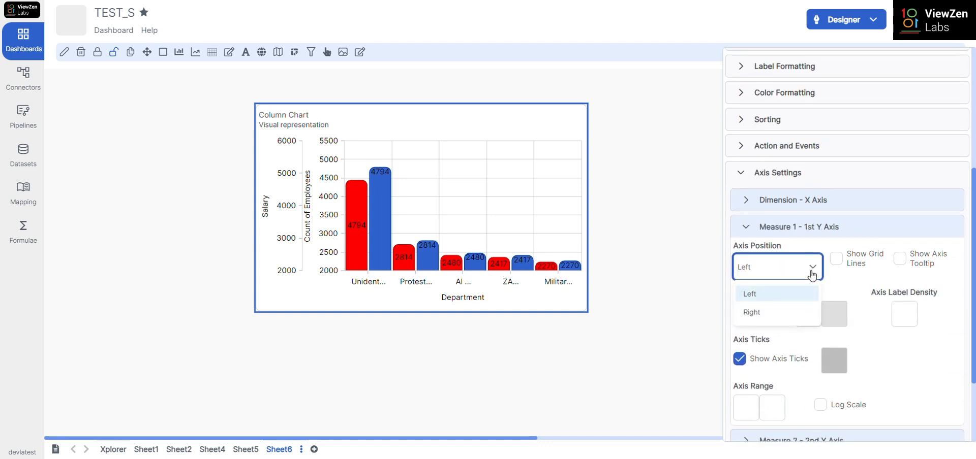
click(757, 312)
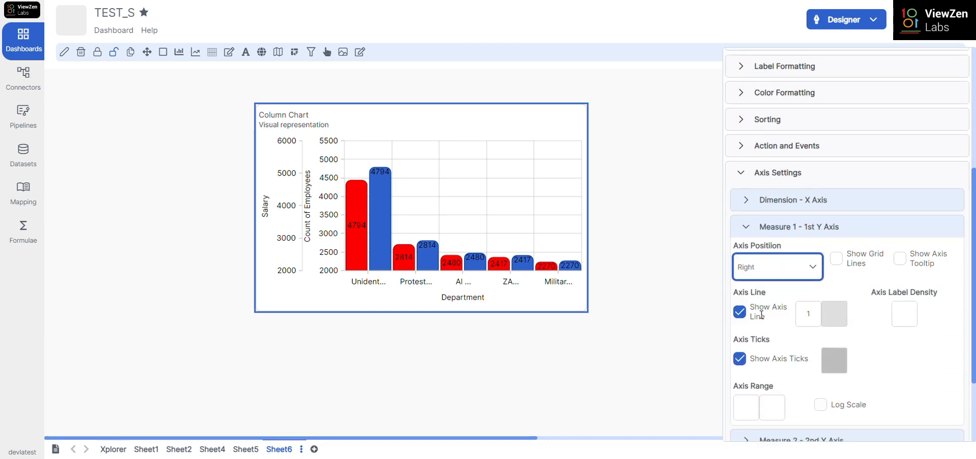
click(746, 227)
scroll(789, 93, up, 3)
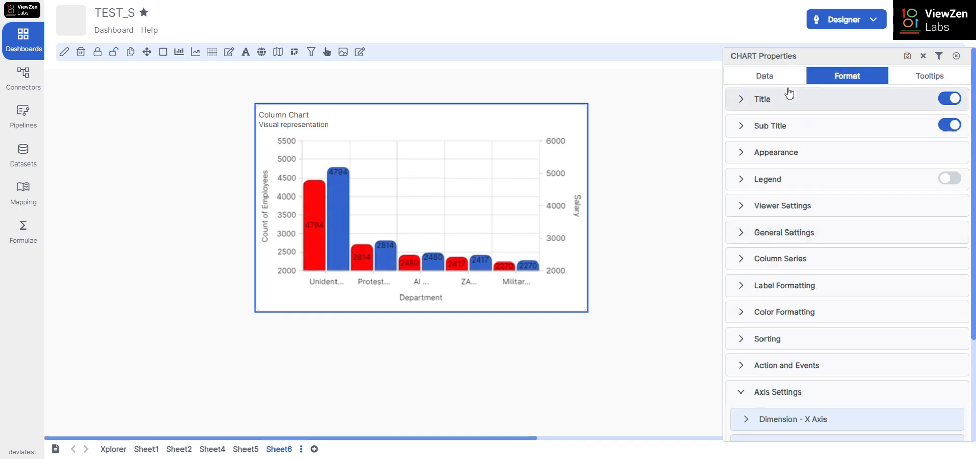
click(764, 76)
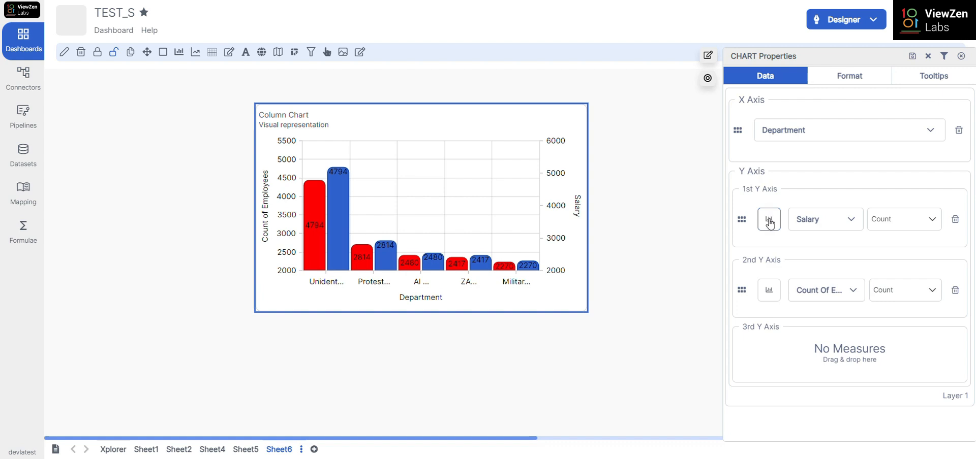
Step: Examine the measure's series type option, the chart's X and Y axis fields, and the plotted columns
click(769, 293)
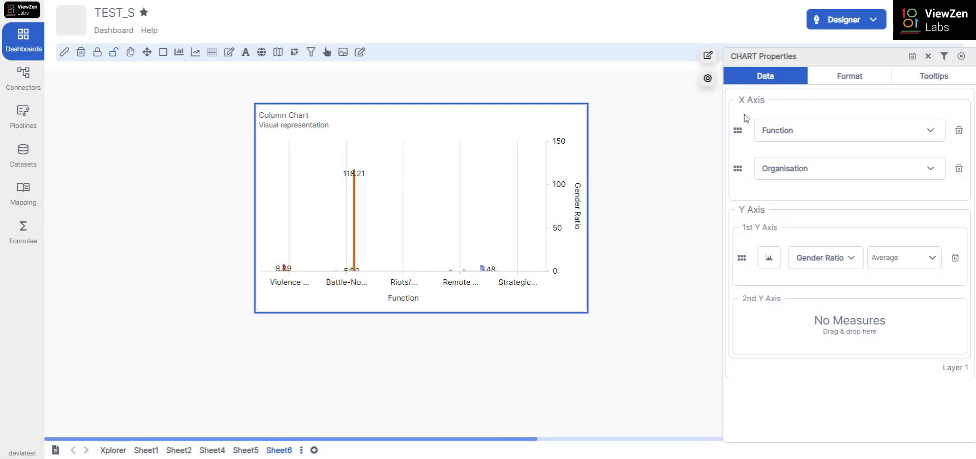
drag(738, 99, 765, 100)
drag(739, 210, 759, 209)
click(761, 210)
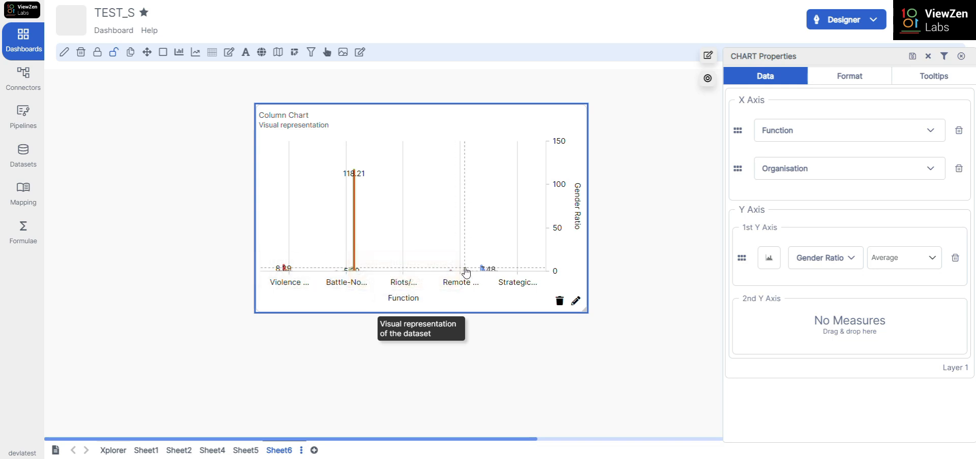
mouse_move(466, 277)
mouse_move(354, 273)
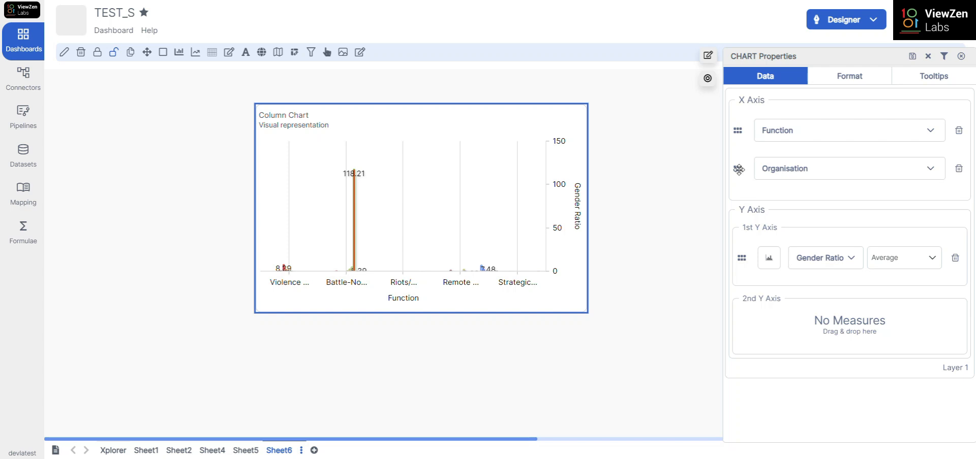
Step: Place Organisation above Function on the X axis, view the regrouped chart, and move Function back to first place
drag(738, 169, 738, 127)
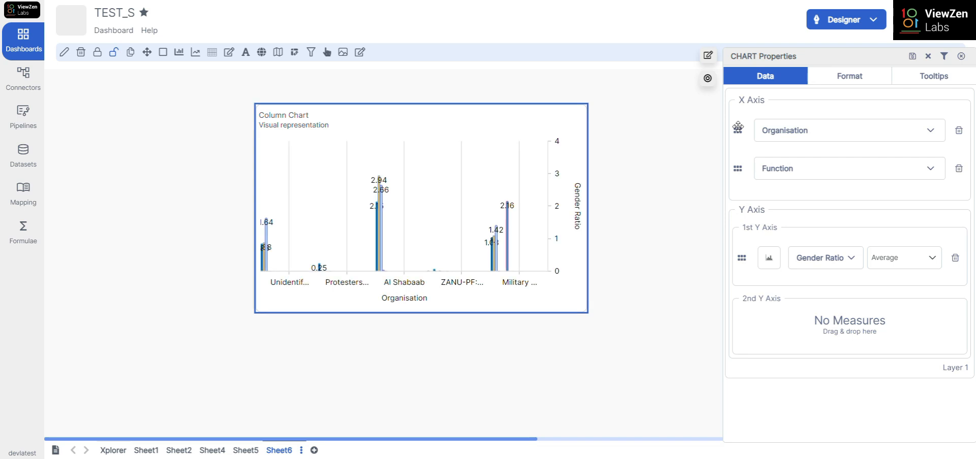
mouse_move(378, 262)
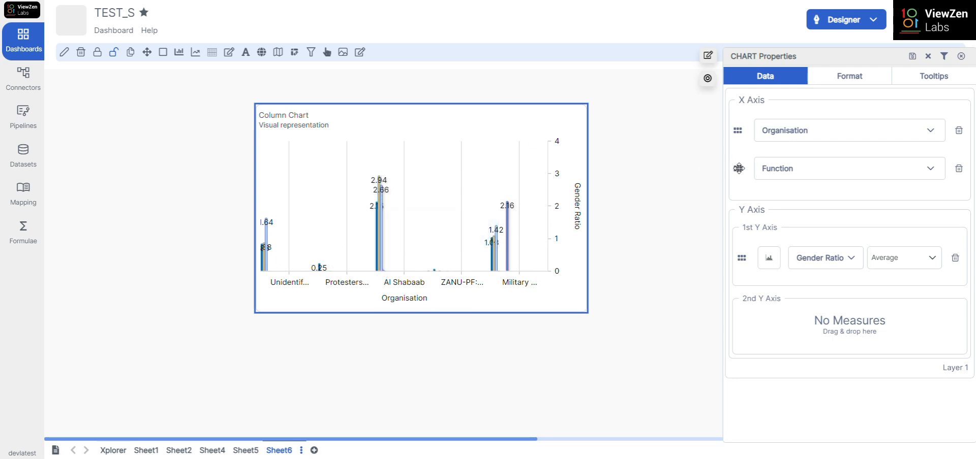
drag(738, 169, 738, 130)
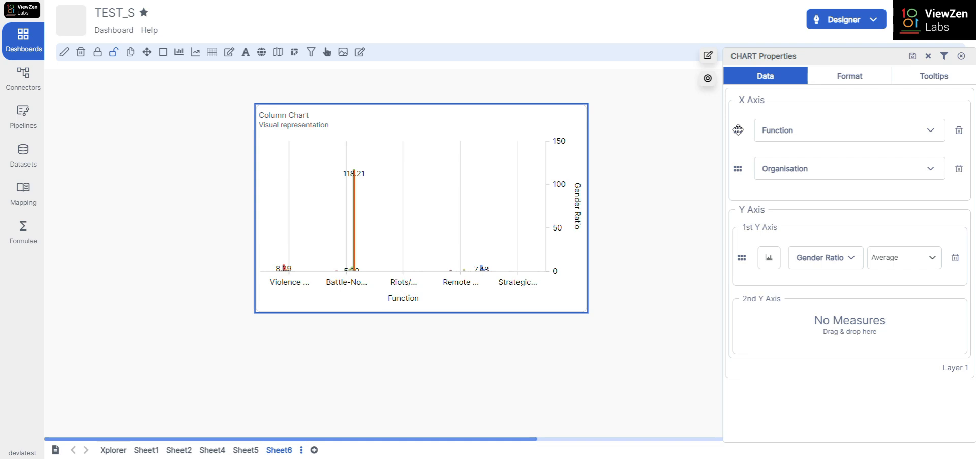
Step: Rename the Function field on the X axis to ABCDEF and apply the new name
click(793, 132)
click(794, 132)
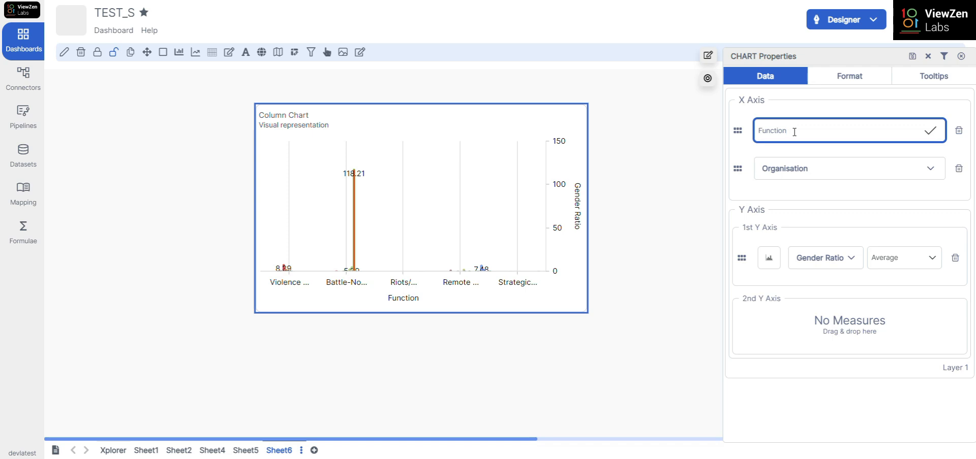
key(BackSpace)
key(BackSpace)
key(BackSpace)
key(BackSpace)
key(BackSpace)
key(BackSpace)
key(BackSpace)
text(ABCDEF)
click(930, 133)
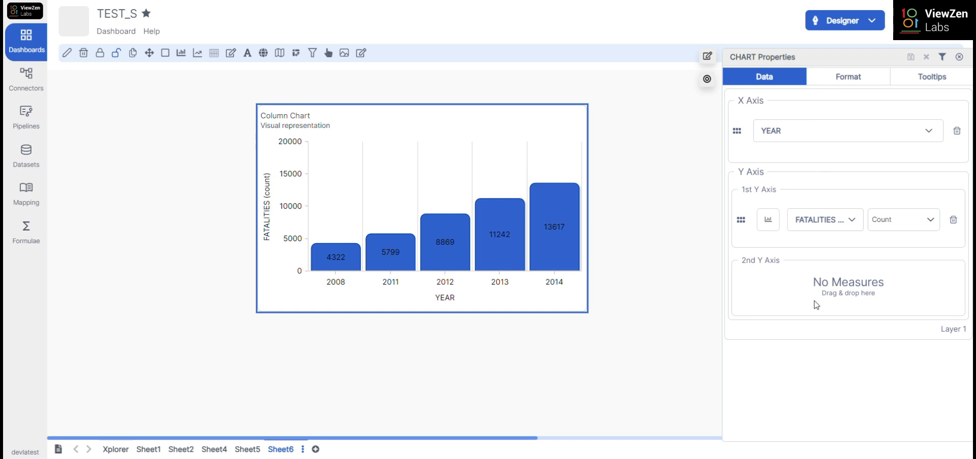
Step: Open the chart's title formatting and set the "Column Chart" title text to font size 11
click(853, 79)
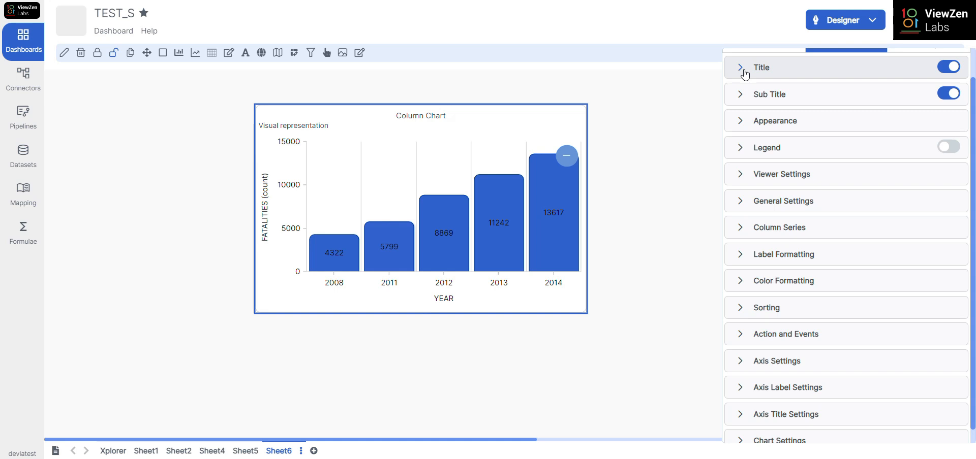
click(744, 75)
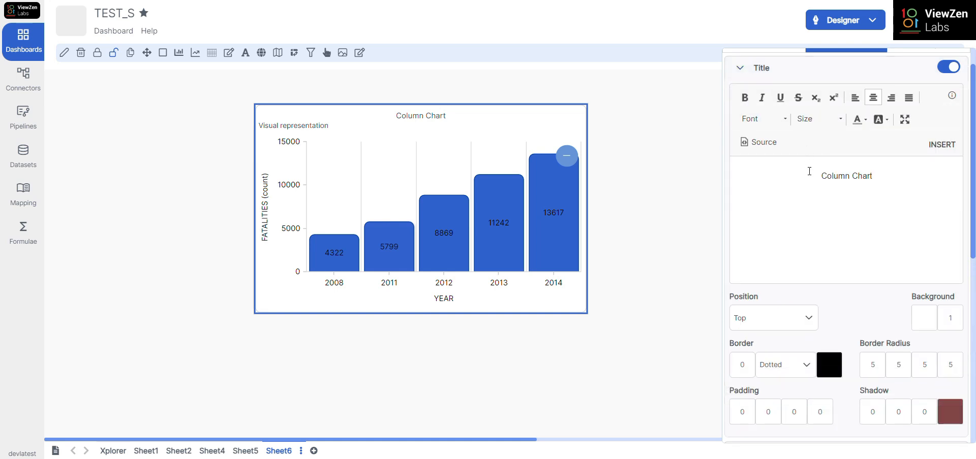
drag(822, 178, 876, 182)
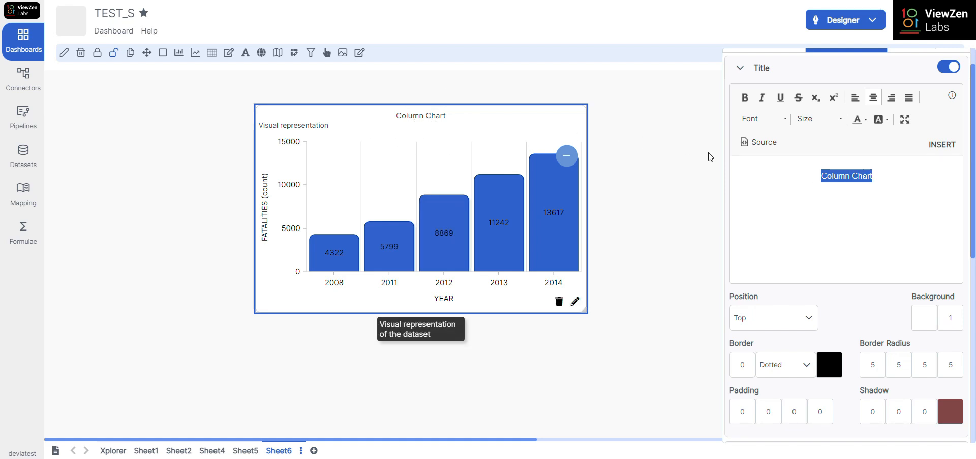
click(811, 182)
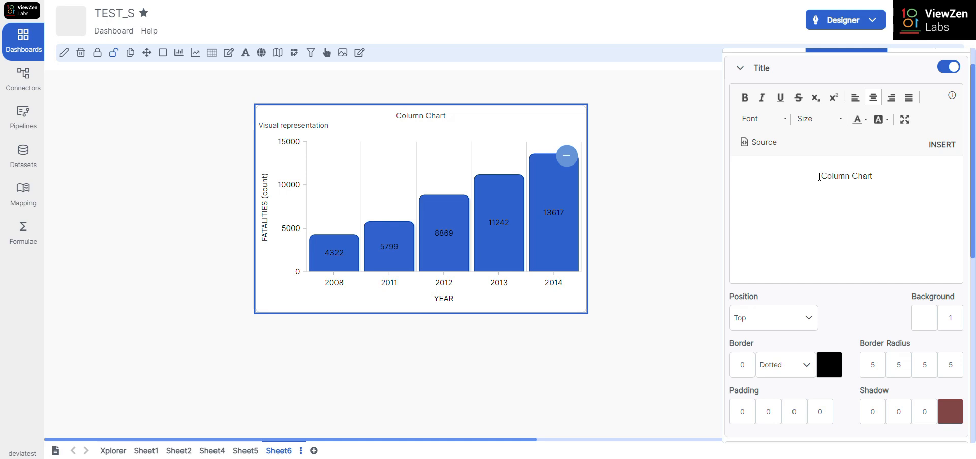
drag(819, 177, 876, 181)
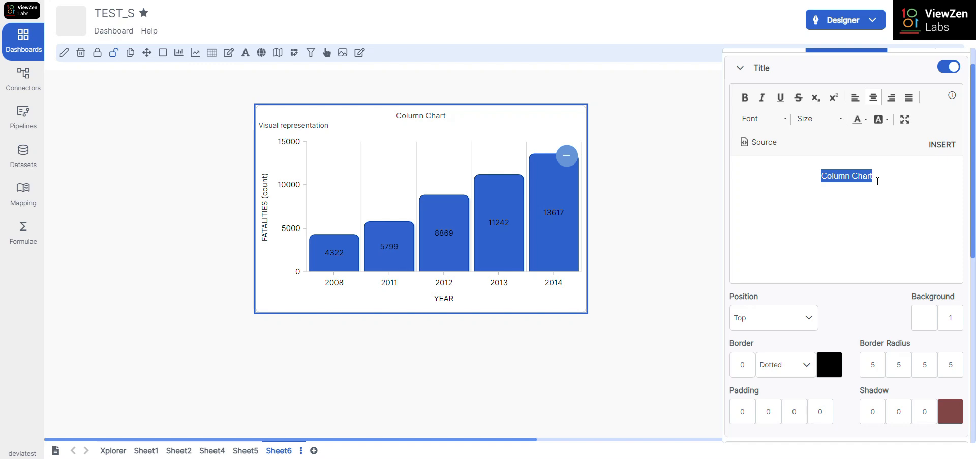
click(785, 120)
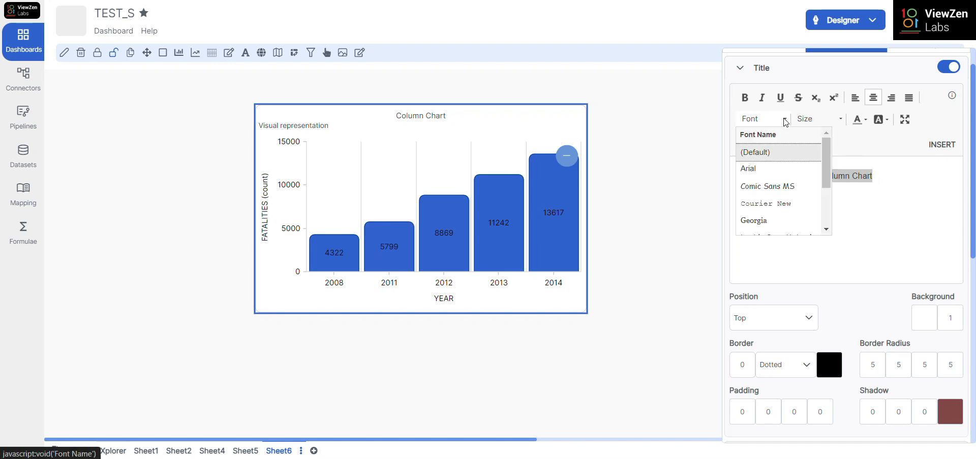
click(785, 120)
click(818, 119)
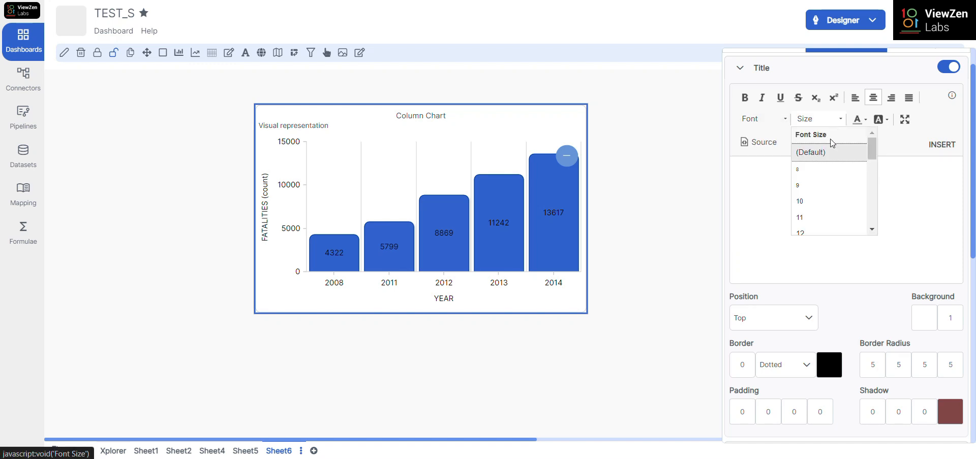
click(814, 218)
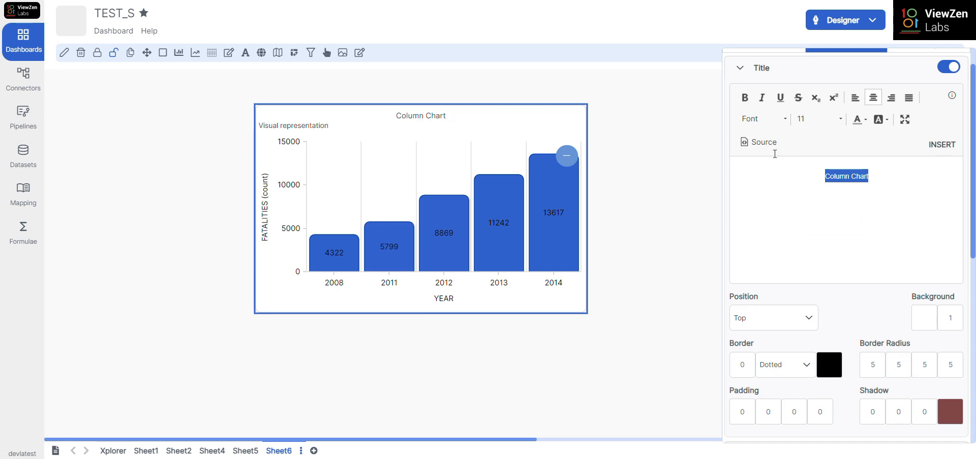
Step: Make the "Column Chart" title text bold, italic and underlined
click(744, 98)
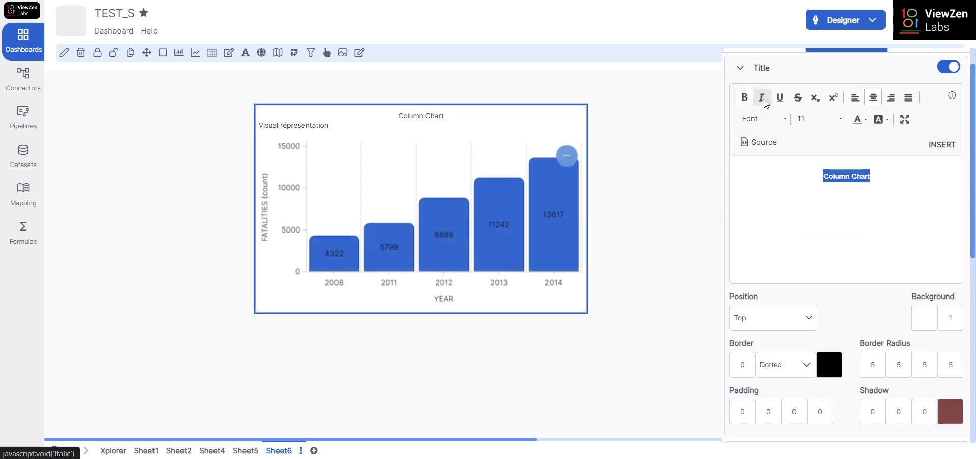
click(763, 99)
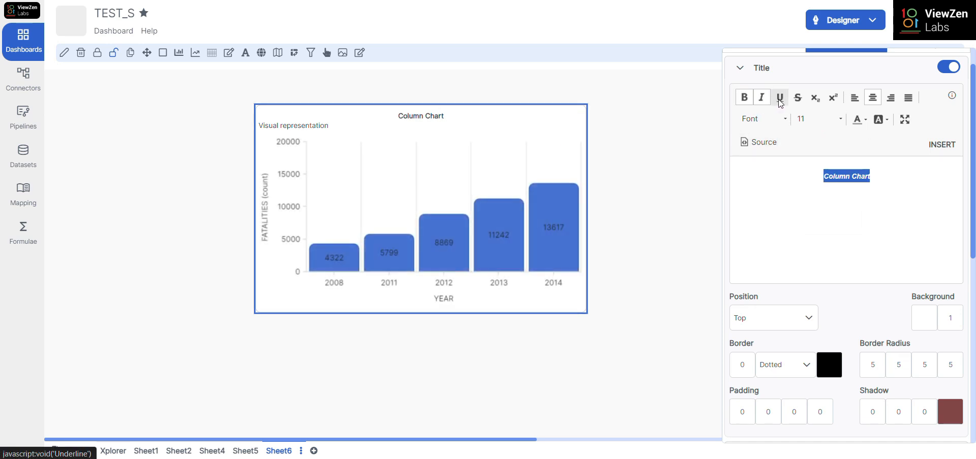
click(780, 101)
click(881, 177)
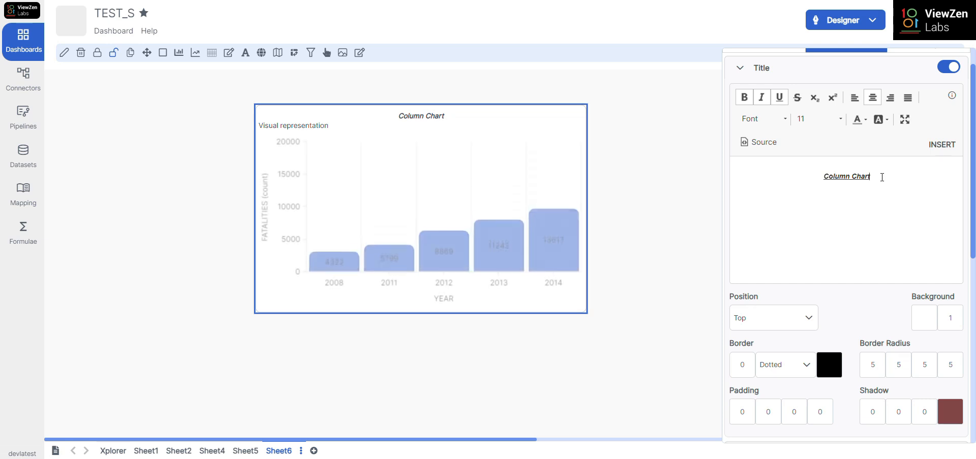
Step: Colour the word "Chart" in the title #ffcc00 from the extended colour palette, copying its hex code
drag(881, 178, 853, 176)
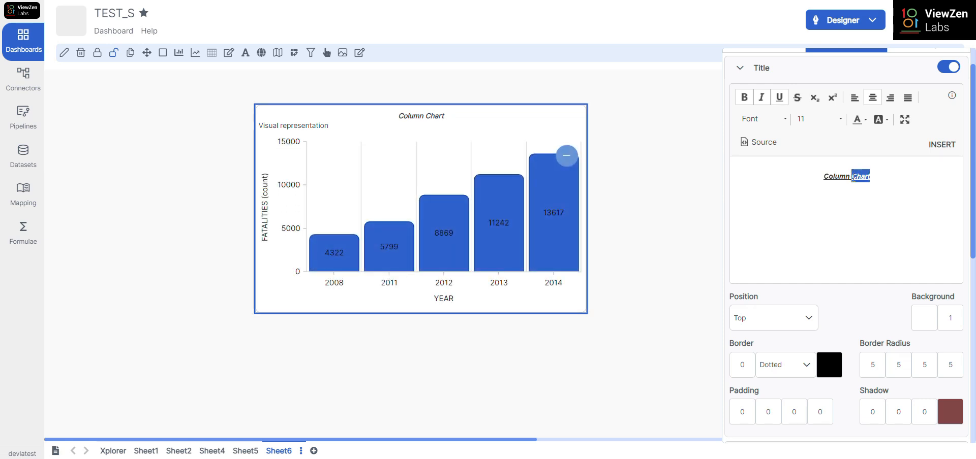
click(864, 121)
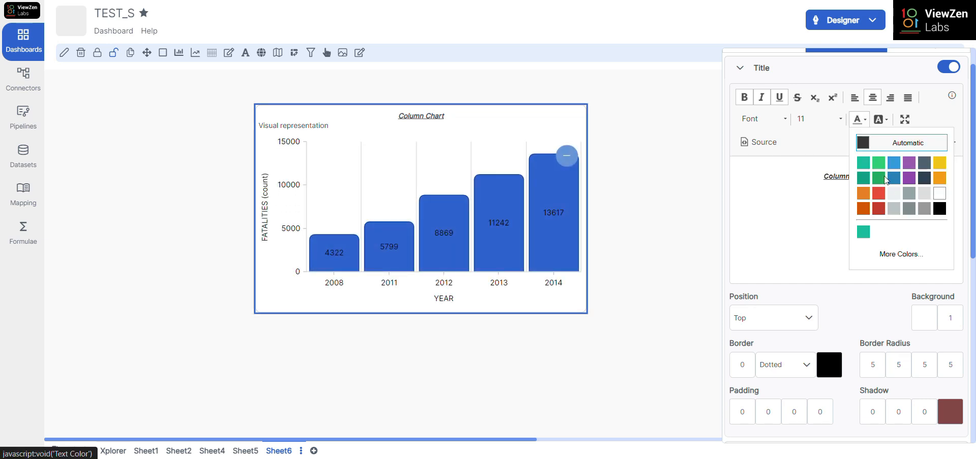
click(889, 251)
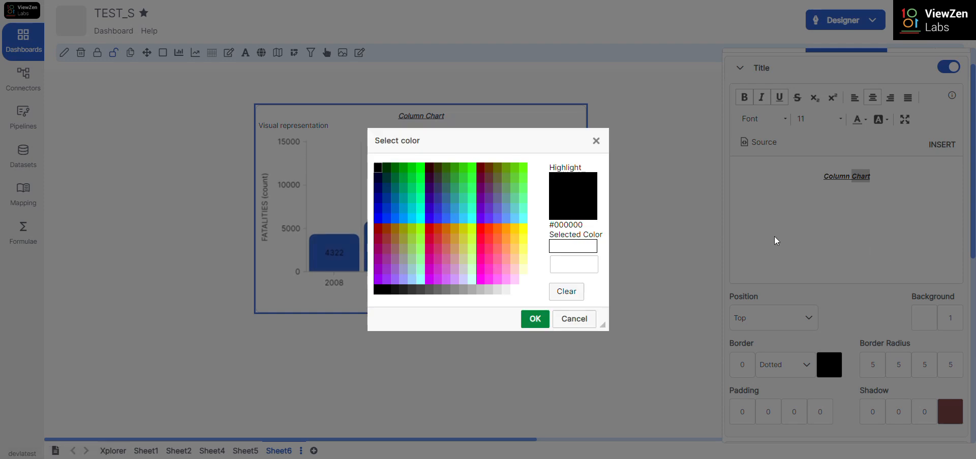
click(515, 232)
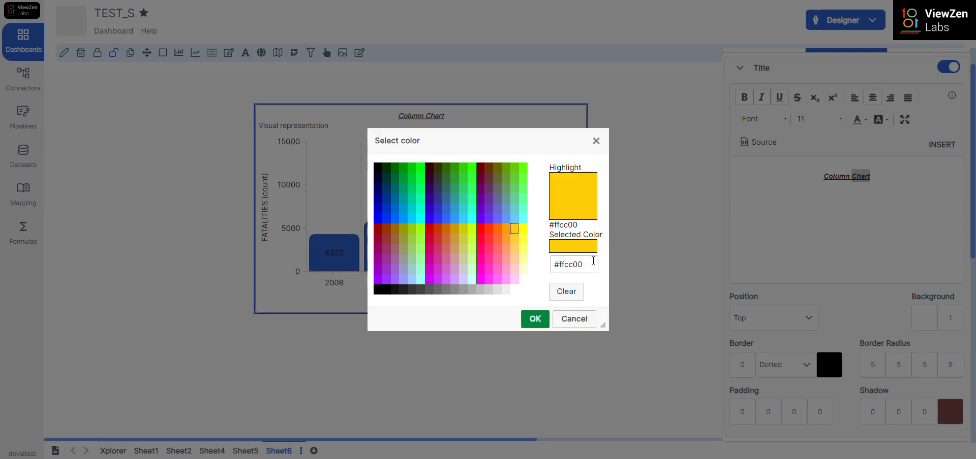
drag(593, 265, 552, 267)
key(ctrl+c)
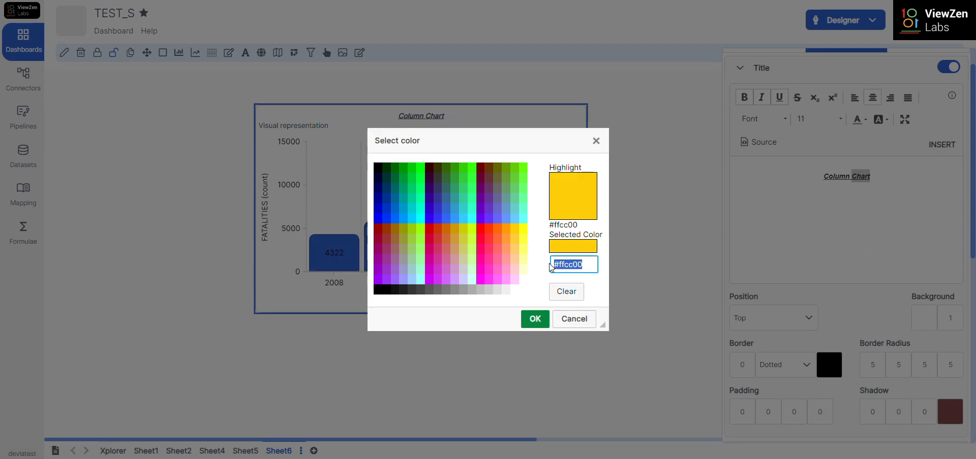
click(544, 316)
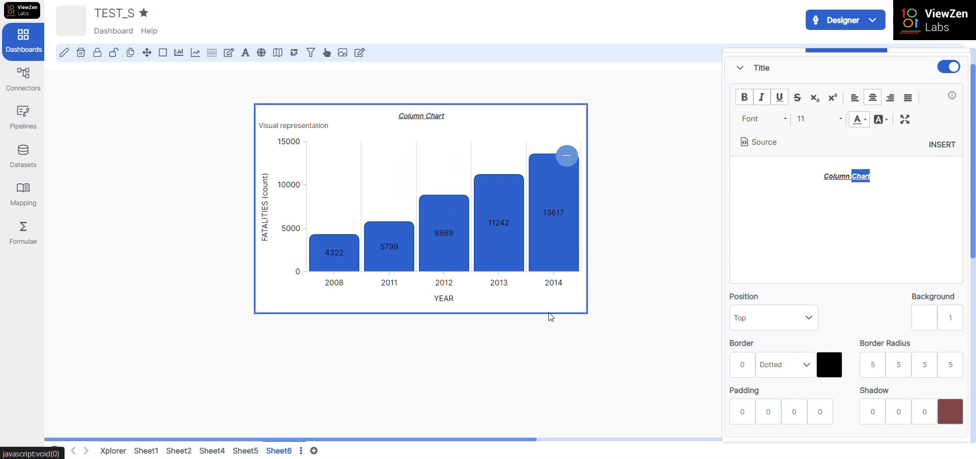
click(860, 189)
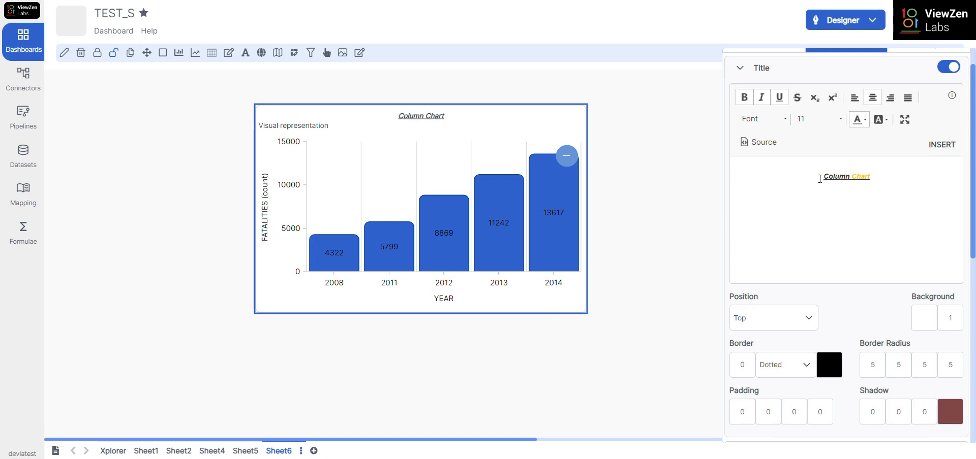
drag(823, 178, 849, 177)
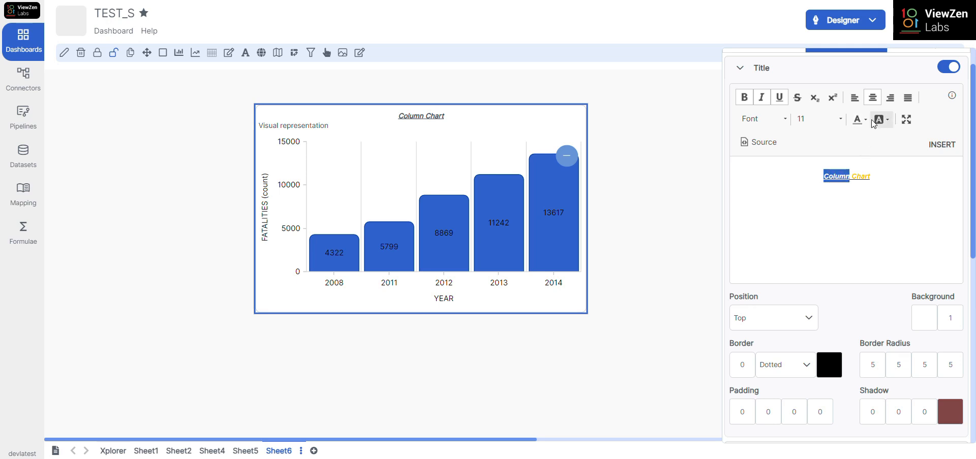
click(758, 119)
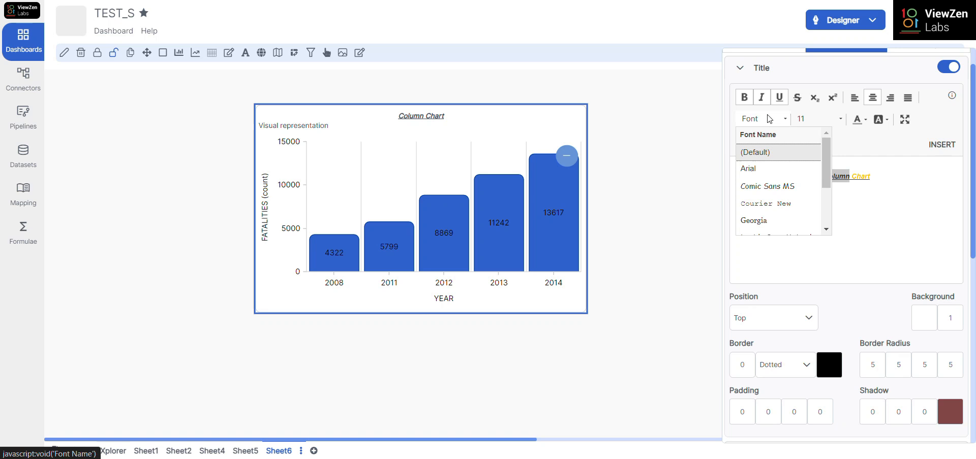
click(826, 119)
click(860, 124)
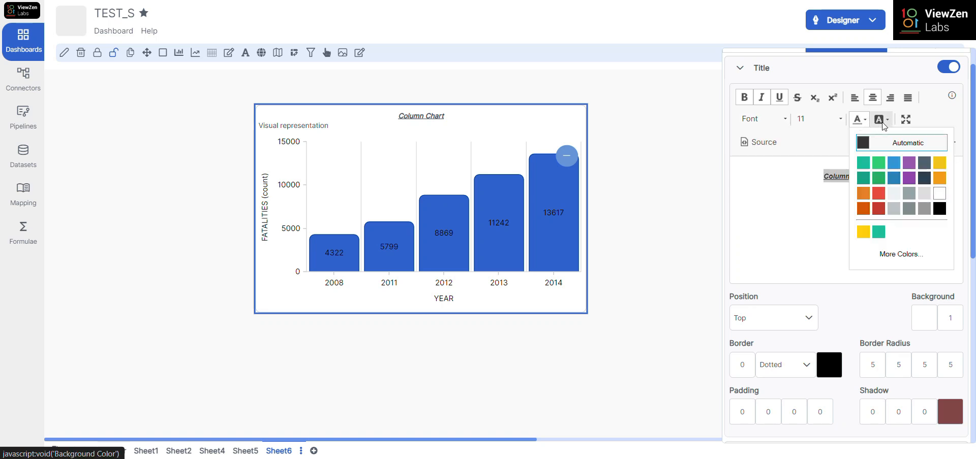
click(881, 120)
click(875, 102)
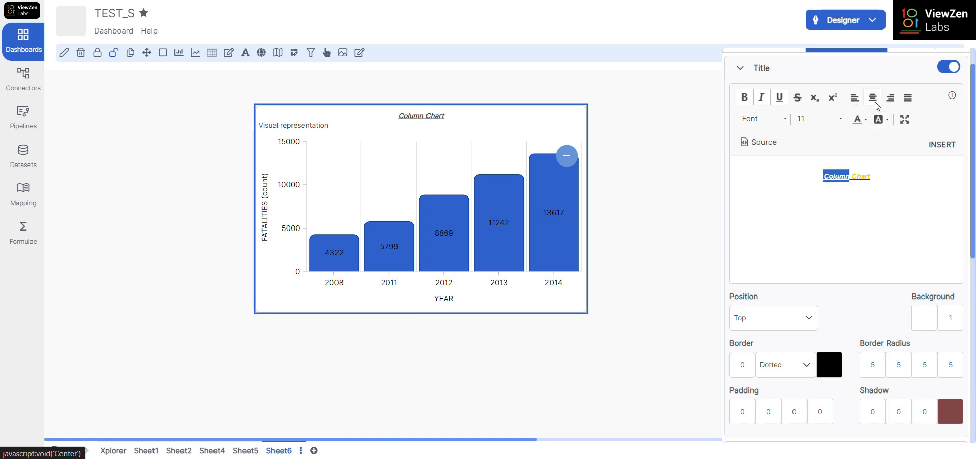
click(885, 179)
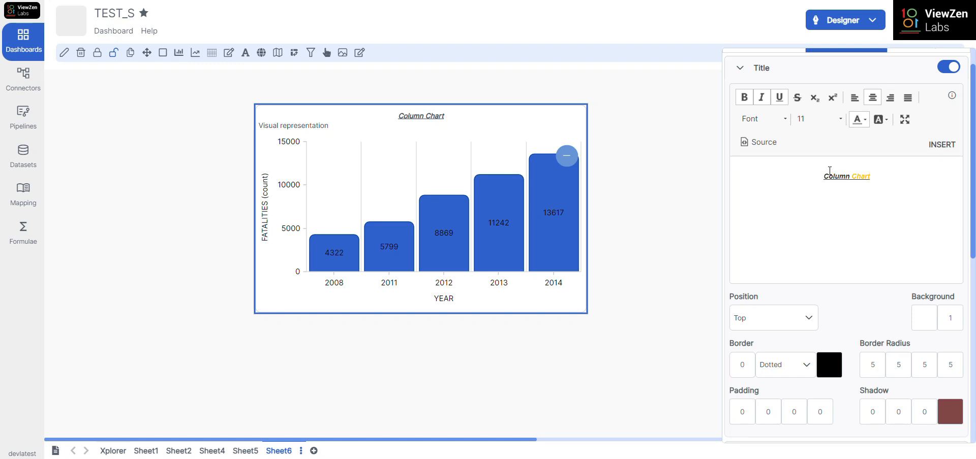
Step: Colour the word "Column" in the title with the copied hex code #ffcc00
drag(824, 176, 849, 177)
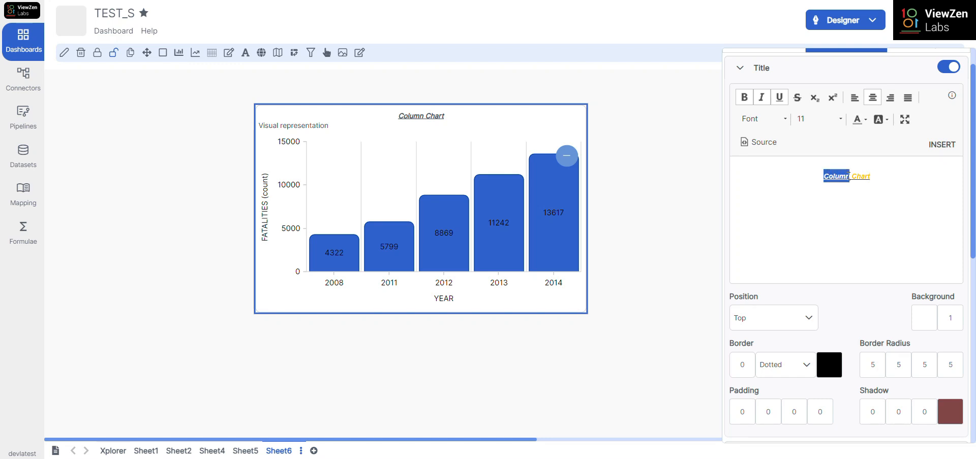
click(863, 122)
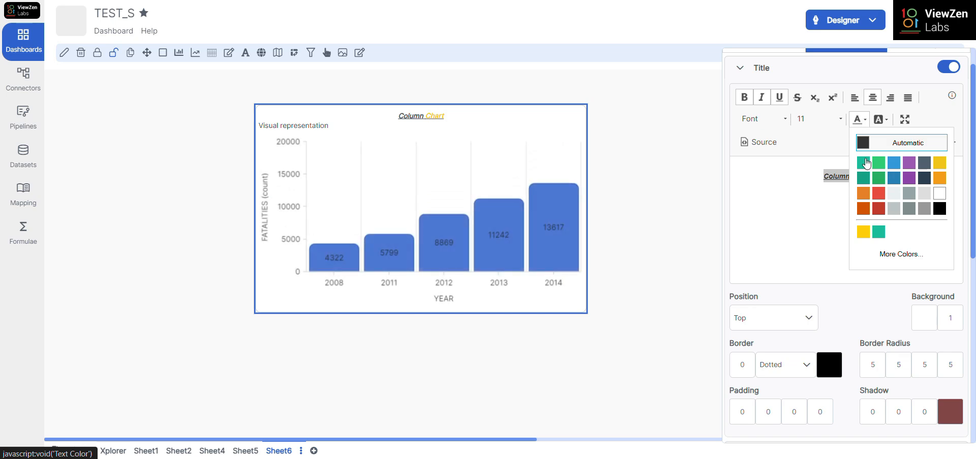
click(882, 256)
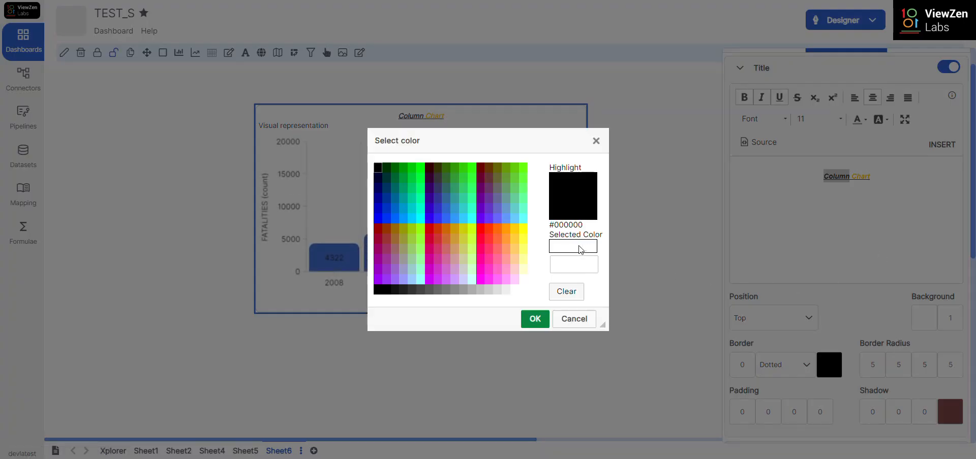
click(569, 266)
key(ctrl+v)
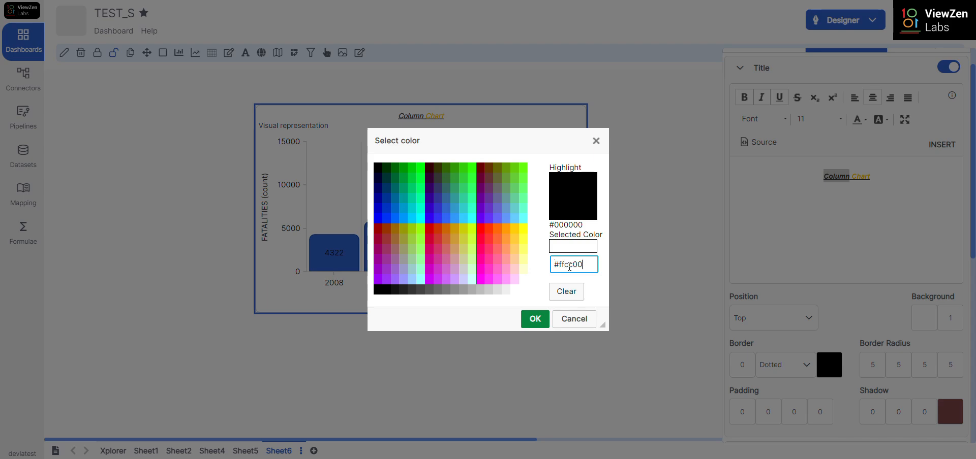
click(536, 320)
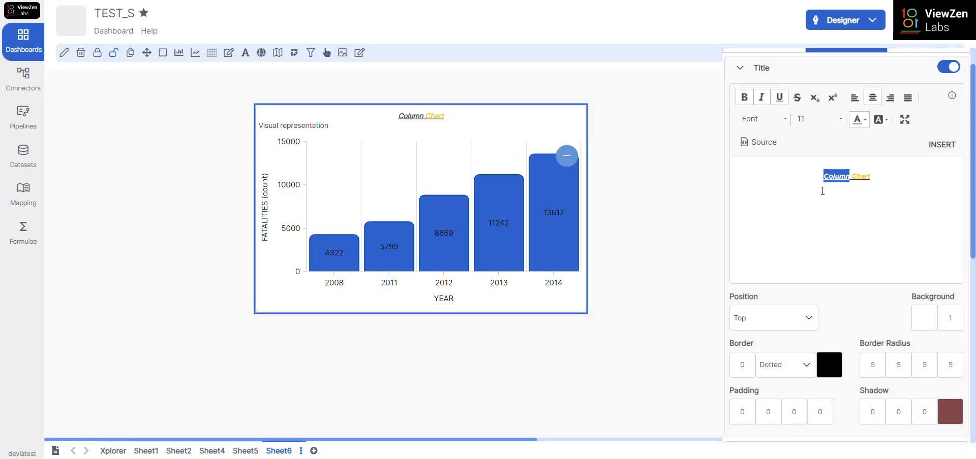
click(901, 173)
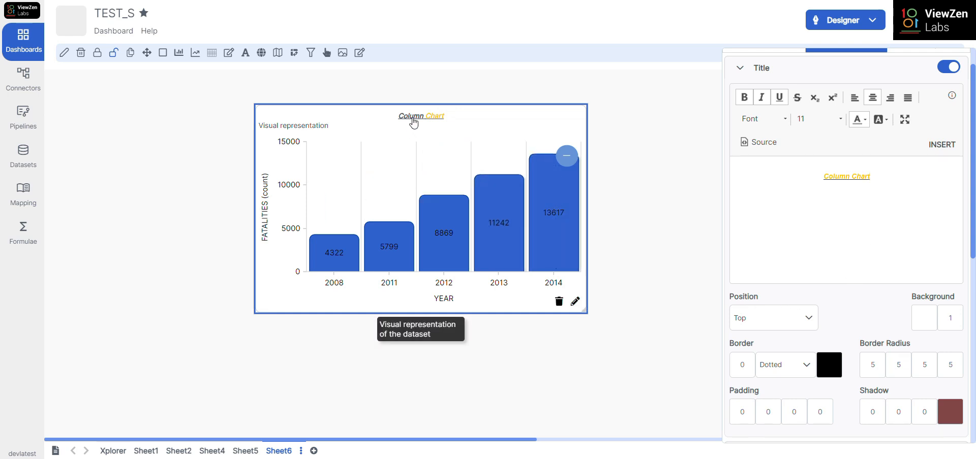
Step: Try the chart title in the Left position, and set its position to Bottom
click(786, 326)
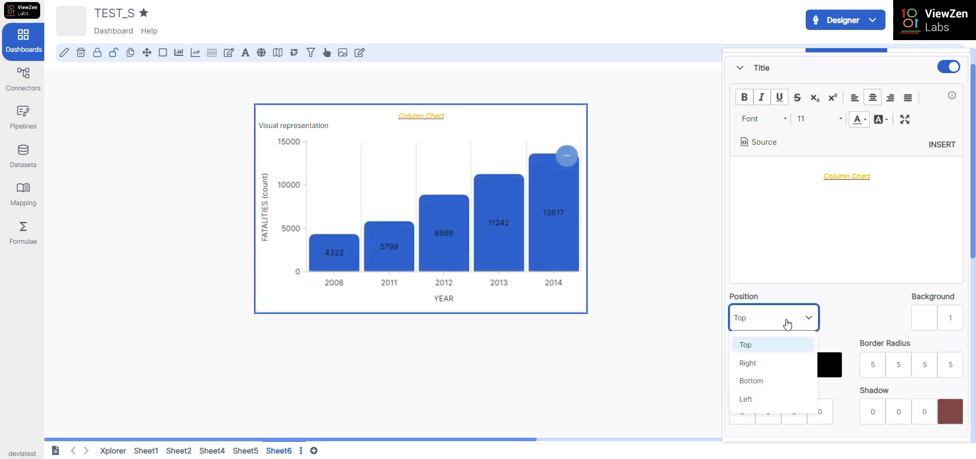
click(767, 402)
click(808, 319)
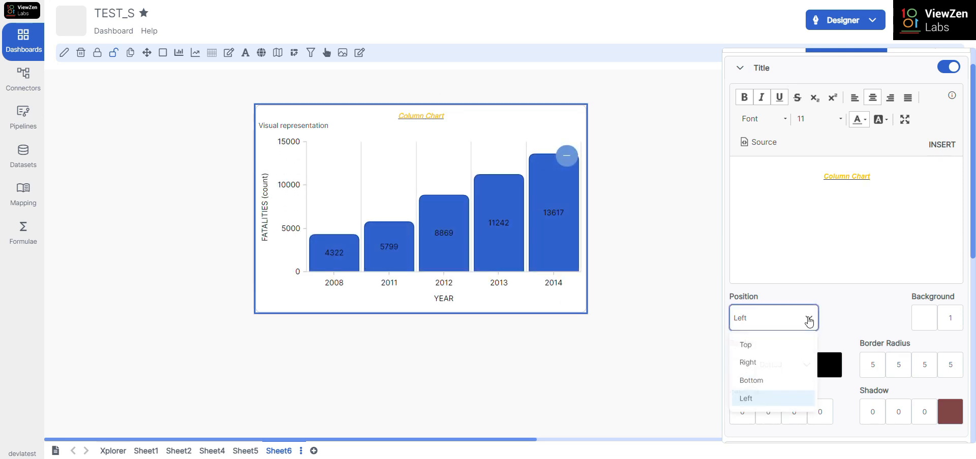
click(760, 381)
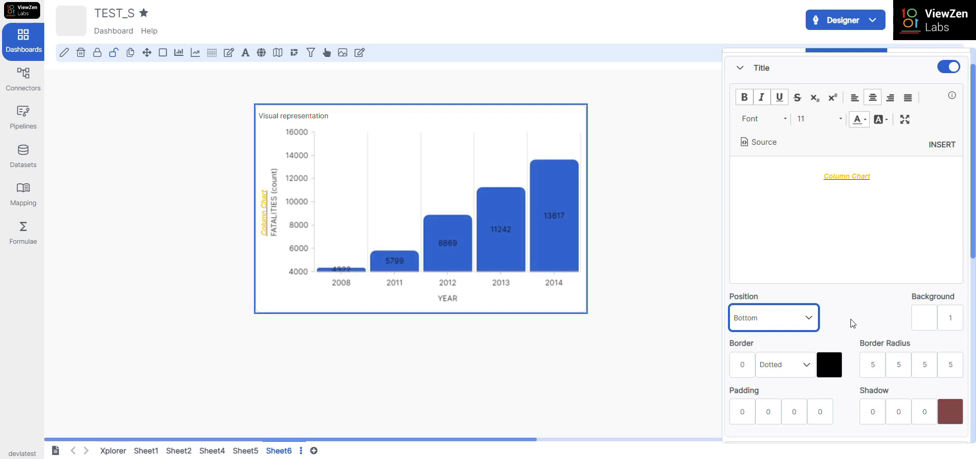
Step: Examine the title's background colour picker and close it with white #ffffff kept
scroll(852, 324, down, 1)
click(923, 320)
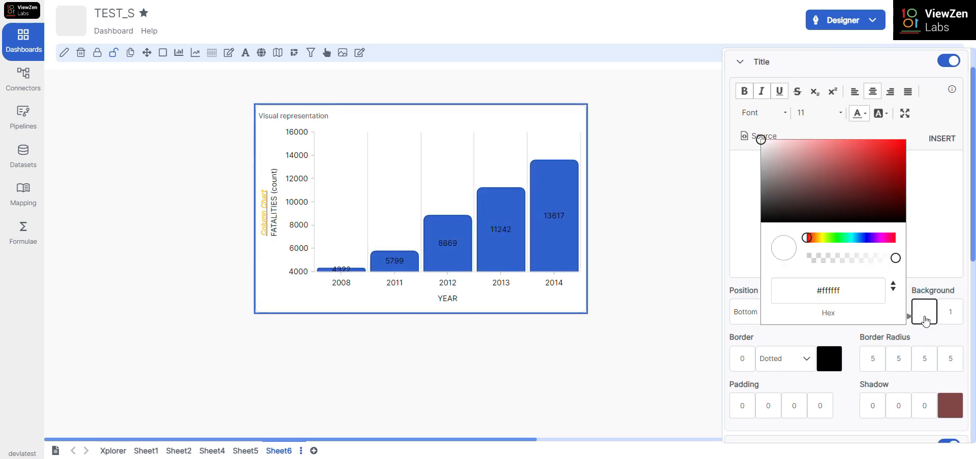
mouse_move(831, 189)
mouse_down()
mouse_move(823, 213)
mouse_move(764, 184)
mouse_up()
drag(772, 140, 761, 139)
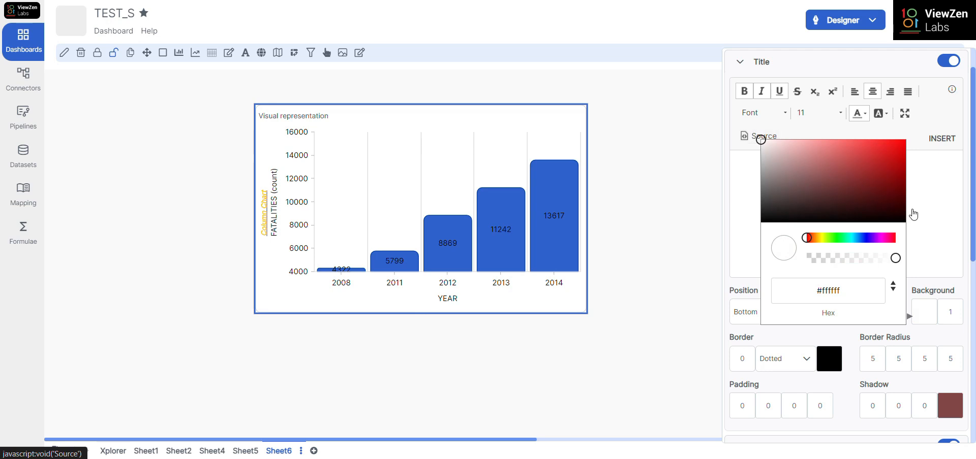
click(913, 339)
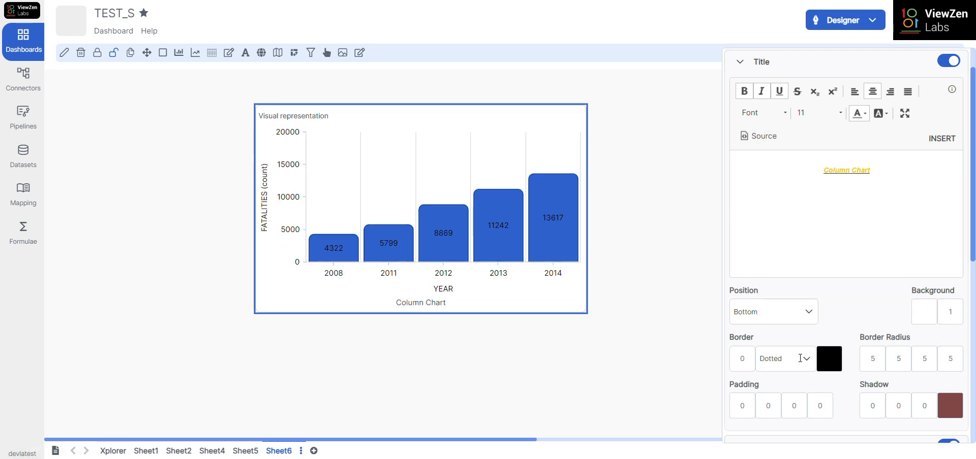
Step: Examine the title's border style options, border width and border colour picker, leaving the border settings as they are
click(807, 359)
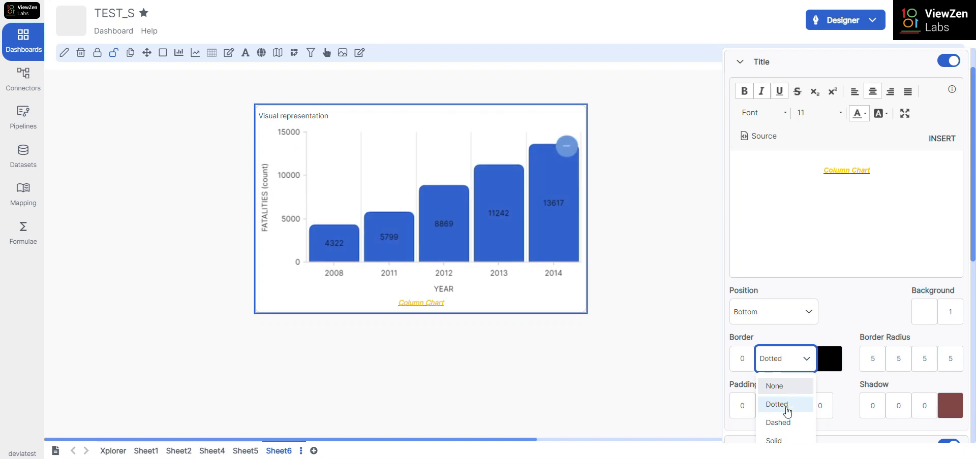
click(741, 359)
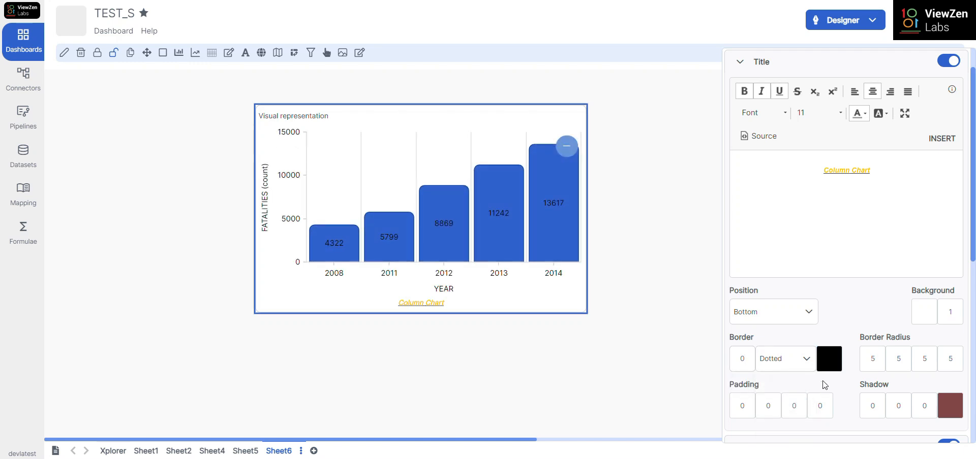
click(829, 359)
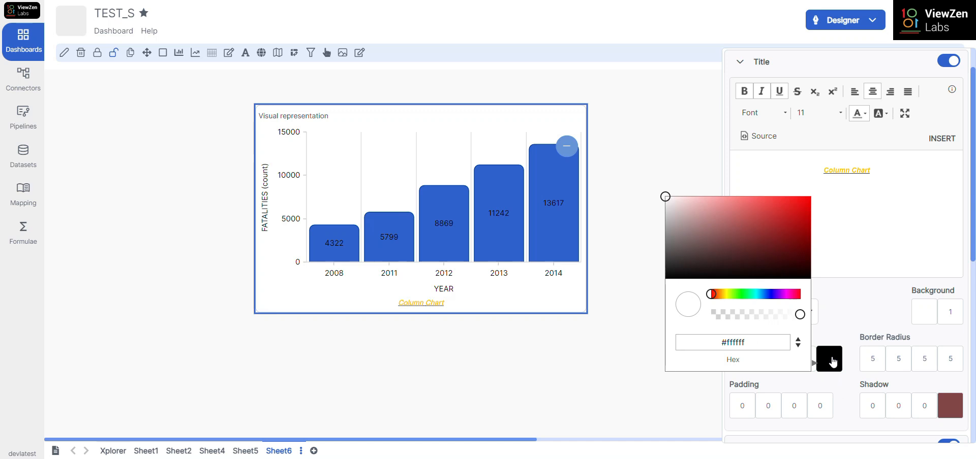
click(852, 360)
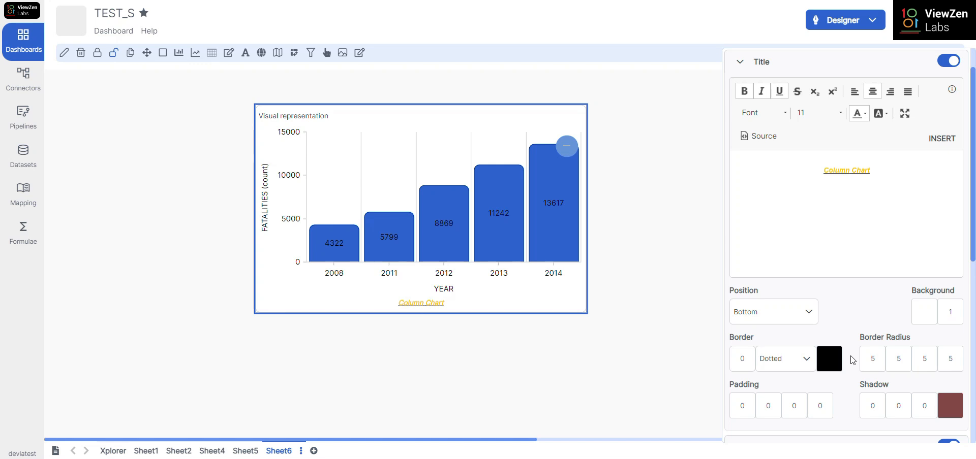
Step: Examine the title's border radius values for each corner and its four padding values
click(865, 362)
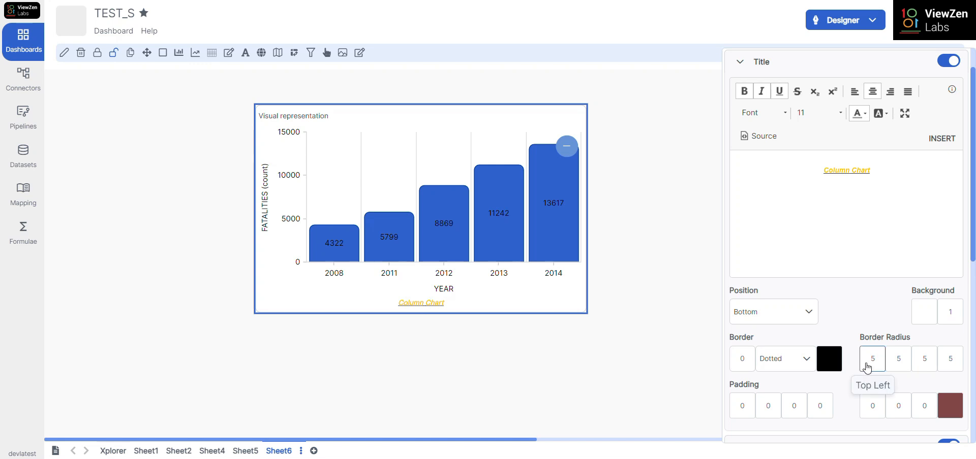
click(898, 366)
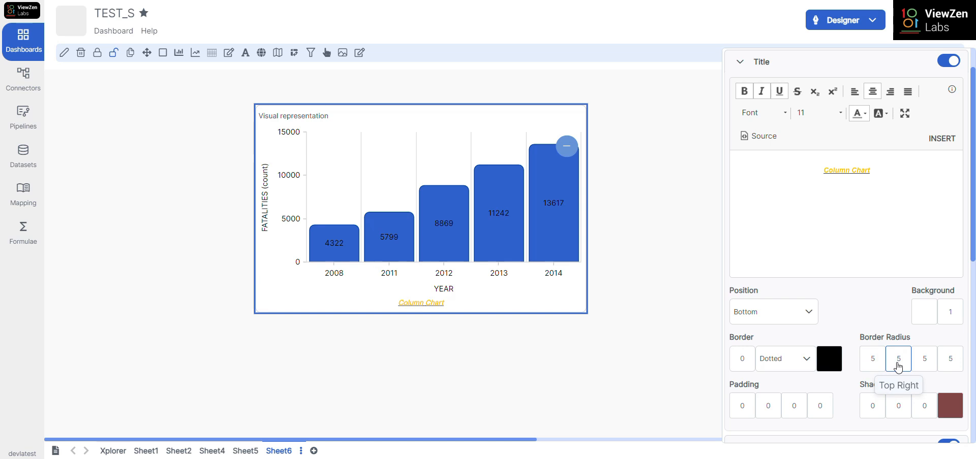
click(925, 366)
click(953, 366)
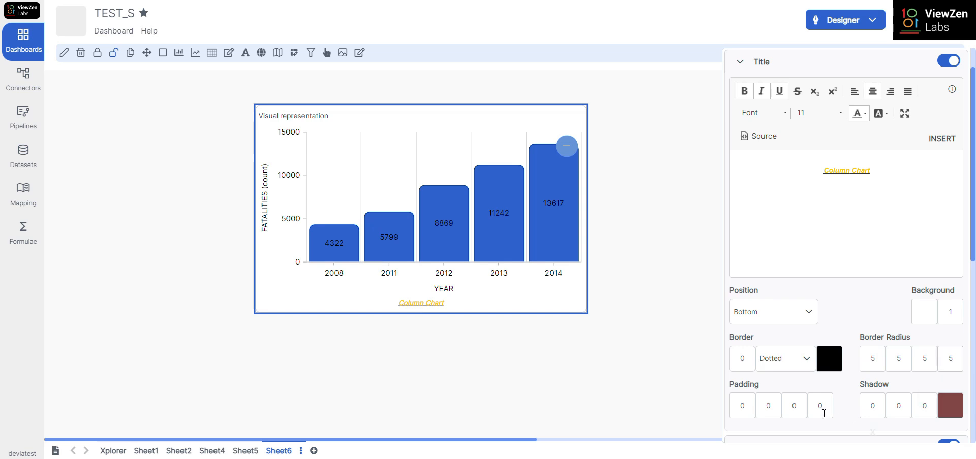
click(745, 411)
click(766, 413)
click(801, 410)
click(812, 410)
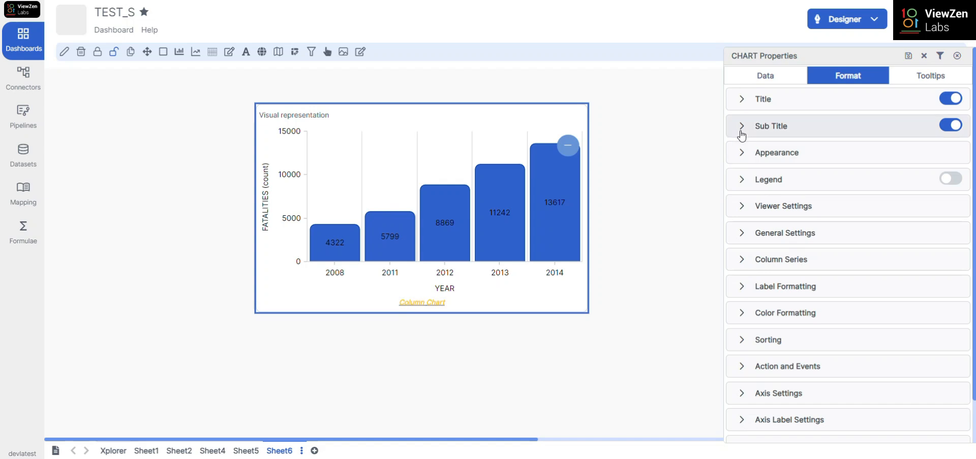
Step: Replace the chart's subtitle text with "ABCDEF"
click(742, 136)
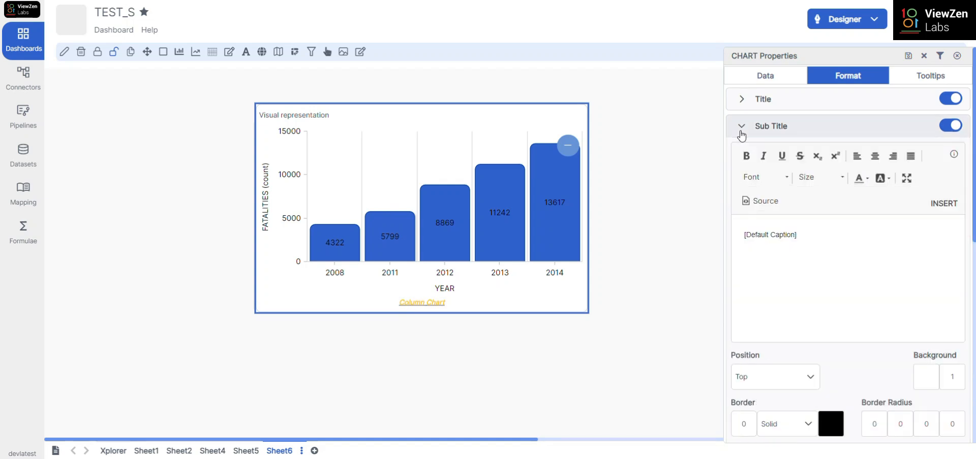
click(785, 235)
drag(797, 234, 748, 235)
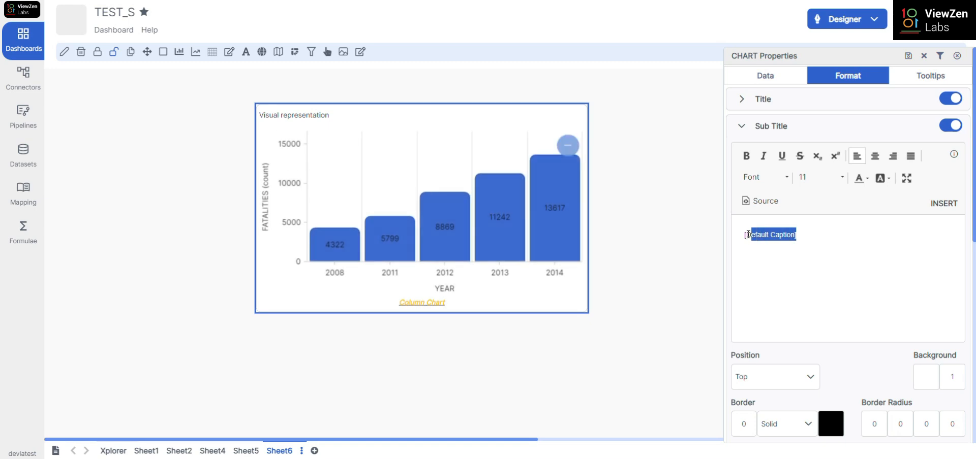
key(BackSpace)
key(BackSpace)
key(BackSpace)
text(A)
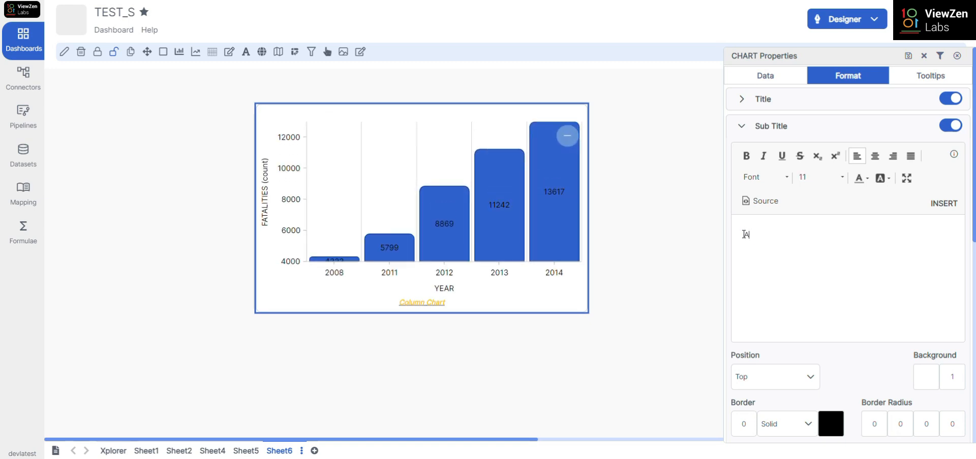
text(BCDEF)
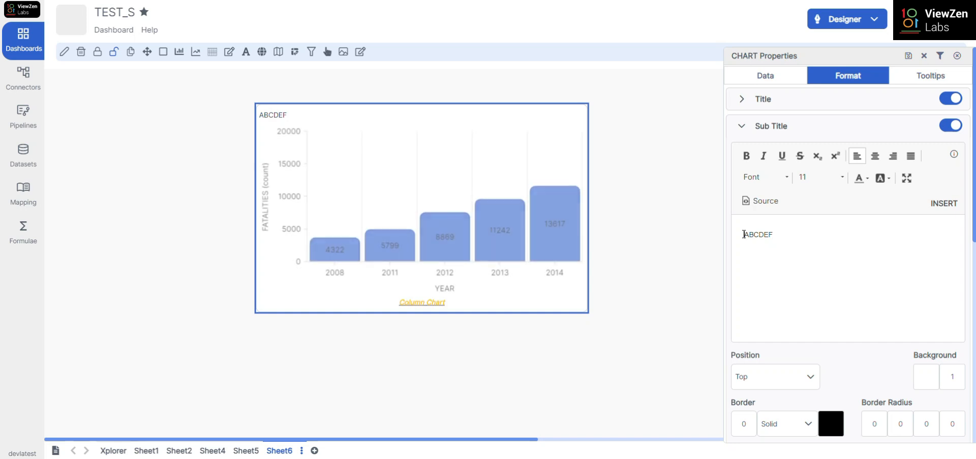
Step: Turn the chart's subtitle off and back on
drag(744, 234, 776, 234)
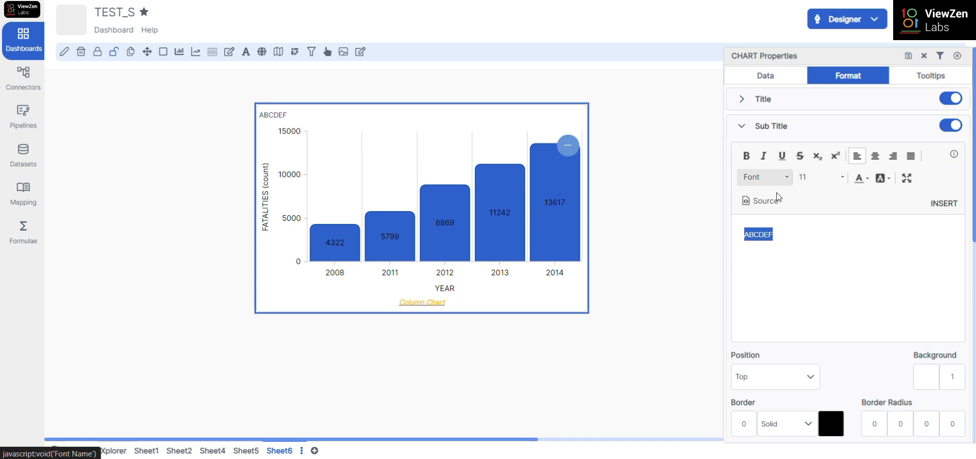
click(953, 129)
click(952, 128)
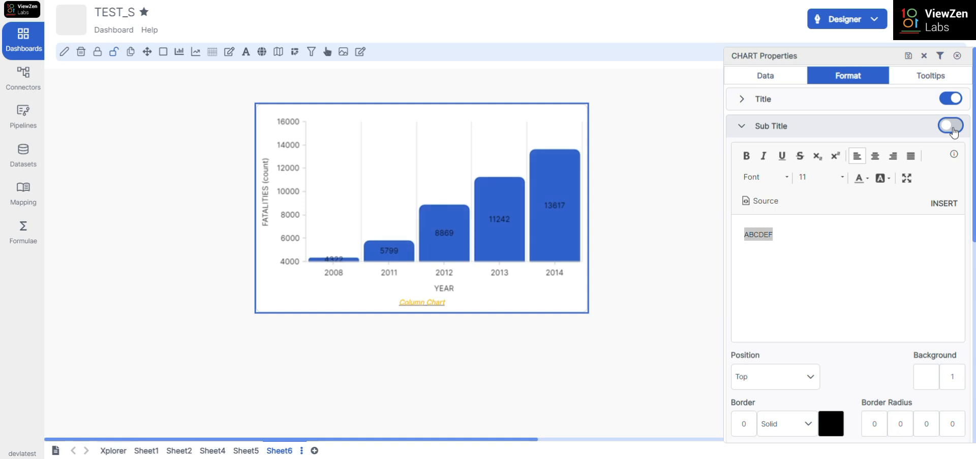
click(952, 128)
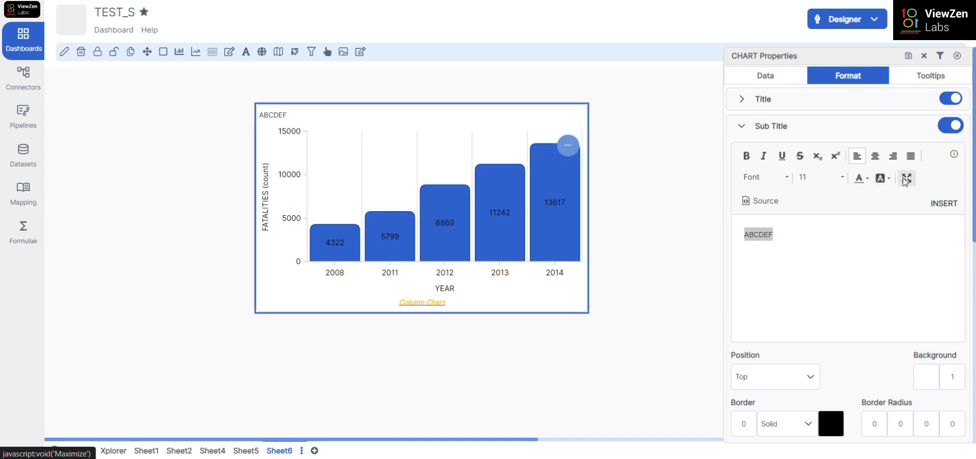
Step: Examine the font, font size and text colour choices available for the subtitle text "ABCDEF"
click(783, 235)
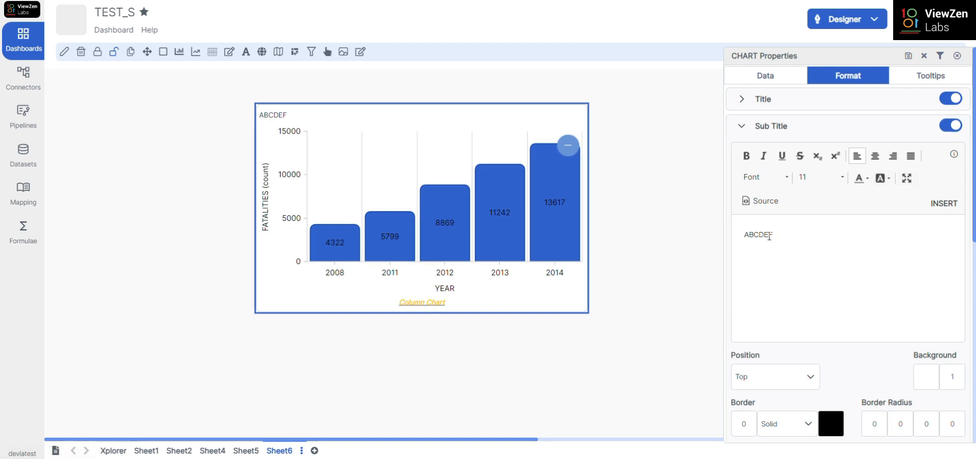
drag(774, 235, 743, 232)
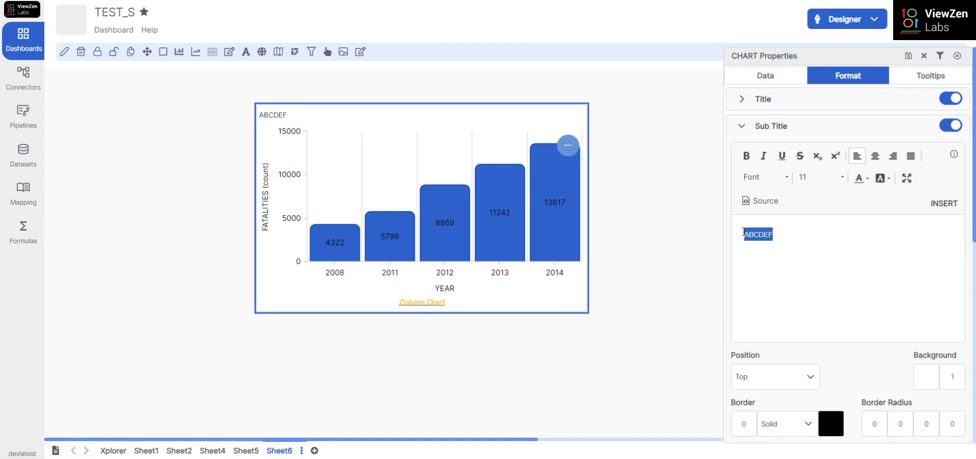
click(787, 179)
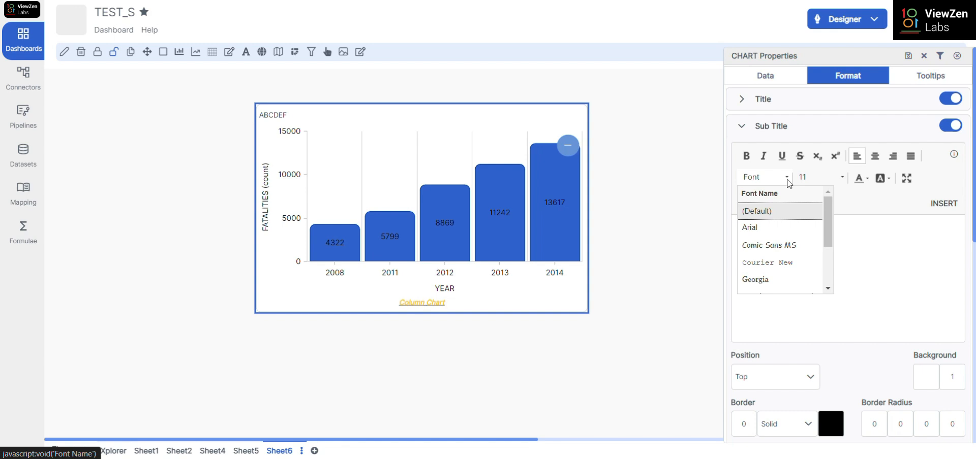
click(787, 179)
click(828, 183)
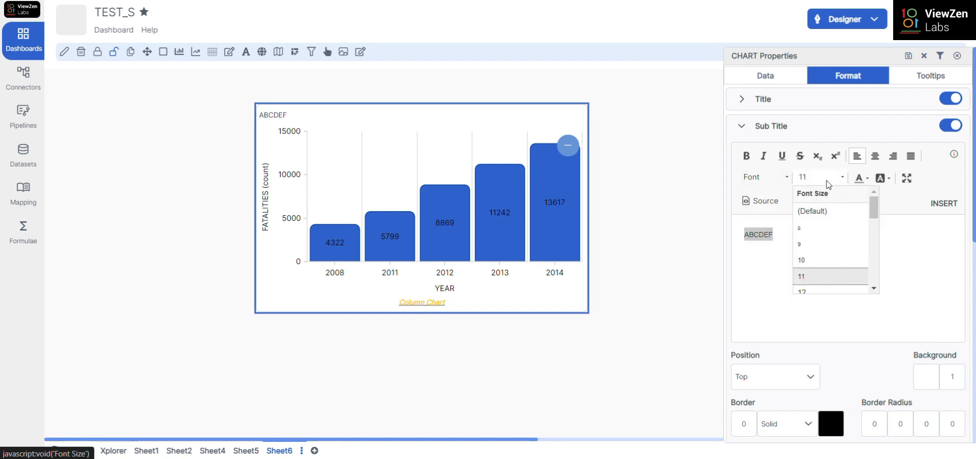
click(829, 183)
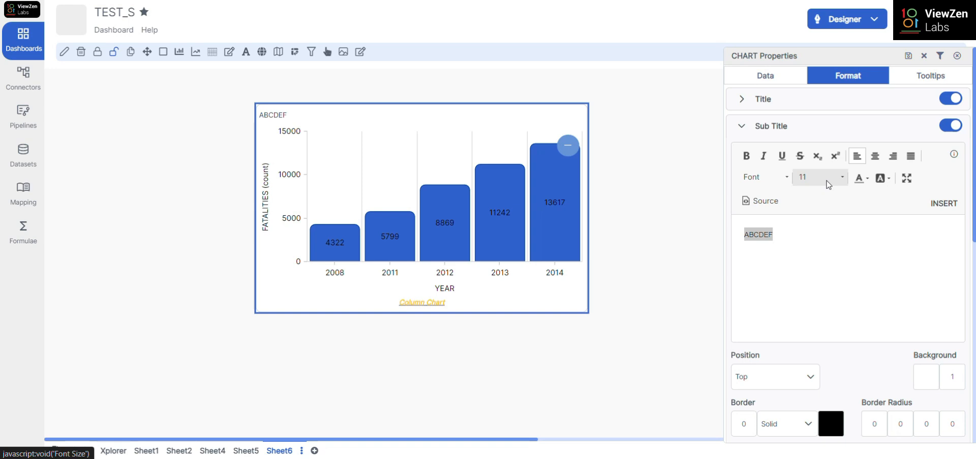
click(859, 178)
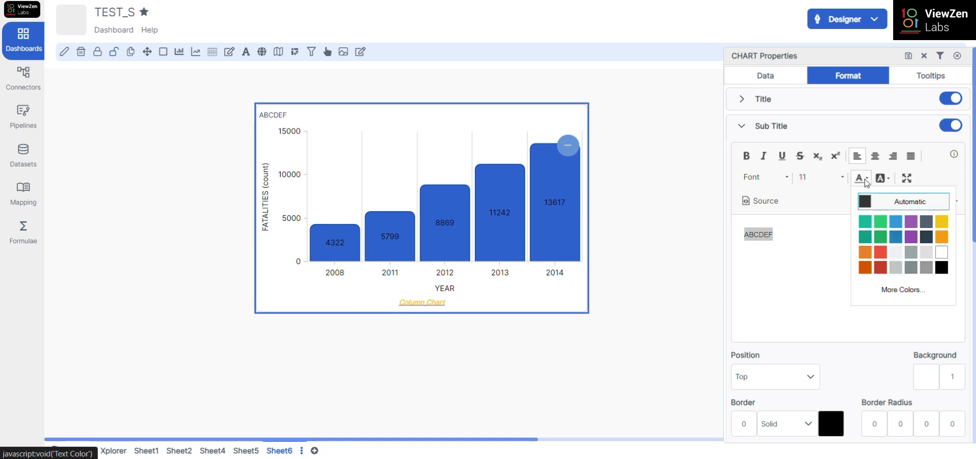
click(859, 178)
Step: Centre the subtitle text and set the subtitle's position to Bottom
click(875, 156)
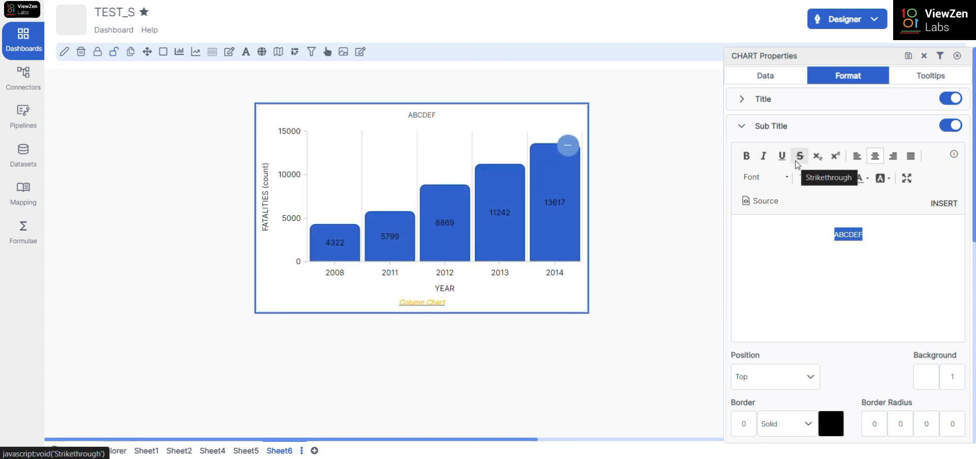
scroll(827, 373, down, 1)
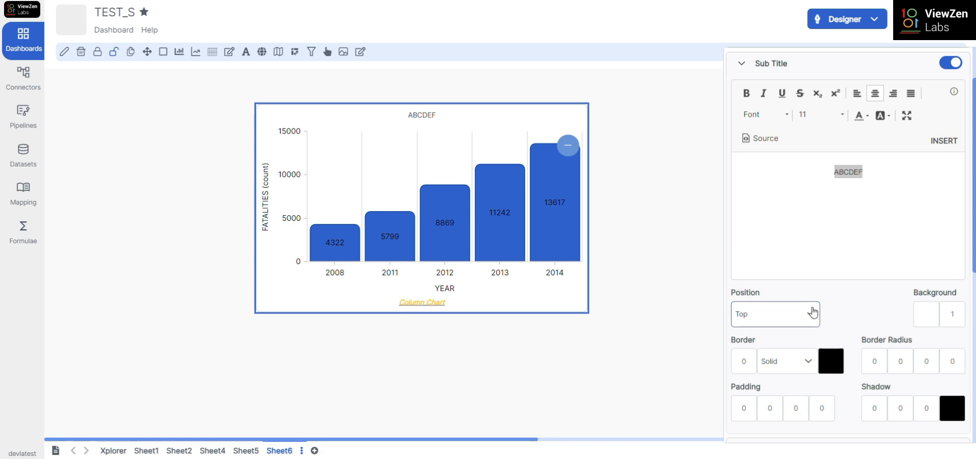
click(803, 321)
click(752, 377)
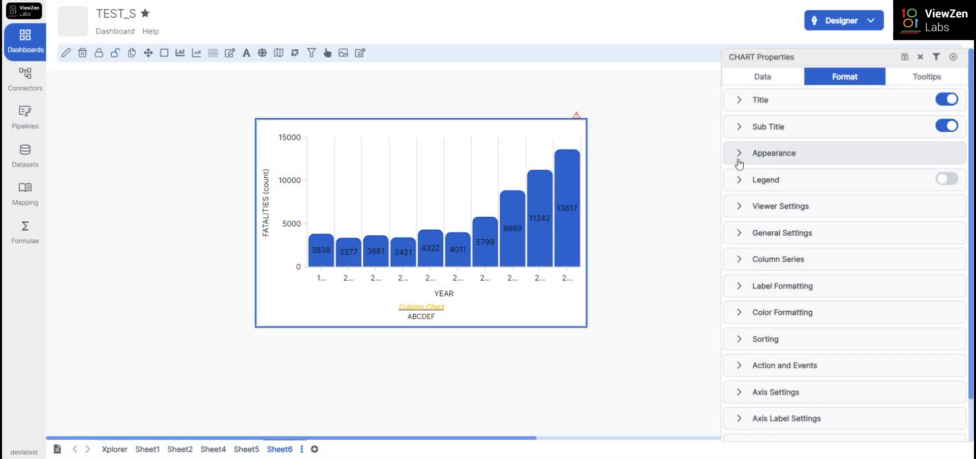
Step: Pick #b6a1a1 as the chart's background colour in the Appearance settings
click(738, 162)
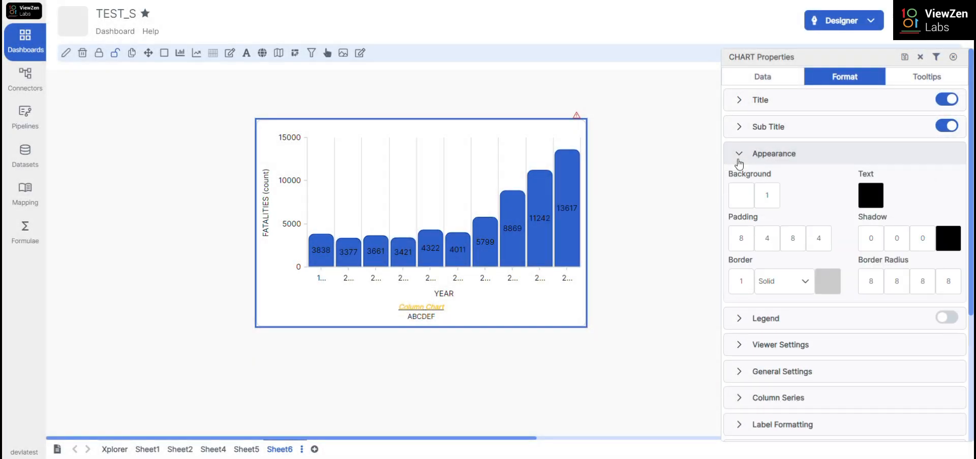
scroll(800, 197, down, 1)
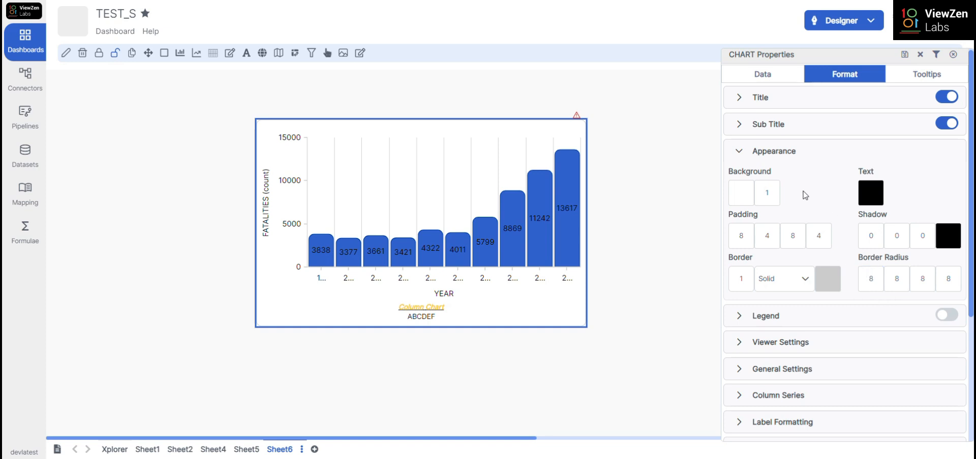
click(750, 194)
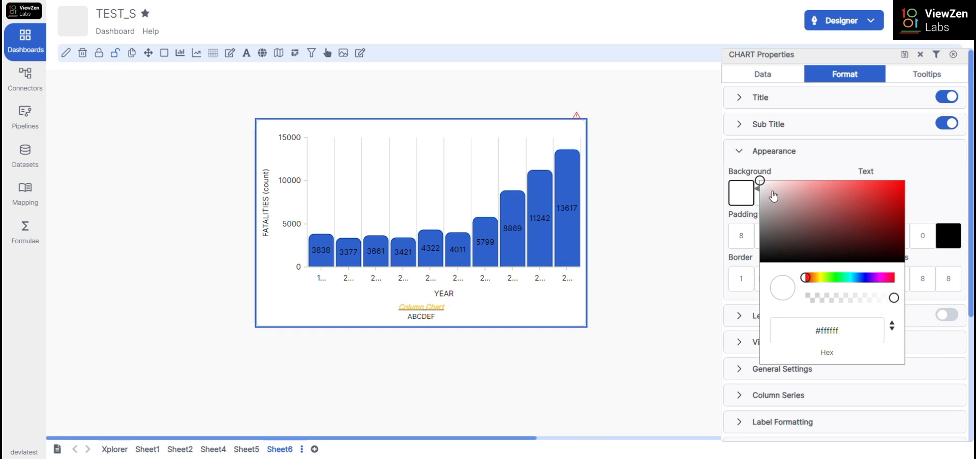
drag(774, 196, 777, 205)
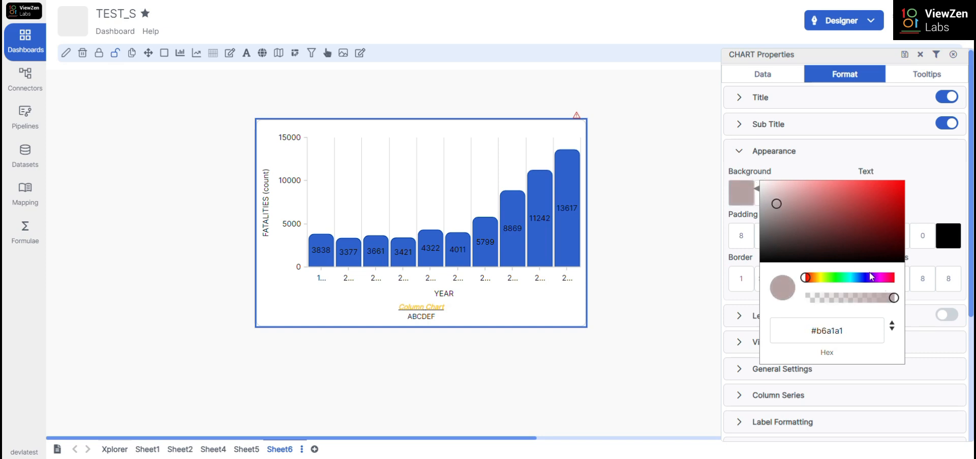
Step: Switch the background colour code between RGBA and Hex, select the hex code and close the colour picker
click(891, 330)
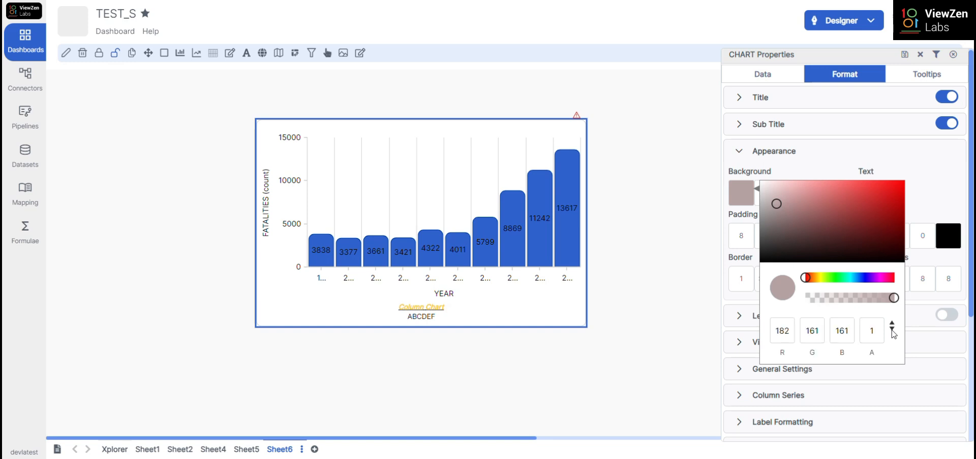
click(891, 330)
click(893, 325)
click(892, 325)
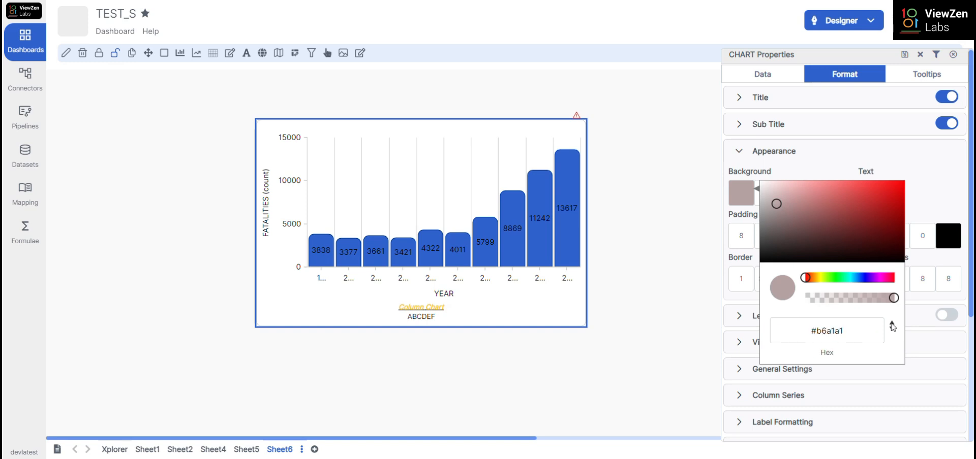
double_click(832, 335)
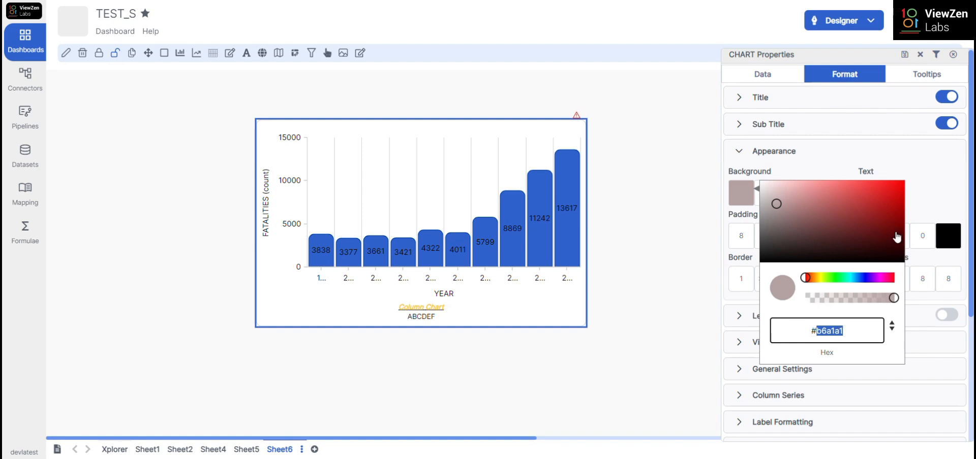
click(917, 211)
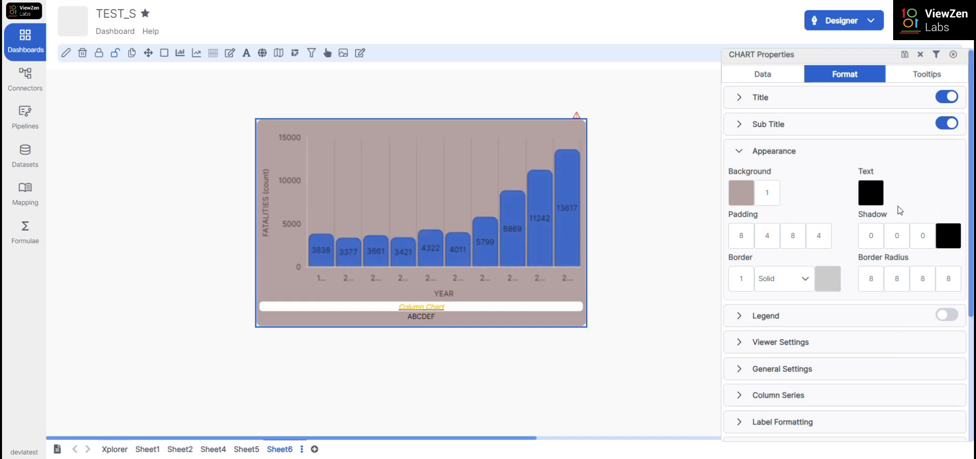
Step: Set the chart's text colour to #d96767 in the Appearance settings
click(875, 202)
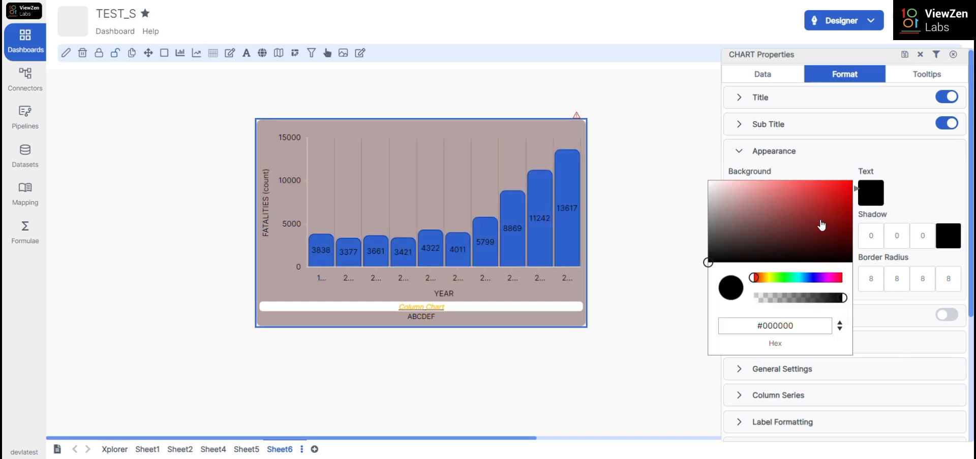
click(812, 233)
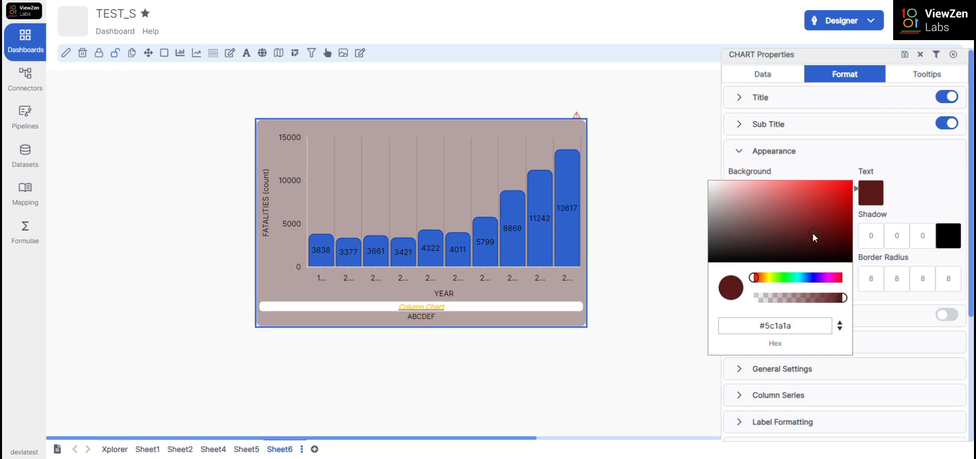
drag(812, 232, 785, 193)
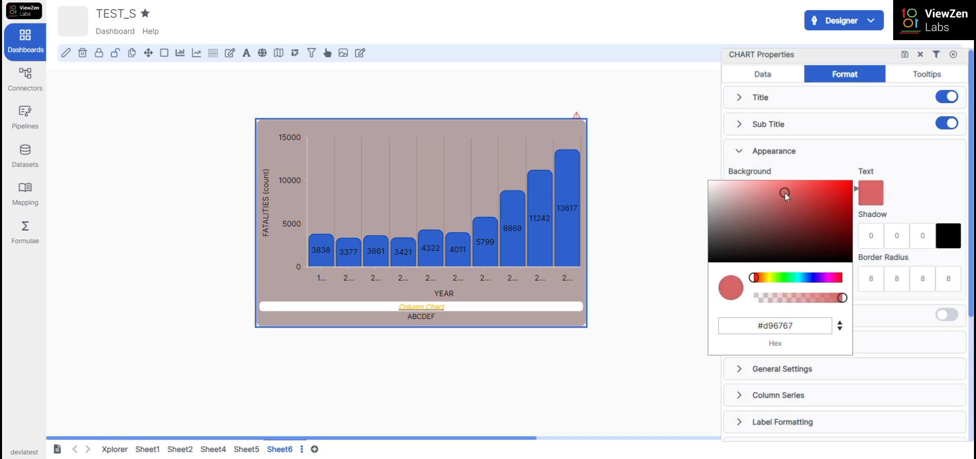
click(912, 197)
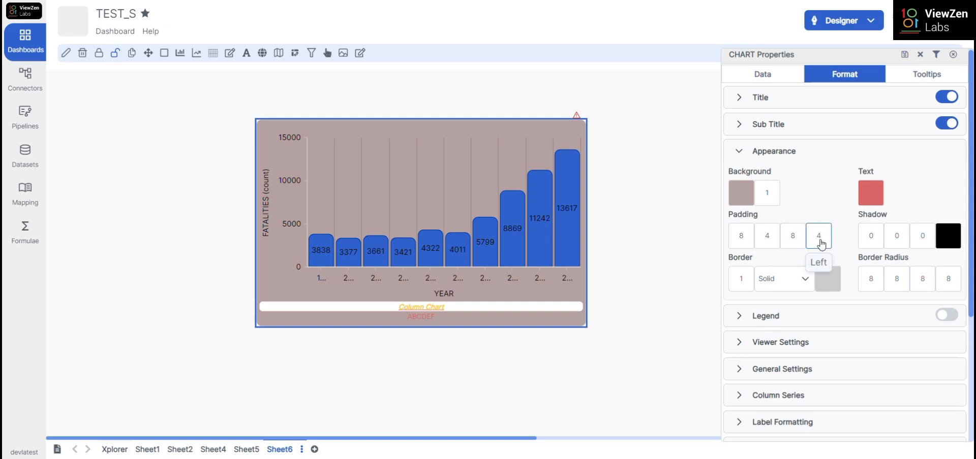
Step: Give the chart a shadow with both offsets and the blur set to 5
click(879, 243)
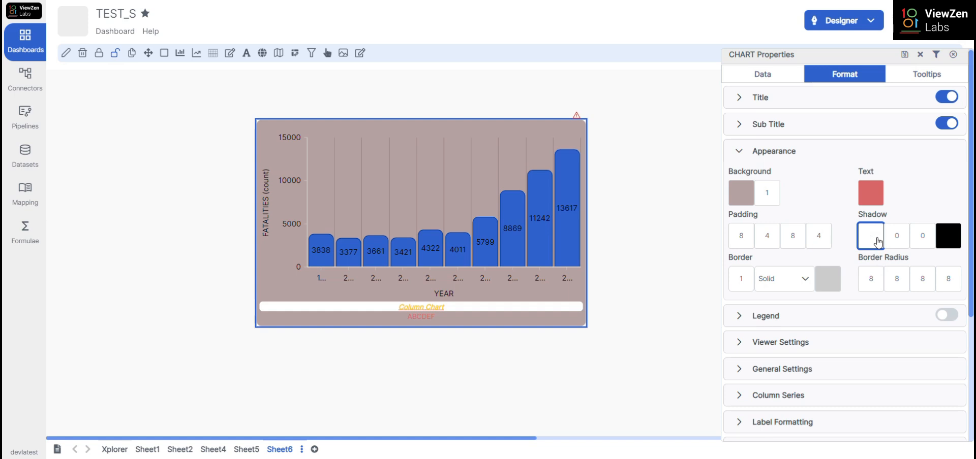
text(5)
click(898, 245)
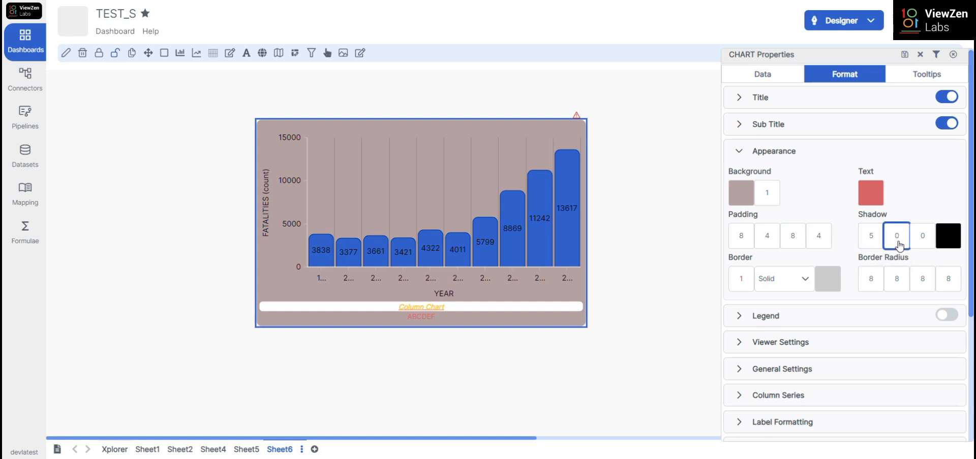
key(BackSpace)
text(5)
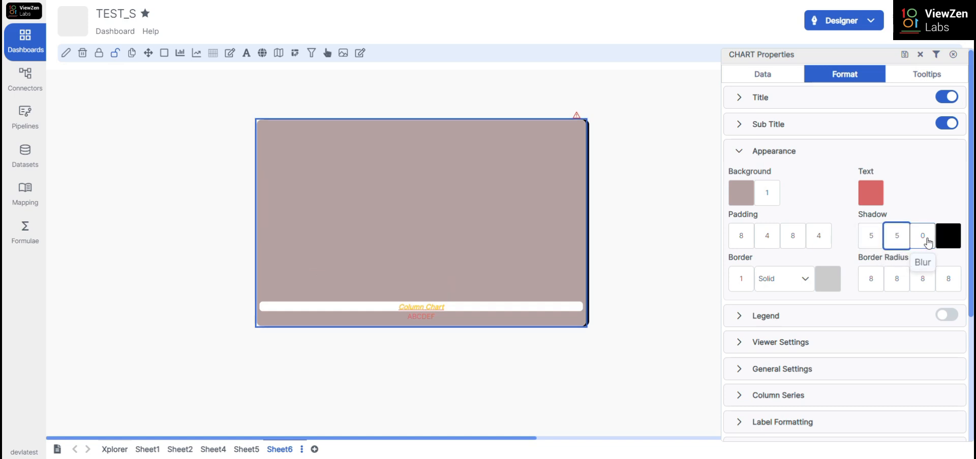
click(928, 243)
key(BackSpace)
text(5)
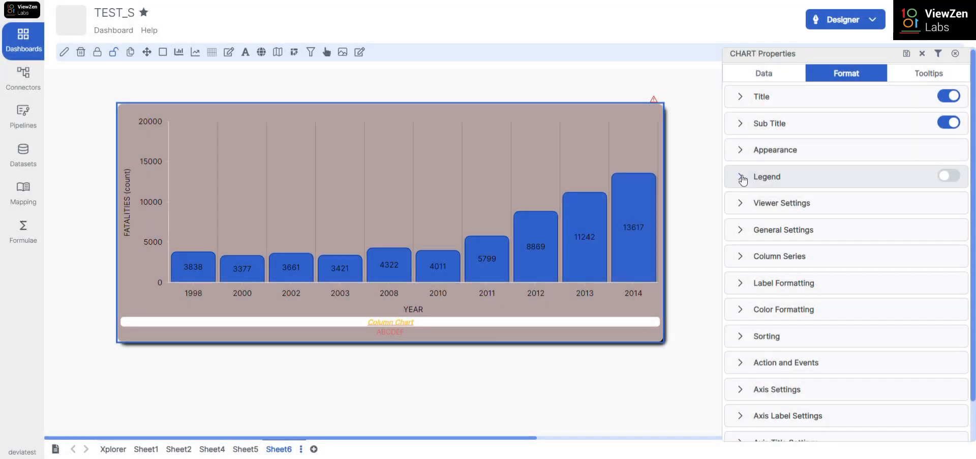
Step: Enable the chart's legend, check its position options and set the legend's gap to 50
click(741, 177)
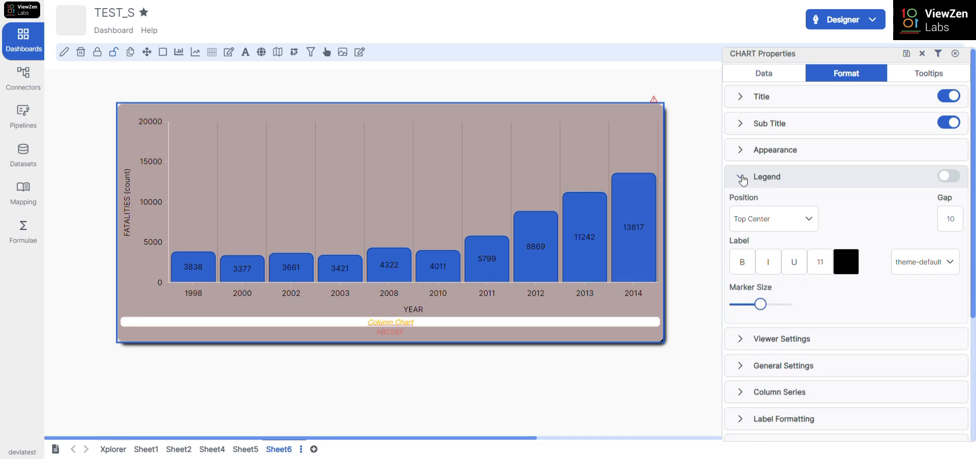
click(948, 178)
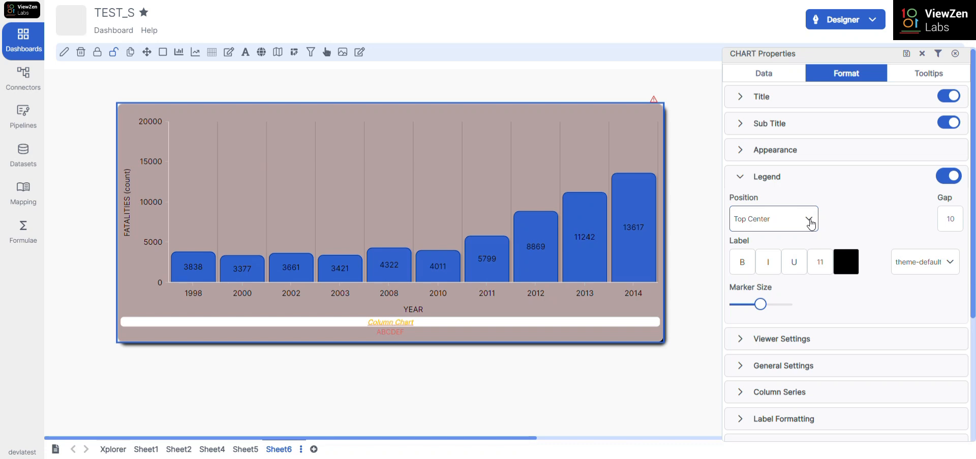
click(745, 205)
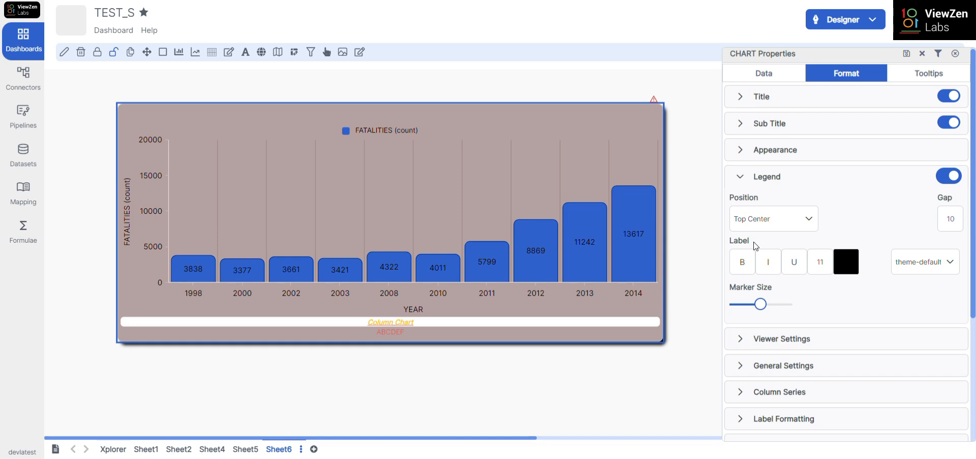
click(807, 222)
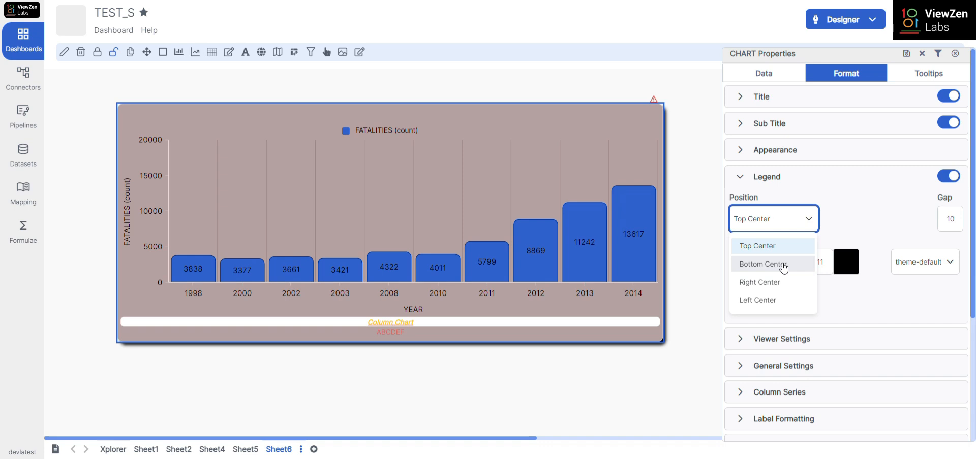
click(838, 241)
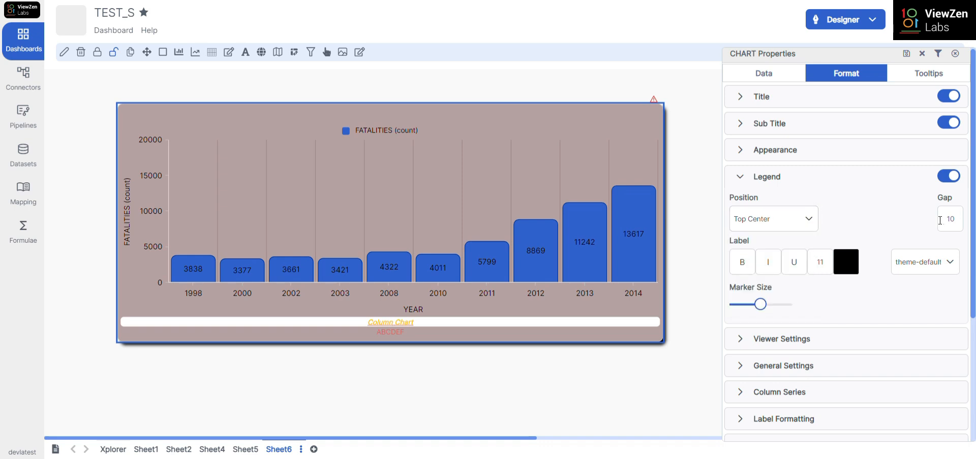
click(956, 221)
key(BackSpace)
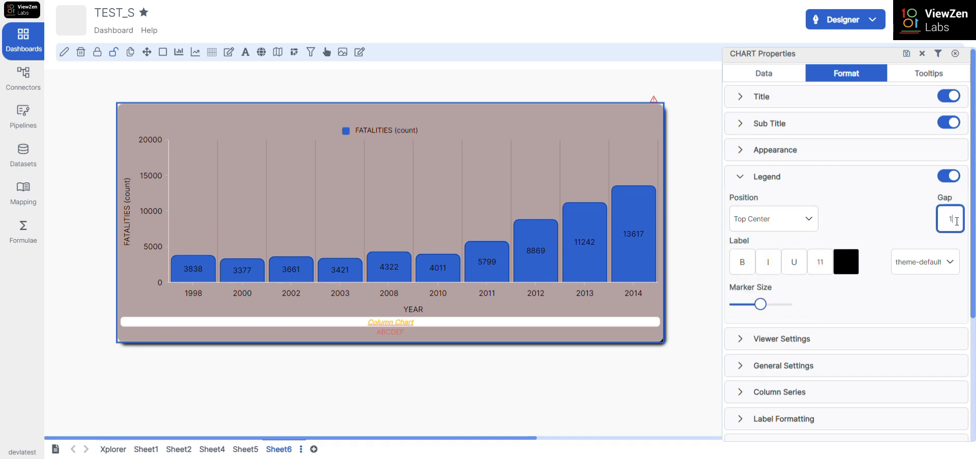
key(BackSpace)
text(50)
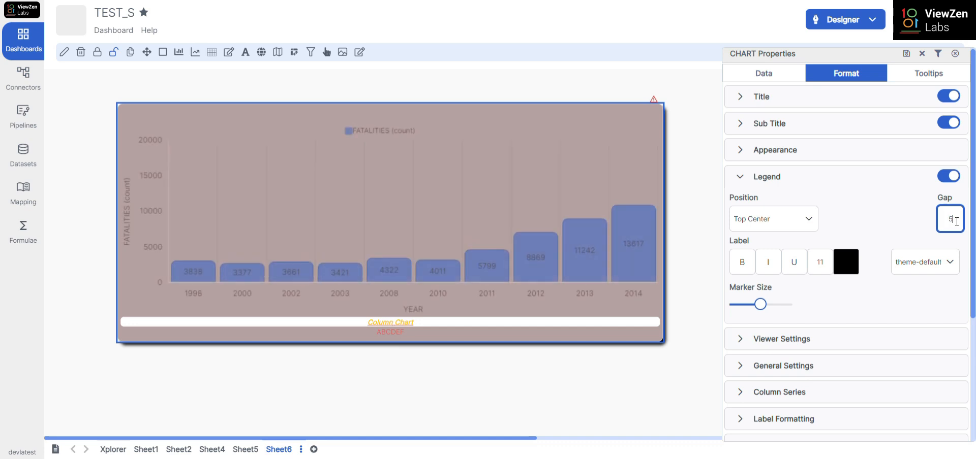
Step: Make the legend label bold, italic and underlined
click(748, 261)
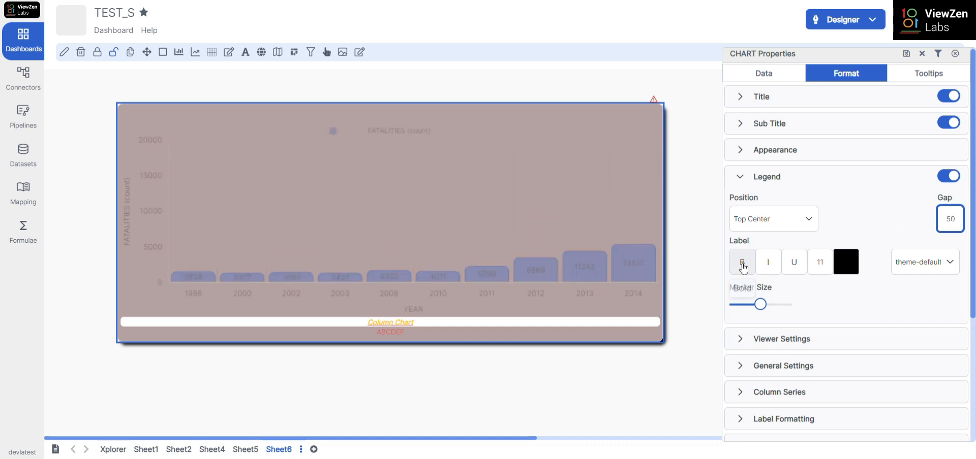
click(774, 268)
click(794, 269)
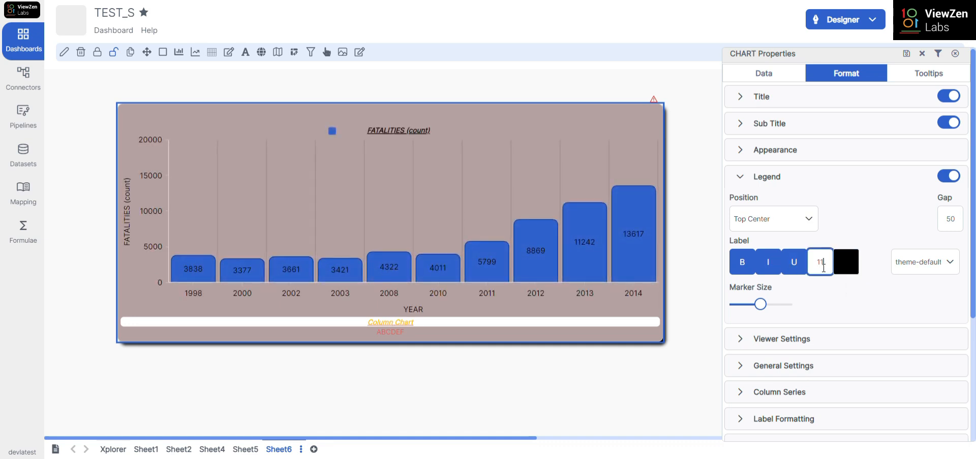
Step: Look through the legend label's colour and font choices, and switch the legend off
click(841, 269)
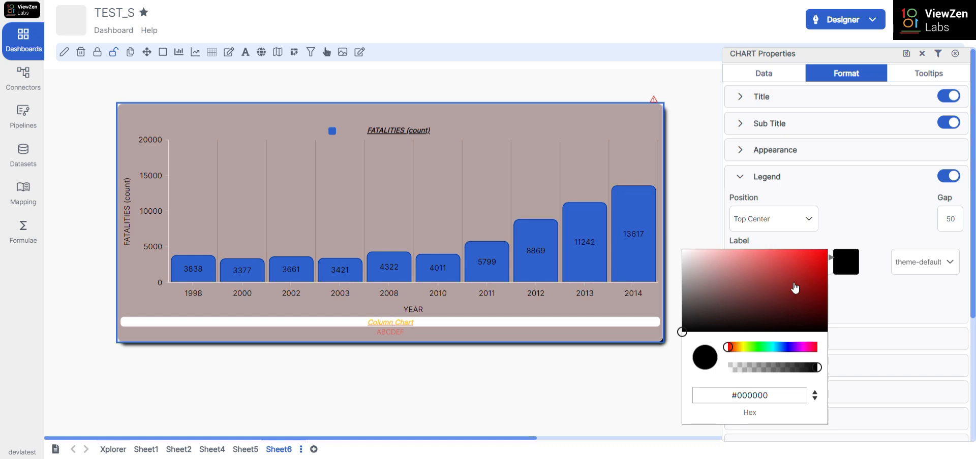
click(861, 298)
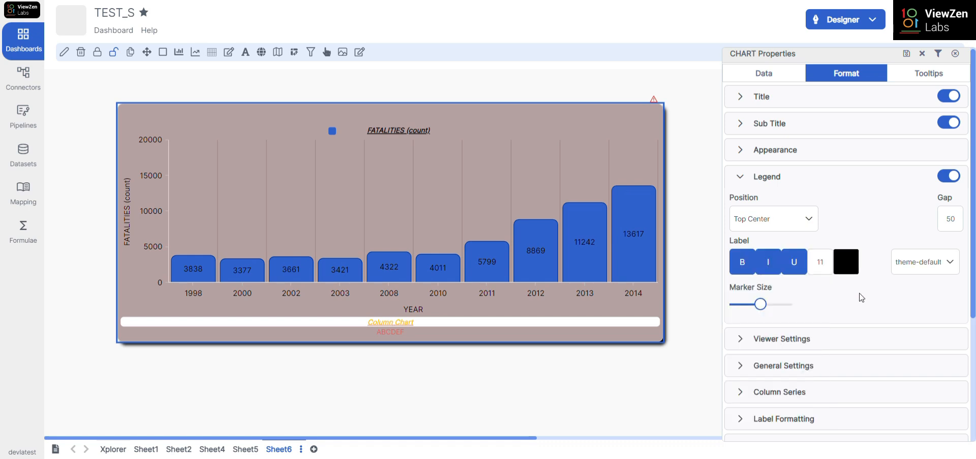
click(950, 264)
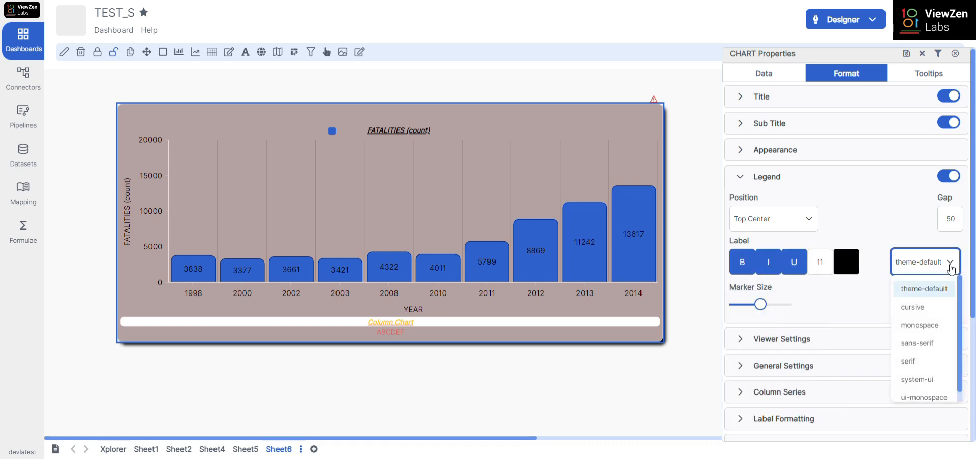
click(950, 268)
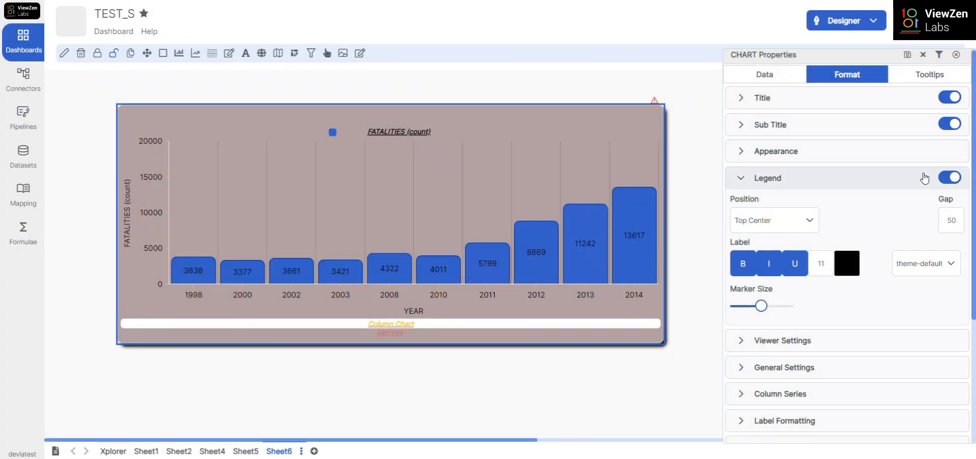
click(953, 179)
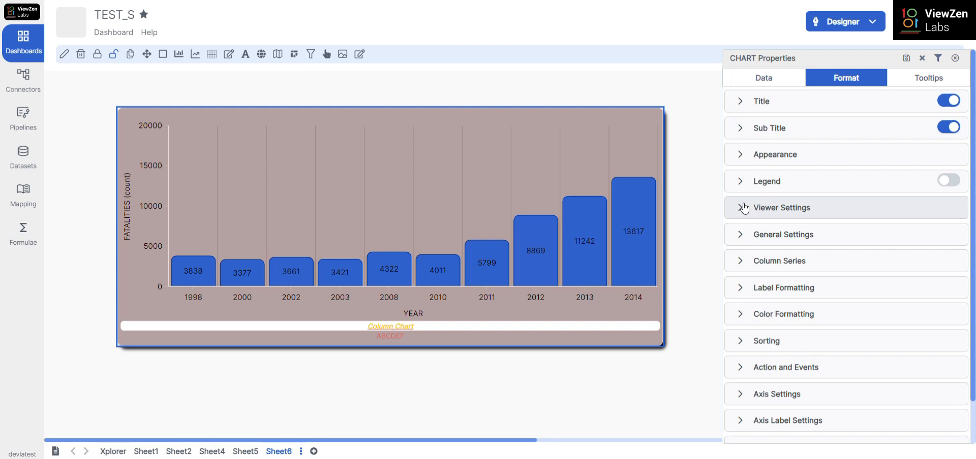
Step: Toggle the Full Screen and Download options in Viewer Settings and check the dashboard's available view modes
click(744, 208)
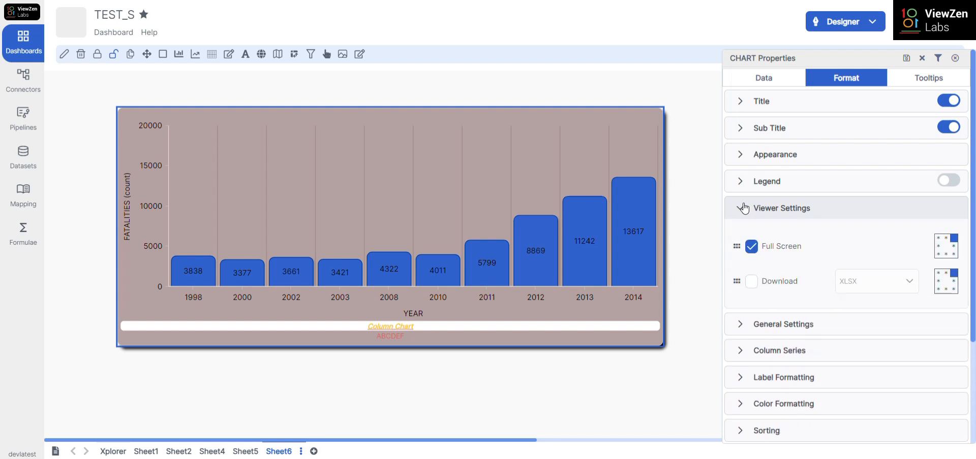
click(752, 249)
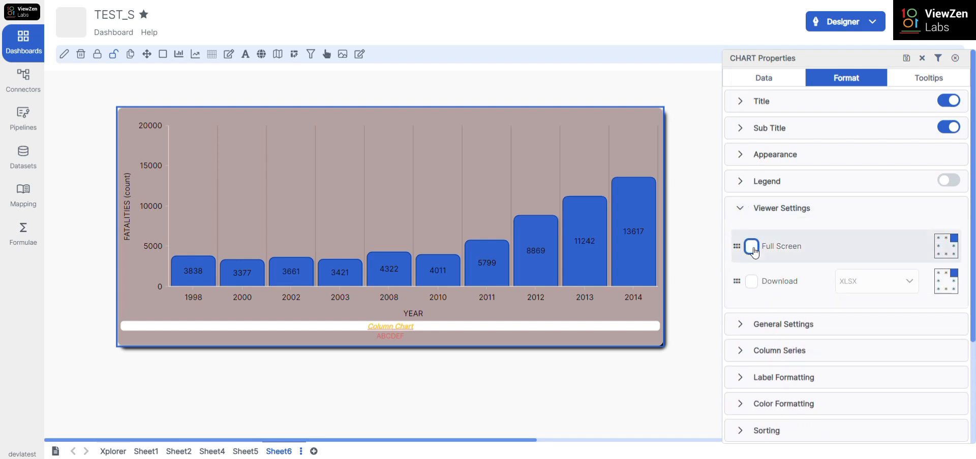
click(752, 248)
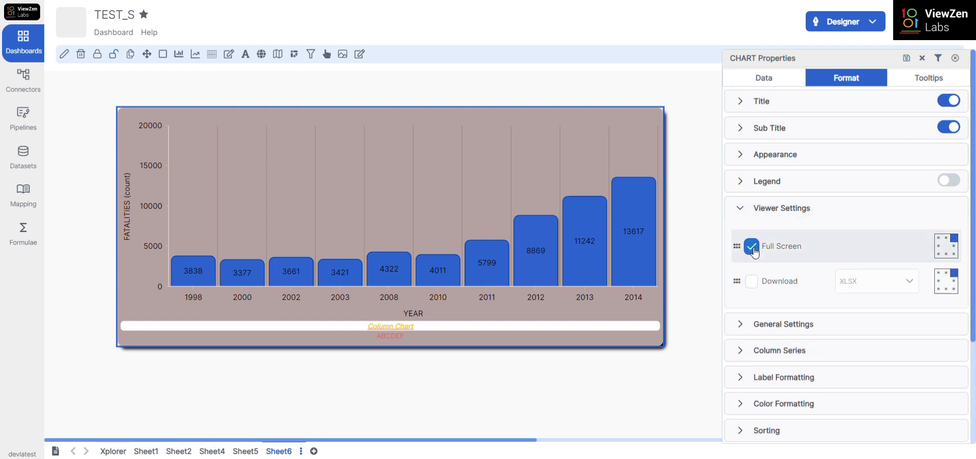
click(862, 26)
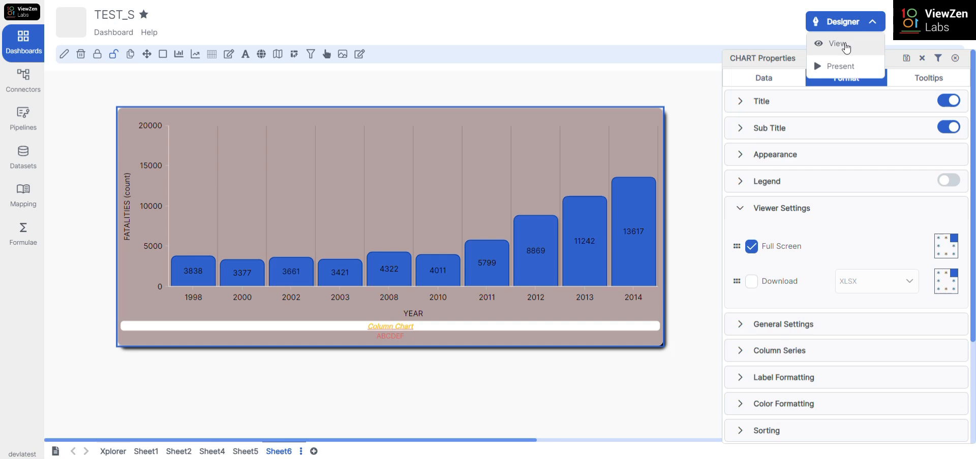
click(821, 244)
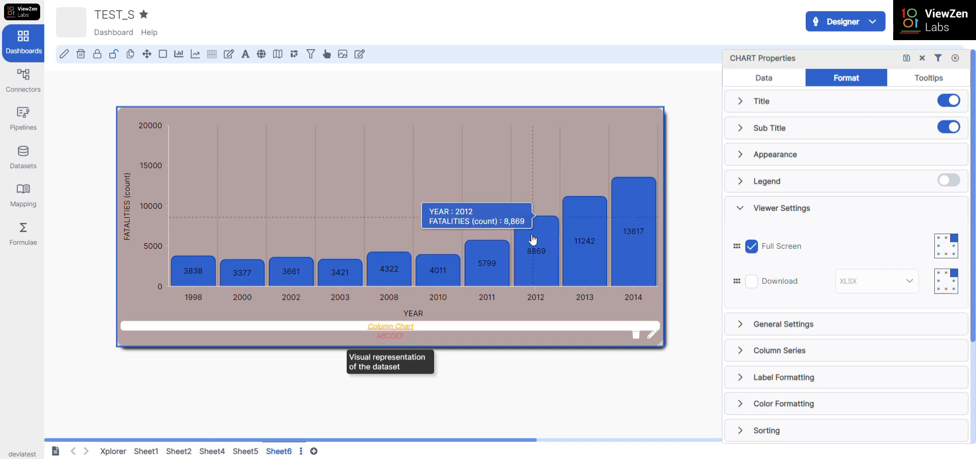
click(751, 287)
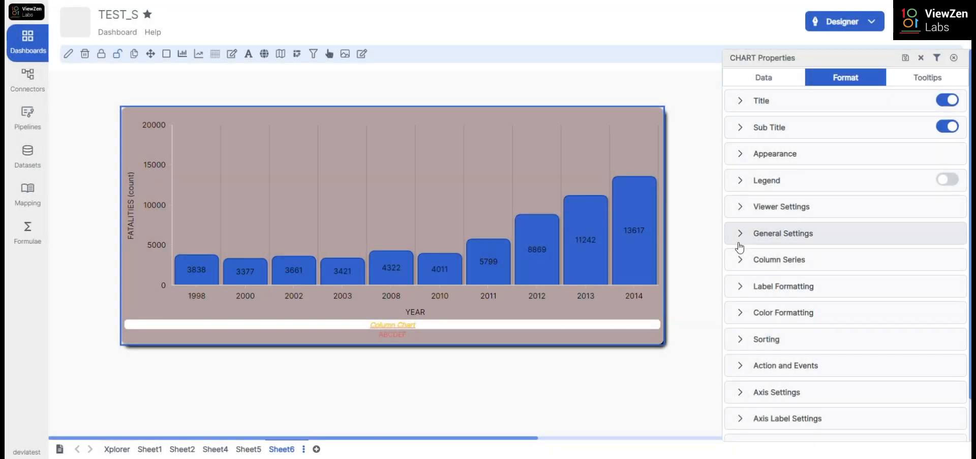
Step: Switch the chart's Rotate option off and back on in General Settings, and copy the component link
click(740, 246)
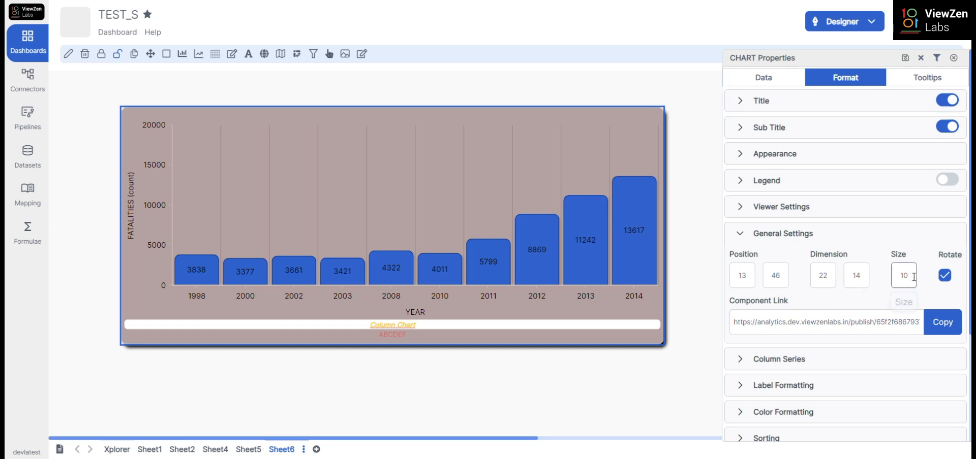
click(943, 279)
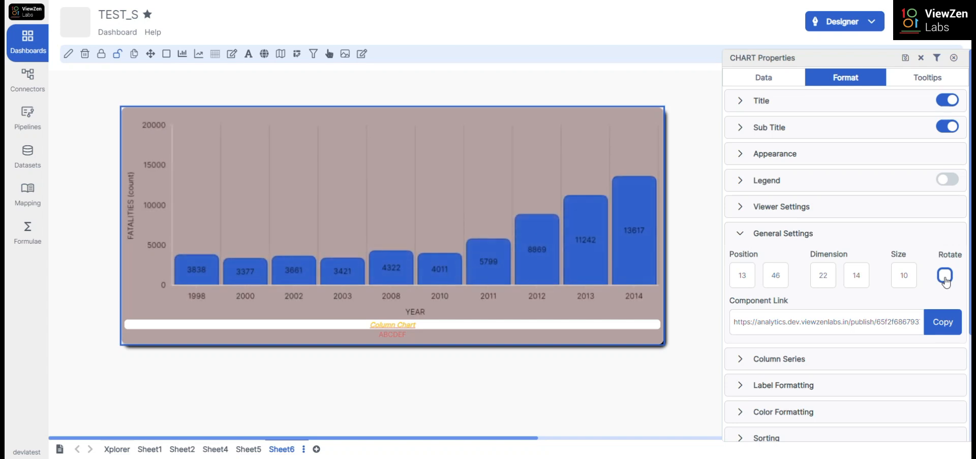
click(944, 275)
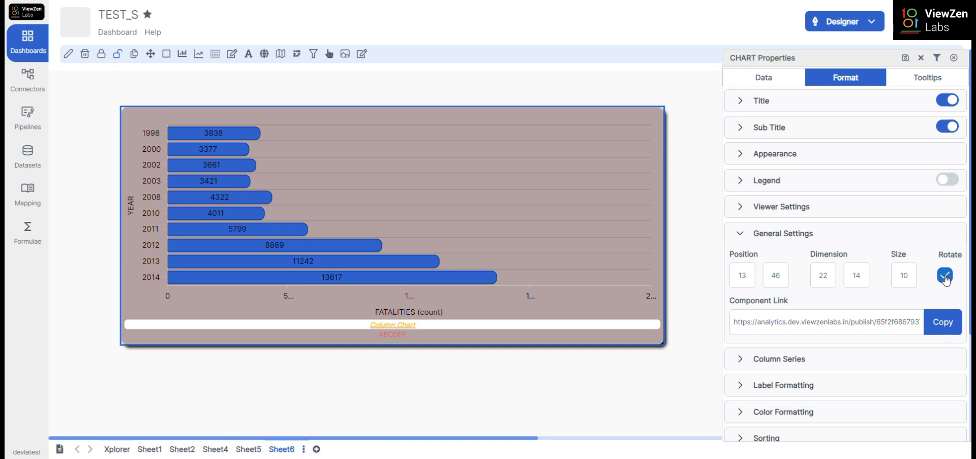
click(734, 322)
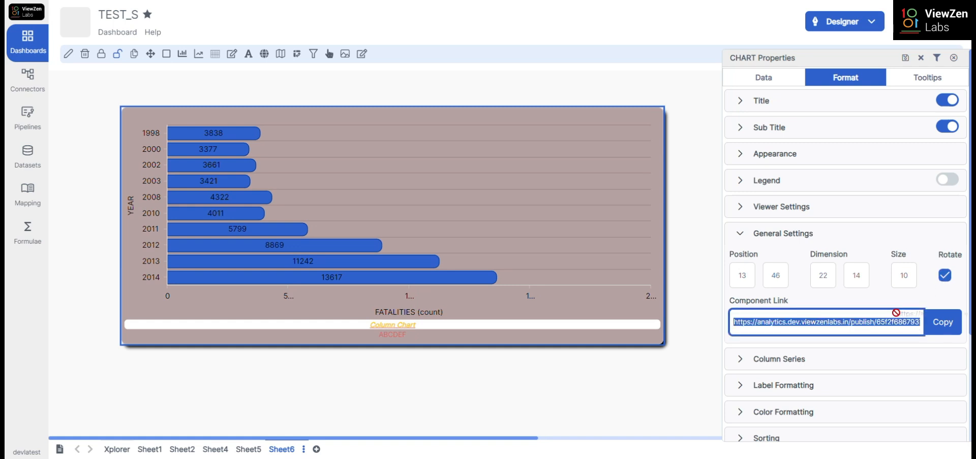
click(942, 325)
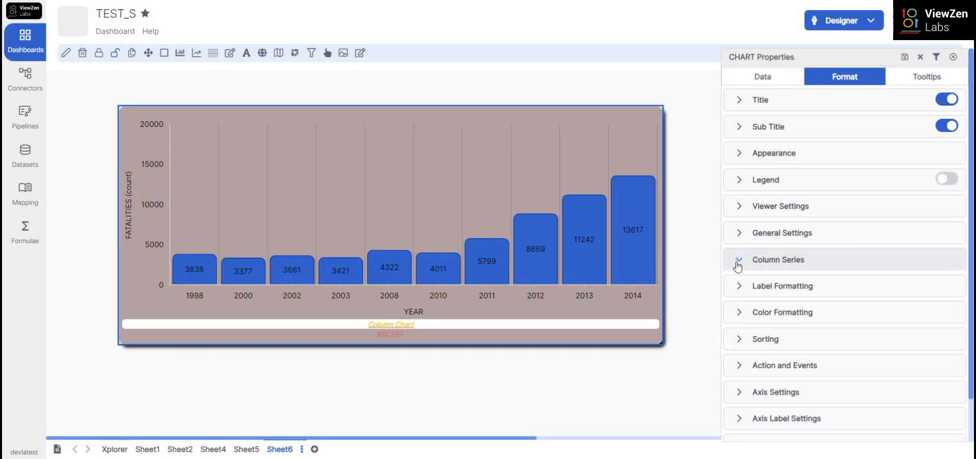
Step: Enter 1 as the border radius of the FATALITIES (count) measure in the Column Series settings
click(737, 260)
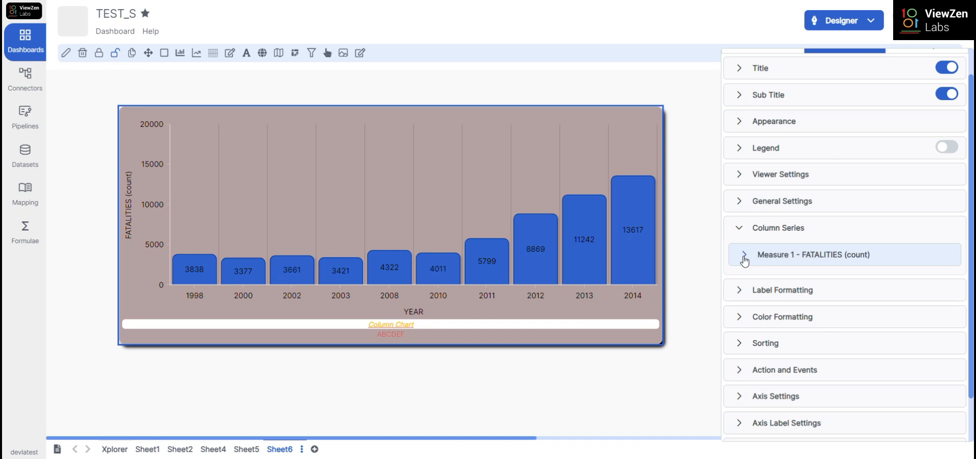
click(744, 255)
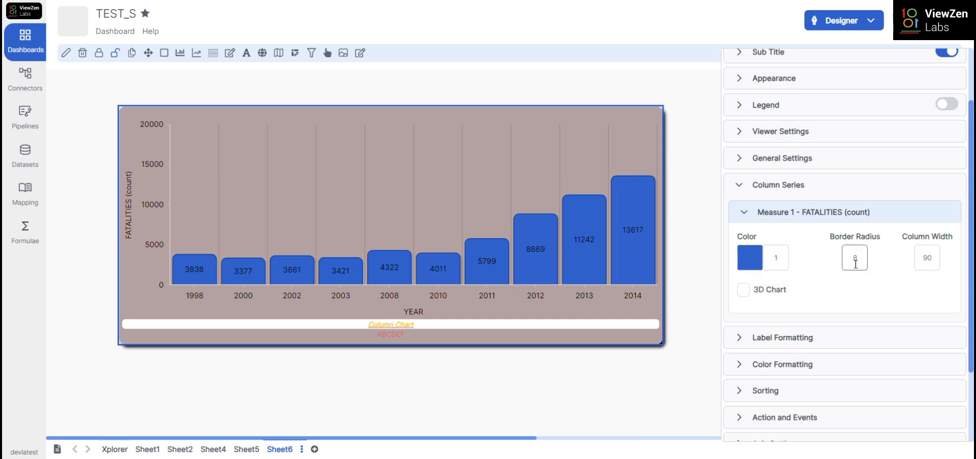
click(923, 264)
click(864, 262)
click(855, 258)
text(1)
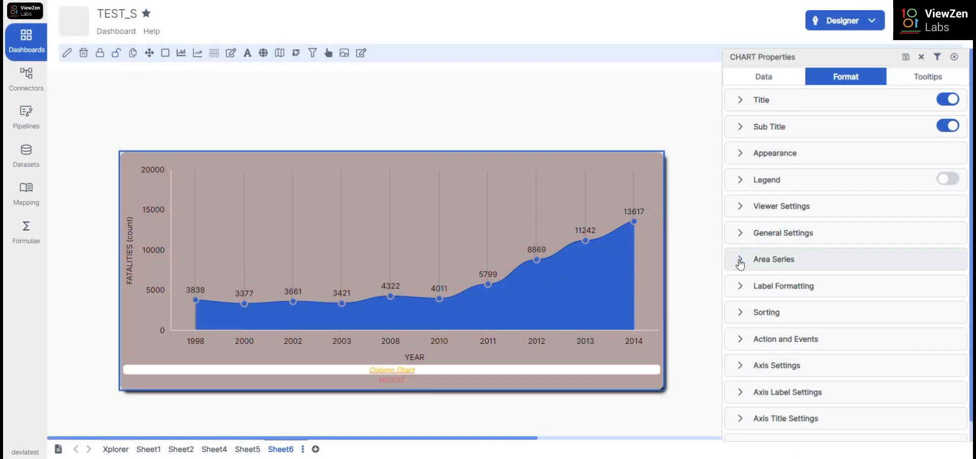
Step: Set the stroke style of the FATALITIES (count) measure to Dashed in the Area Series settings
click(740, 261)
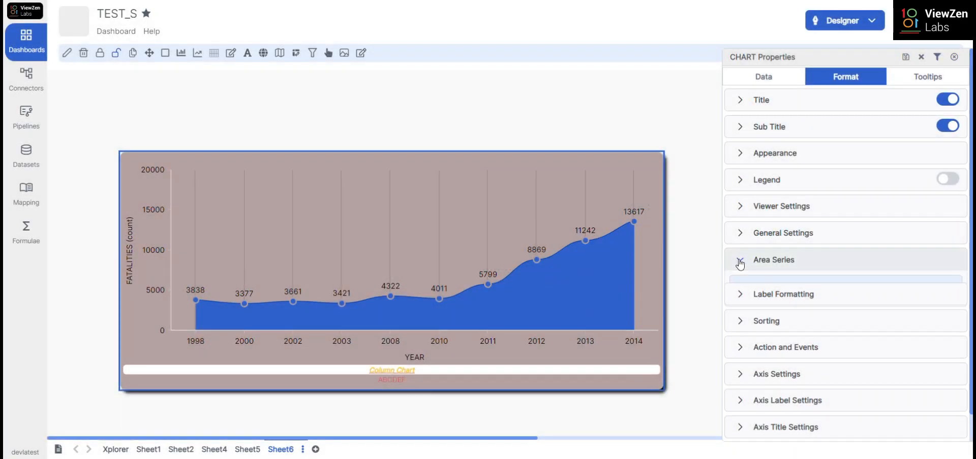
scroll(741, 263, down, 1)
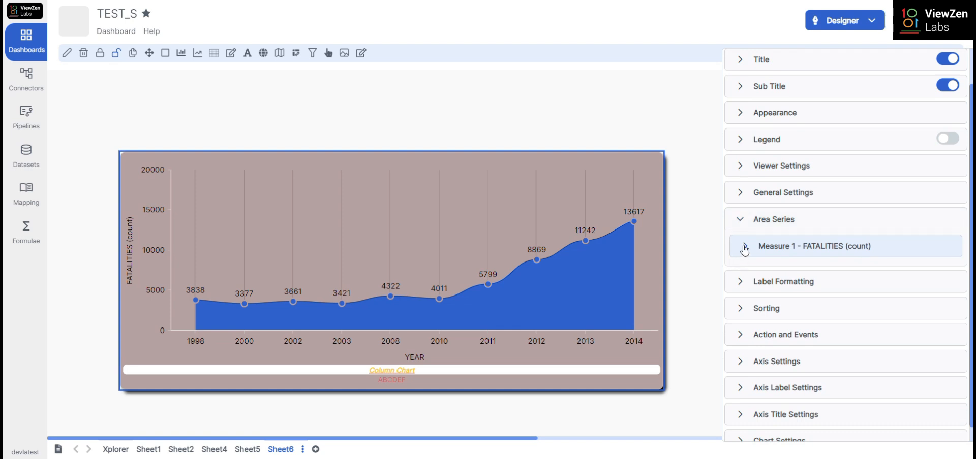
click(745, 248)
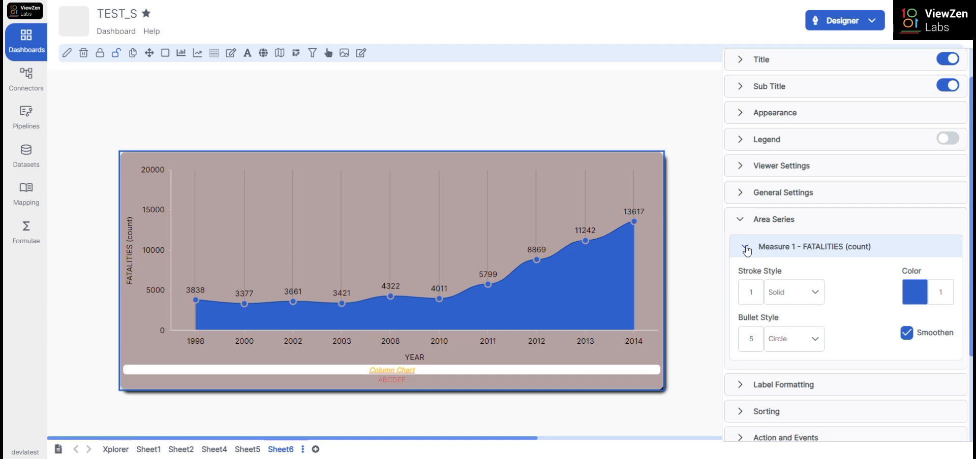
click(815, 297)
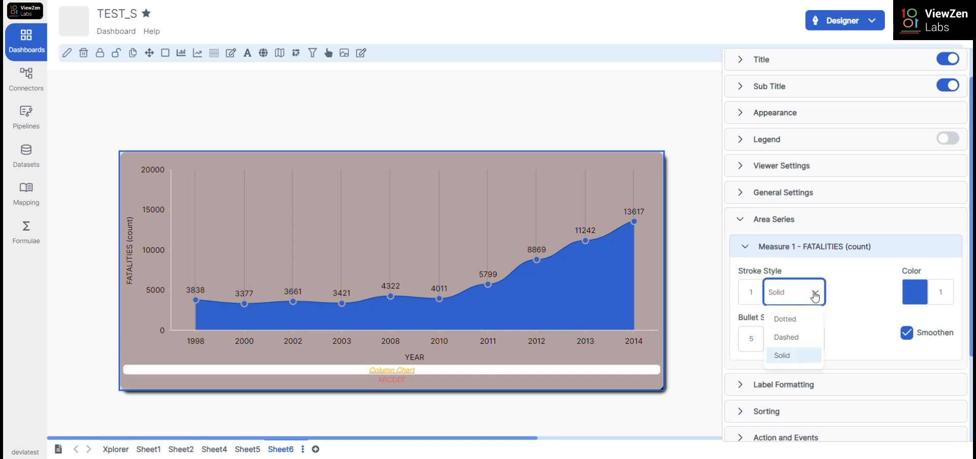
click(801, 338)
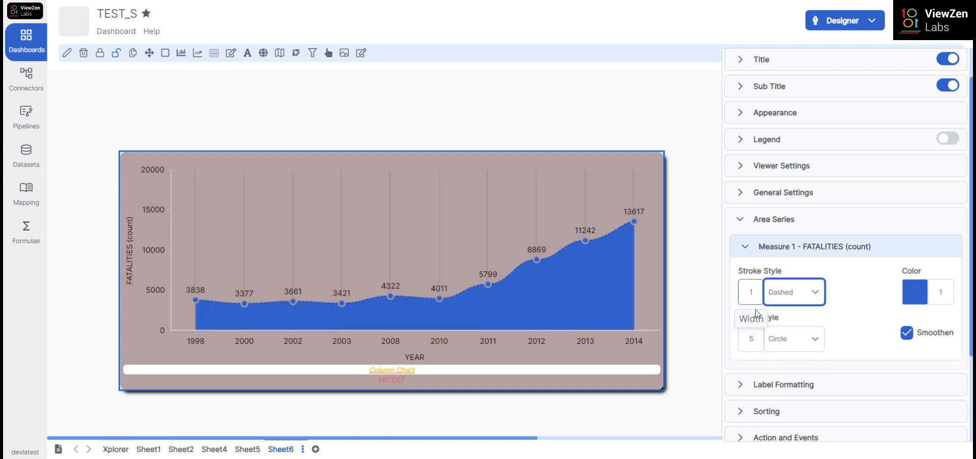
click(815, 295)
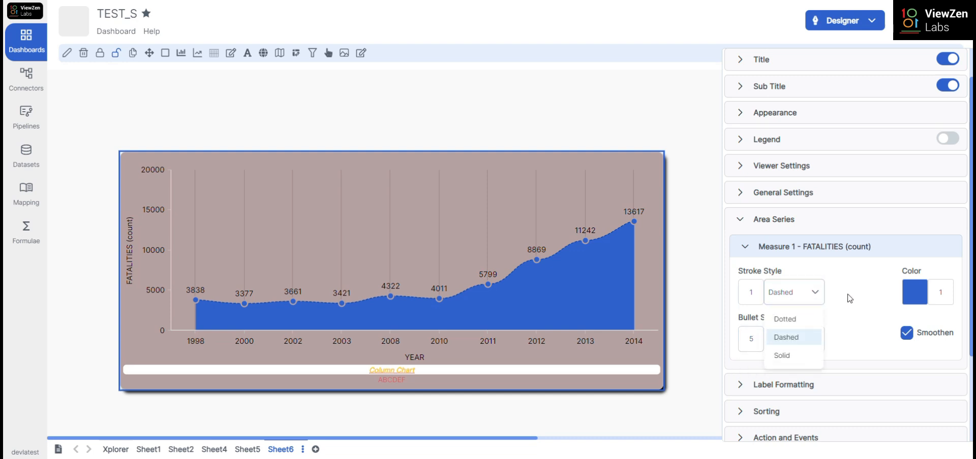
click(816, 296)
click(817, 296)
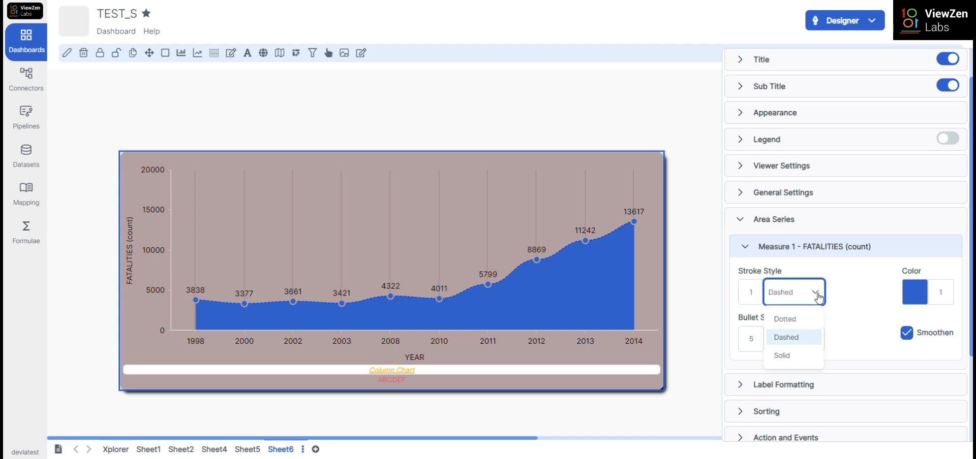
click(847, 298)
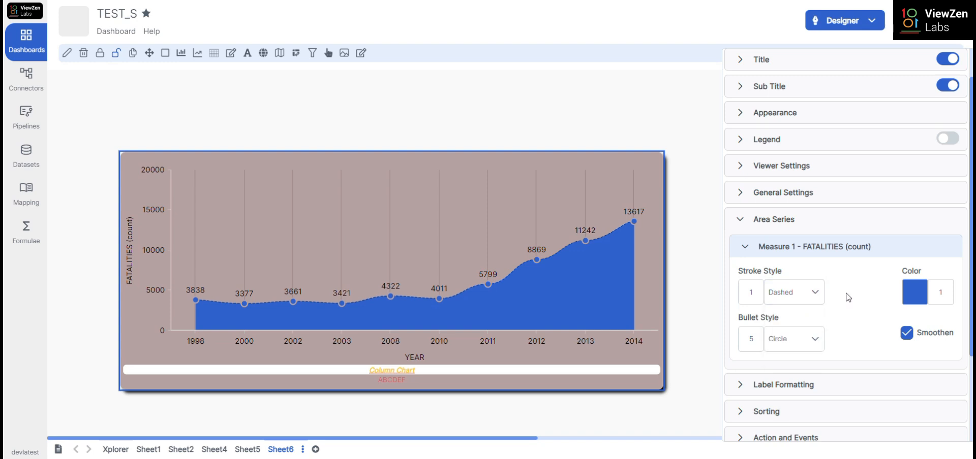
Step: Change the area series colour to the pale grey-blue #b5bed4
click(912, 297)
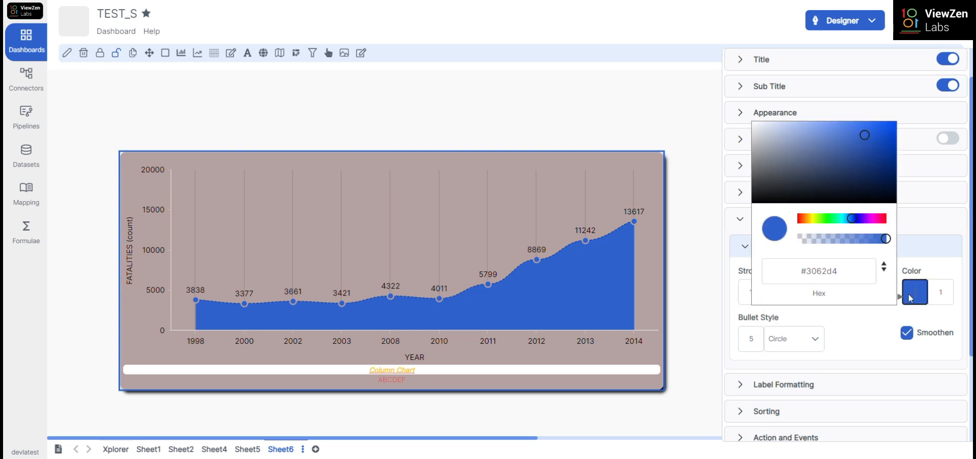
click(779, 167)
click(774, 136)
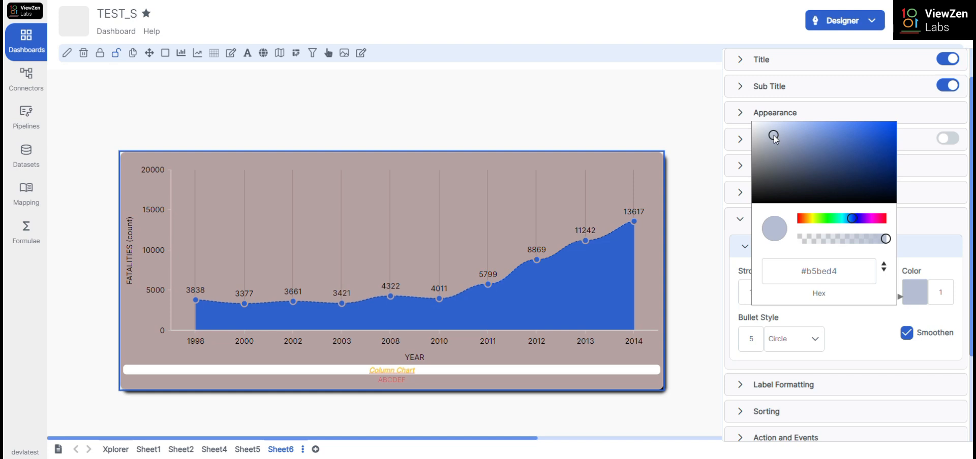
click(874, 335)
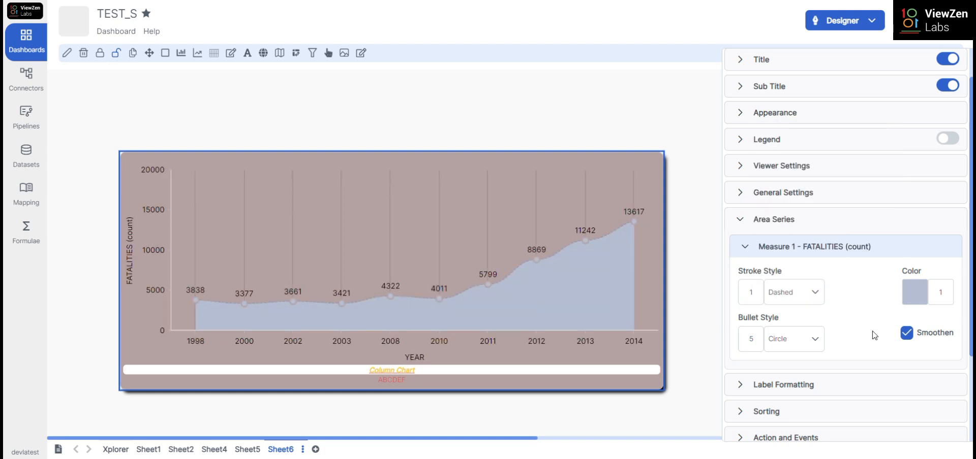
Step: Set the area series' bullet style to Square and turn off its Smoothen option
click(817, 340)
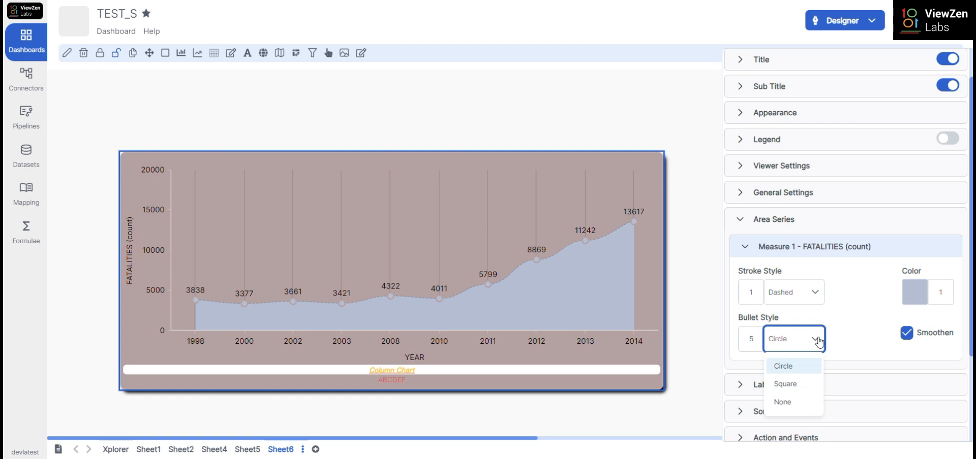
click(807, 384)
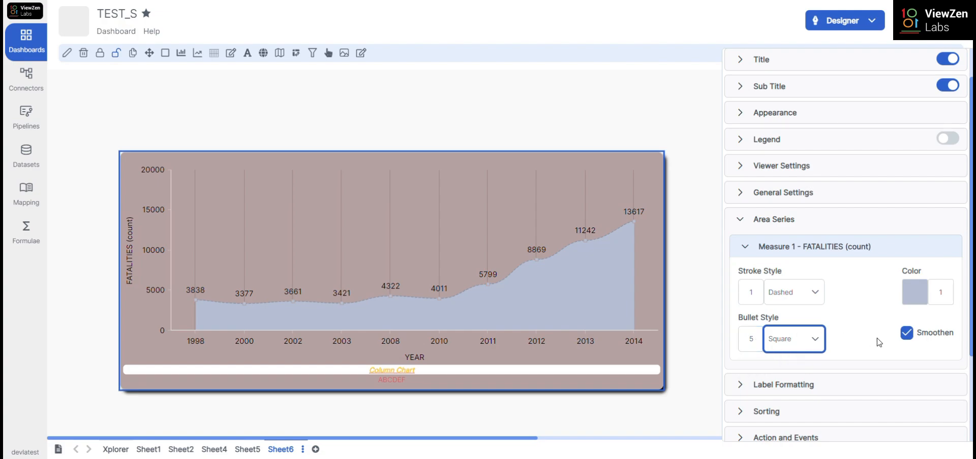
click(906, 335)
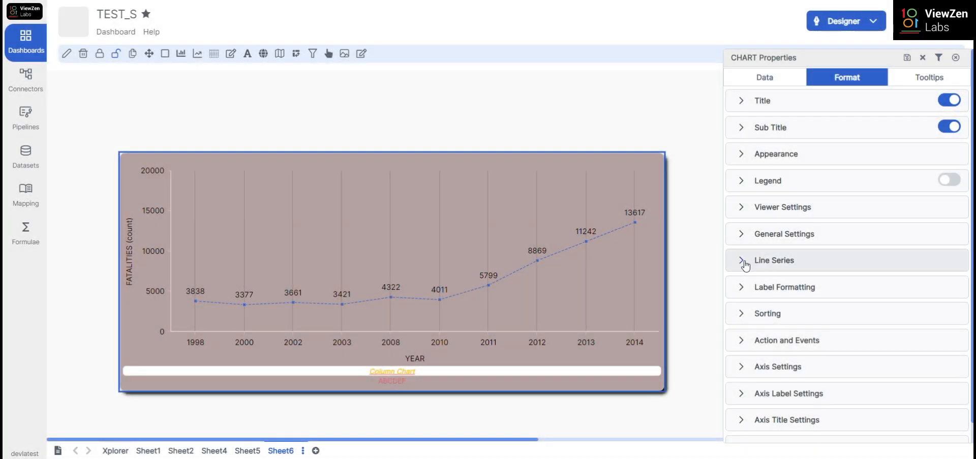
Step: Give the FATALITIES (count) measure in the Line Series settings a stroke width of 10 and the Dotted stroke style
click(752, 261)
scroll(745, 265, down, 1)
scroll(745, 265, down, 1)
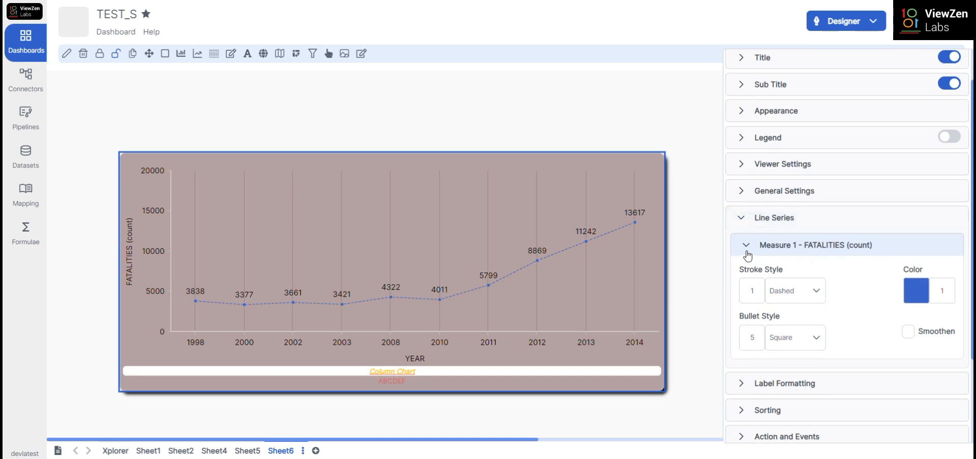
scroll(747, 256, down, 1)
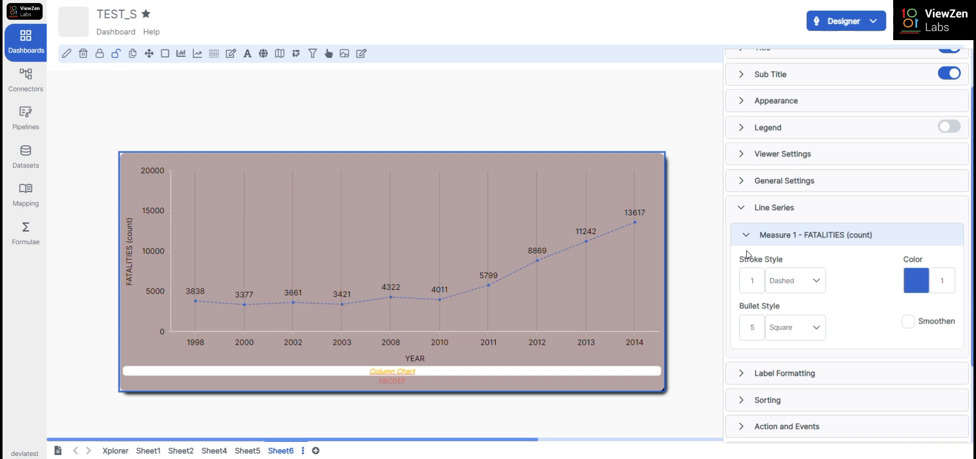
scroll(746, 254, down, 2)
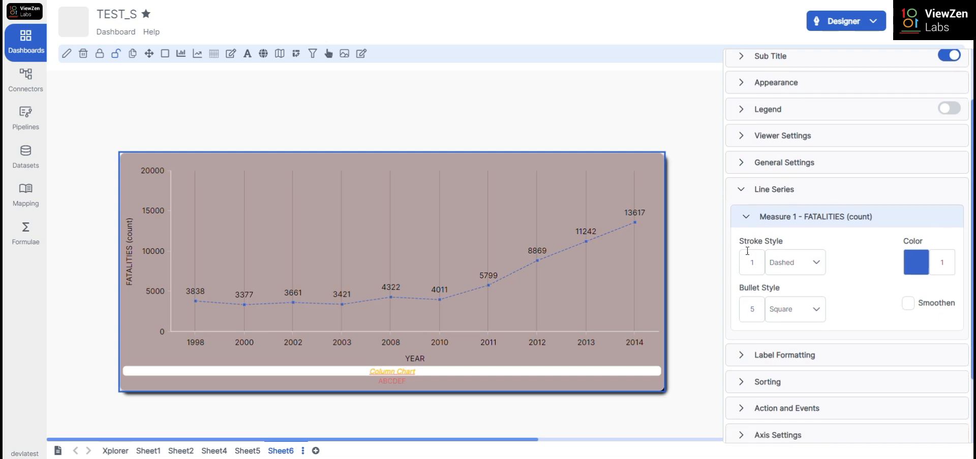
scroll(747, 251, down, 1)
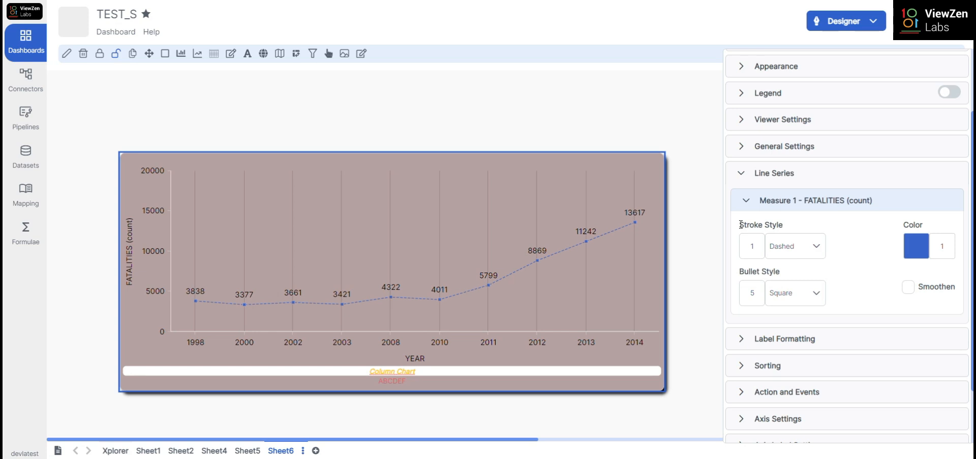
drag(741, 224, 784, 225)
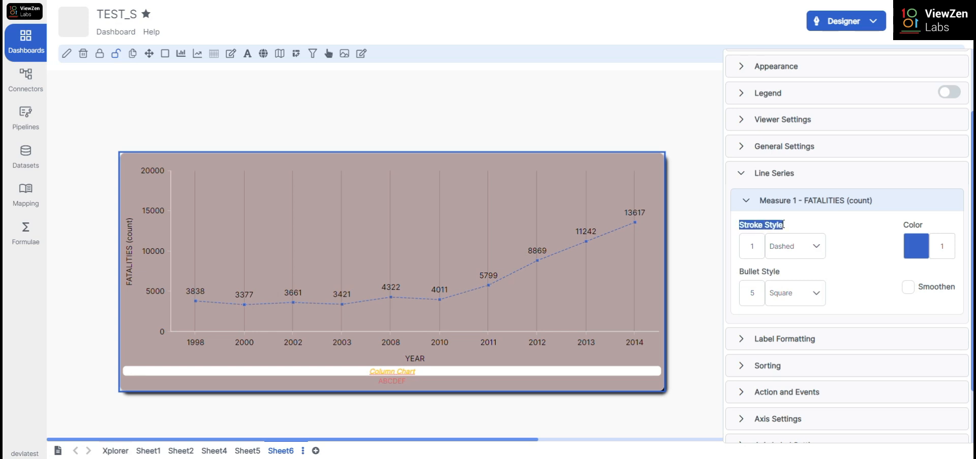
click(758, 248)
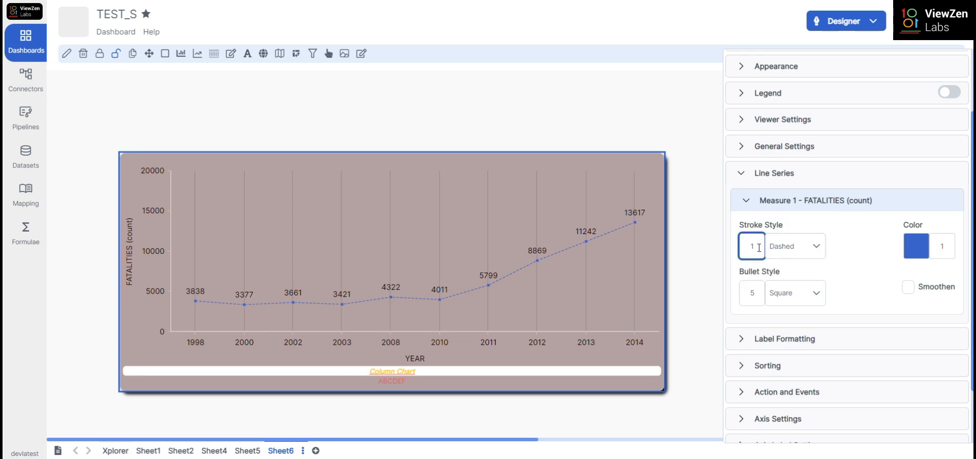
text(0)
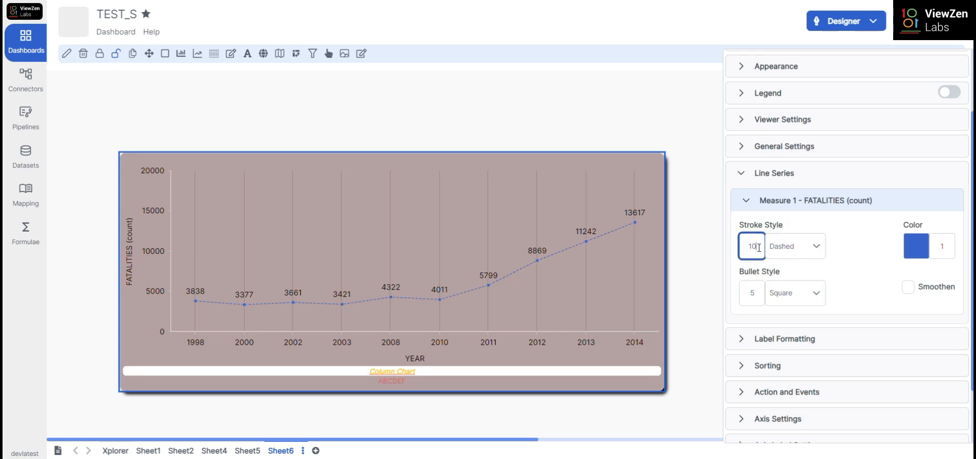
click(816, 251)
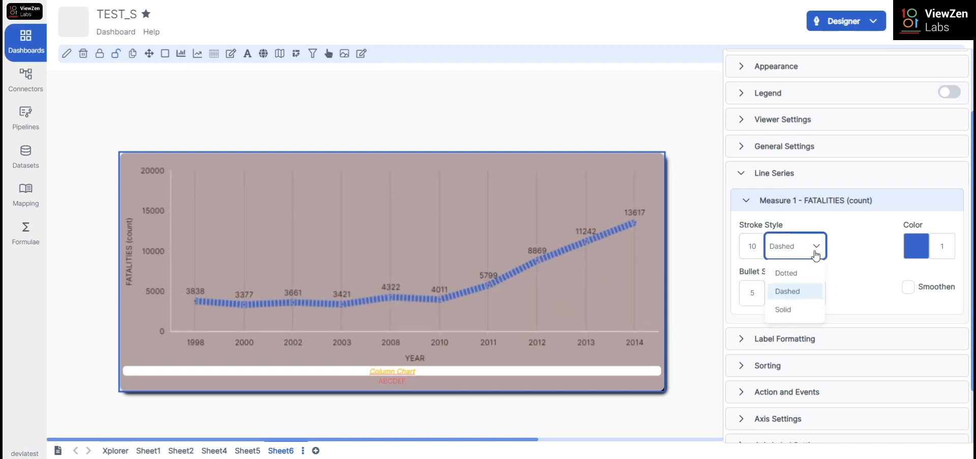
click(805, 274)
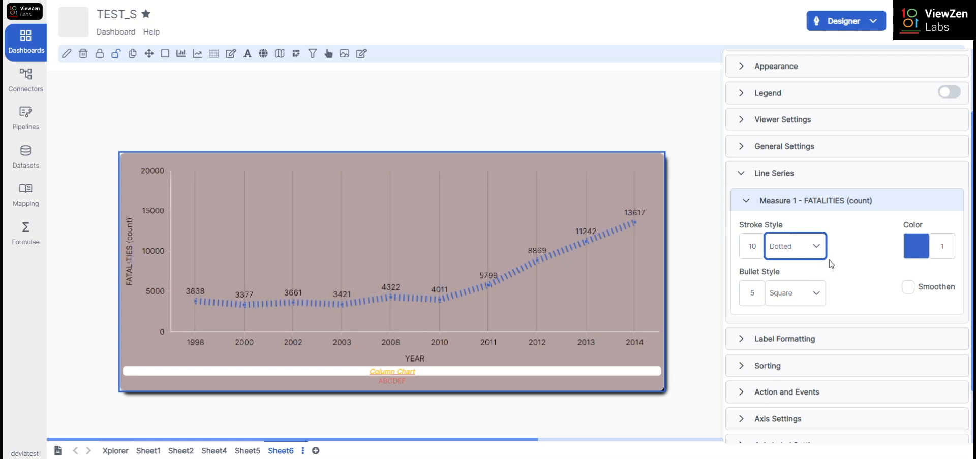
Step: Change the line series colour to the blue #2155d5
click(920, 250)
click(875, 247)
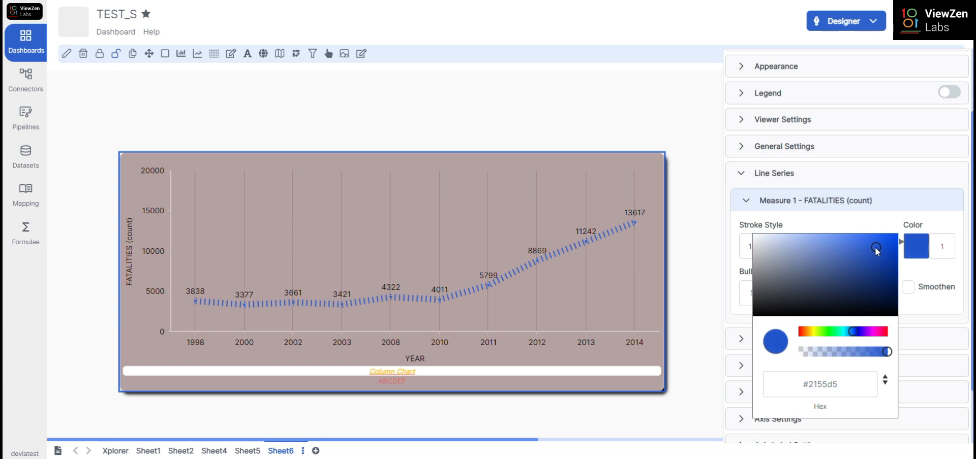
click(914, 270)
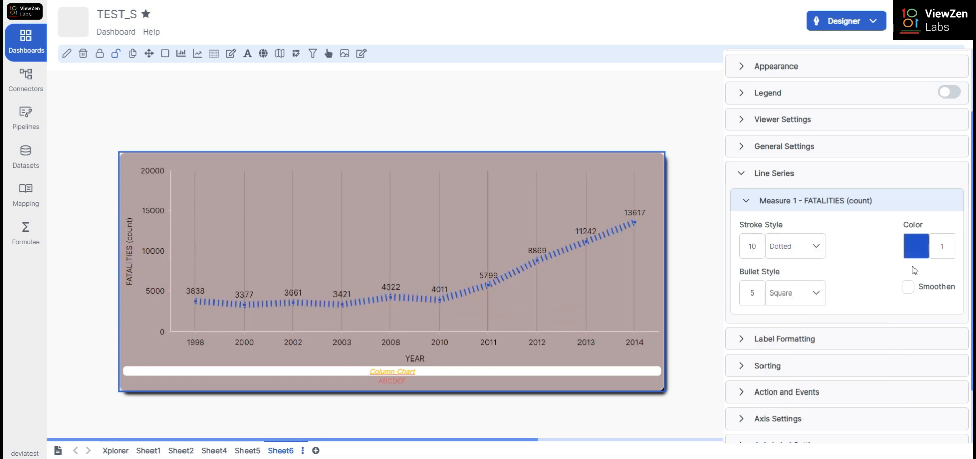
Step: Set the line series' bullet style to Circle and turn on its Smoothen option
click(813, 298)
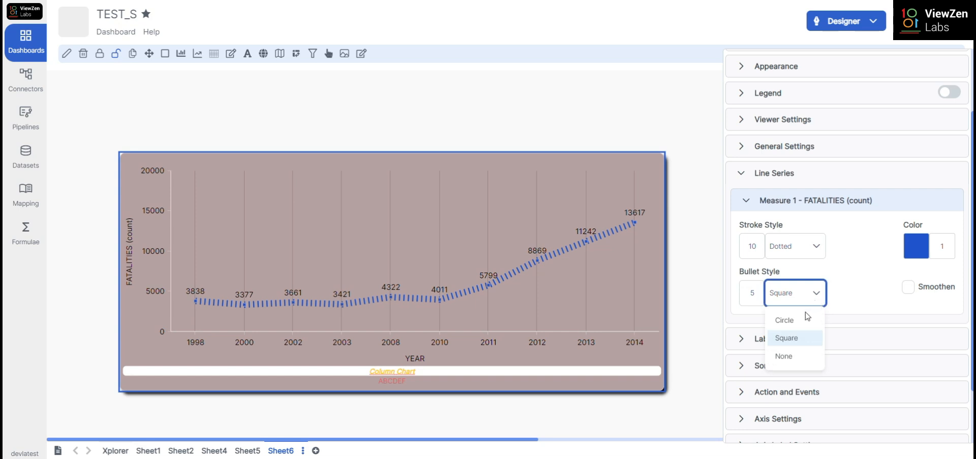
click(805, 320)
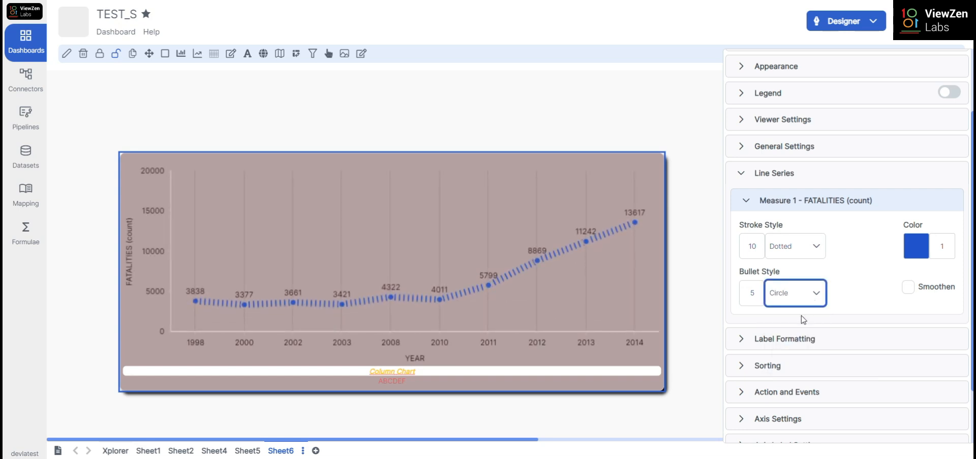
click(839, 305)
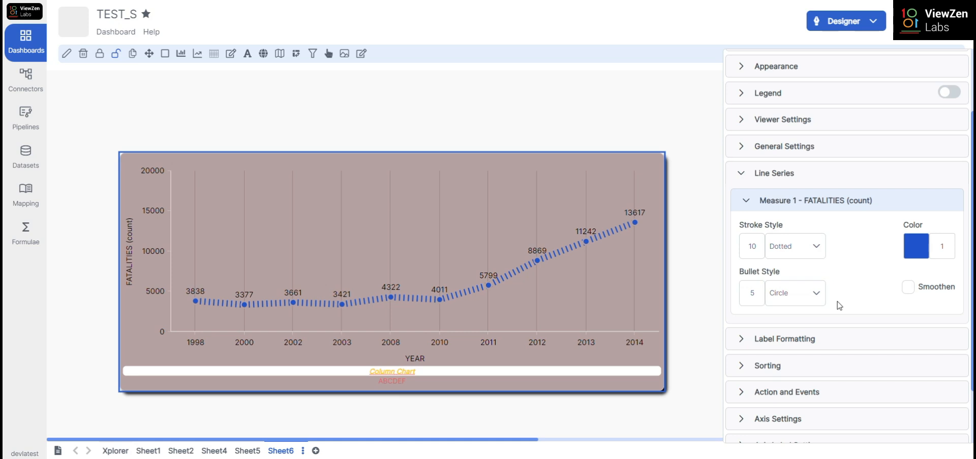
click(758, 289)
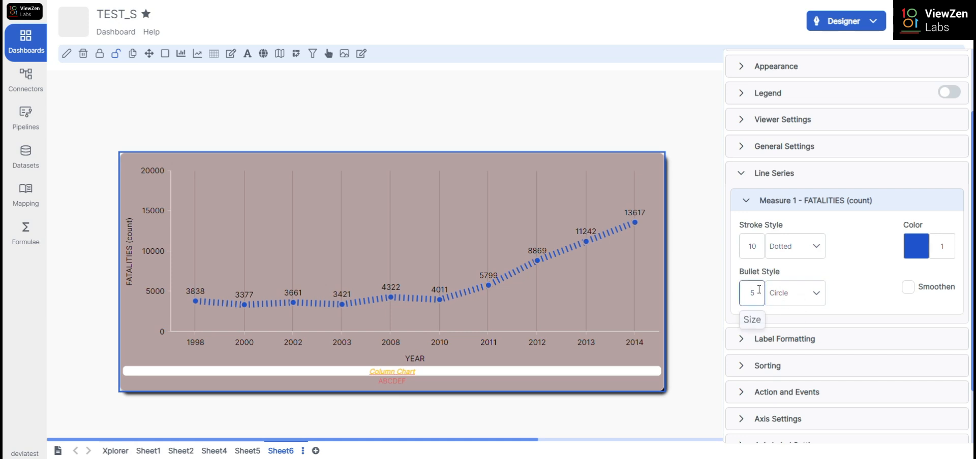
click(758, 290)
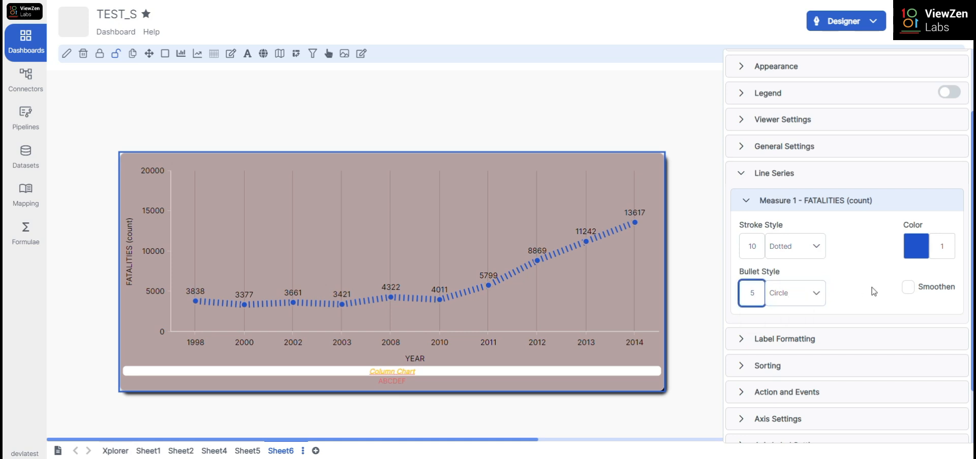
click(907, 288)
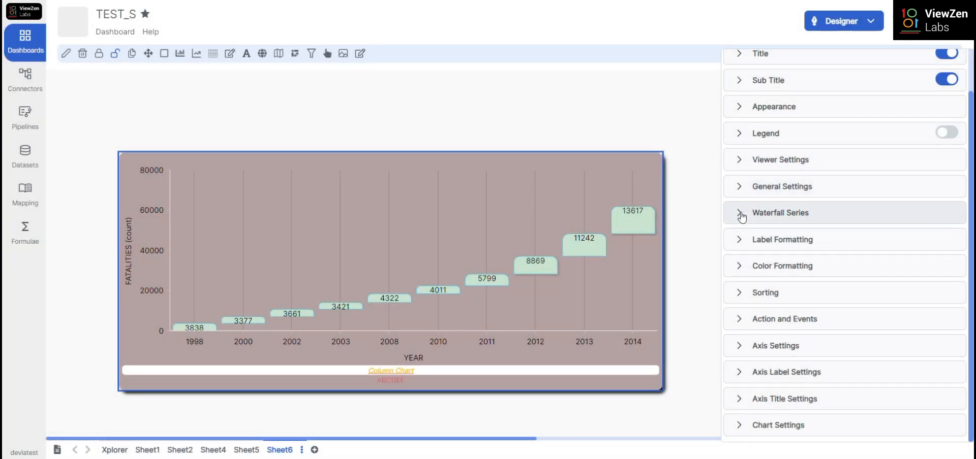
Step: Change the second colour of the FATALITIES (count) measure in the Waterfall Series settings to the muted pink #c7a4a6
click(741, 215)
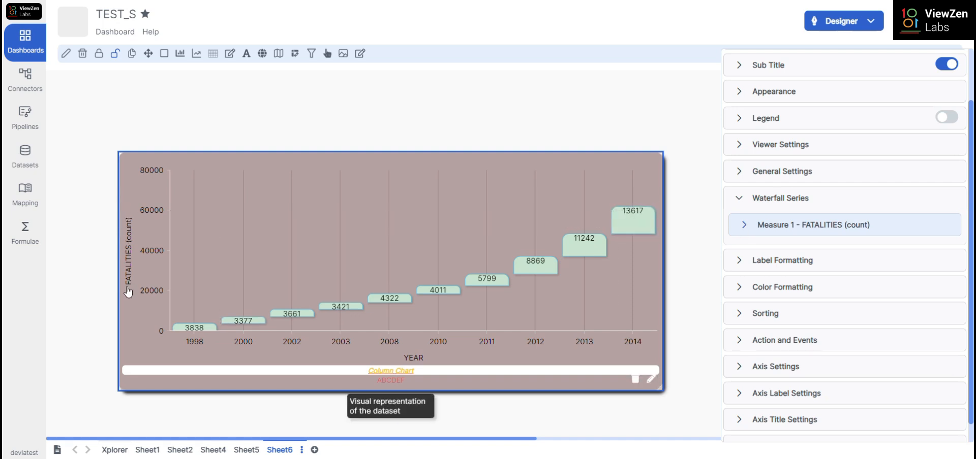
click(743, 226)
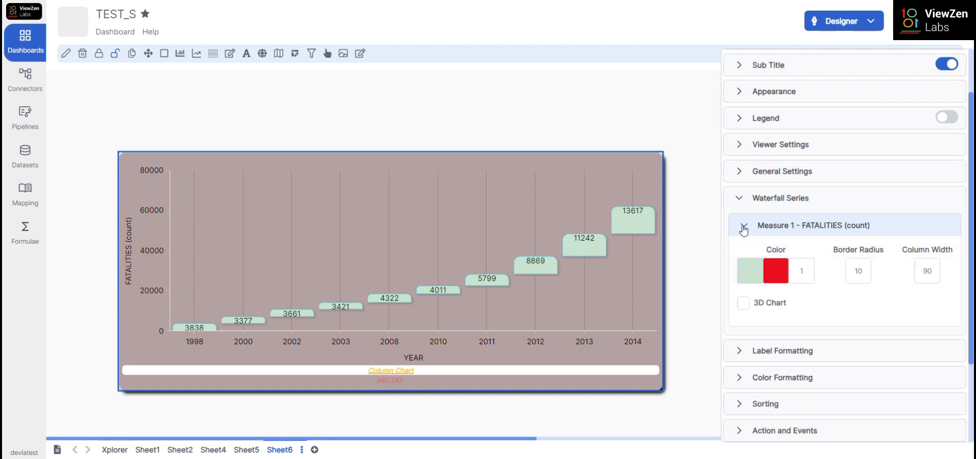
click(859, 273)
drag(903, 250, 968, 260)
drag(766, 249, 785, 251)
click(775, 281)
click(775, 281)
drag(793, 147, 822, 121)
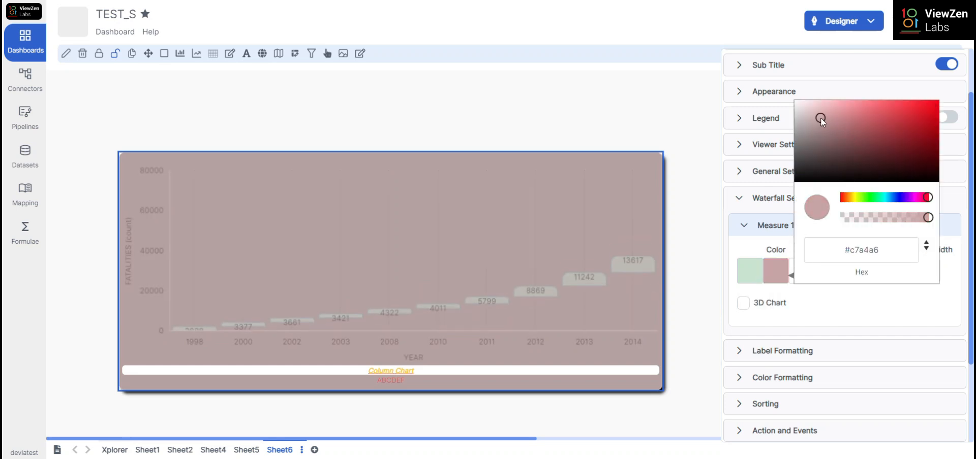
click(837, 305)
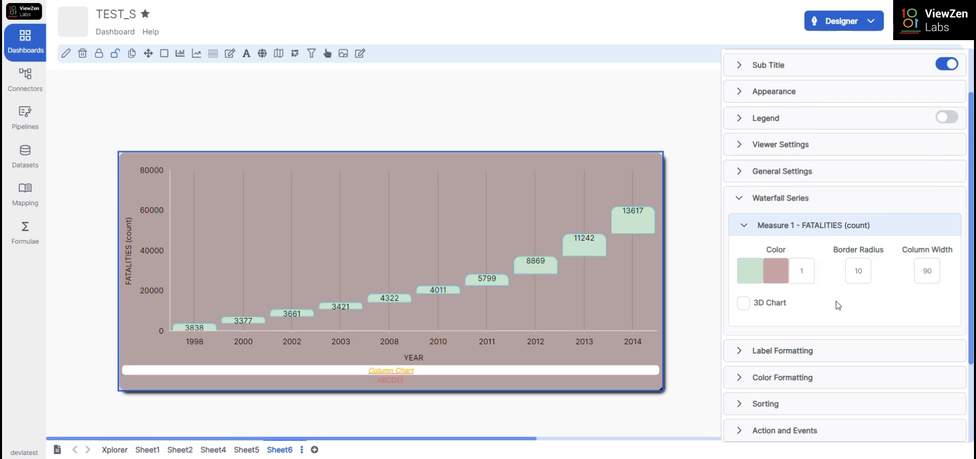
Step: Set the border radius of the waterfall series' columns to 5
click(862, 273)
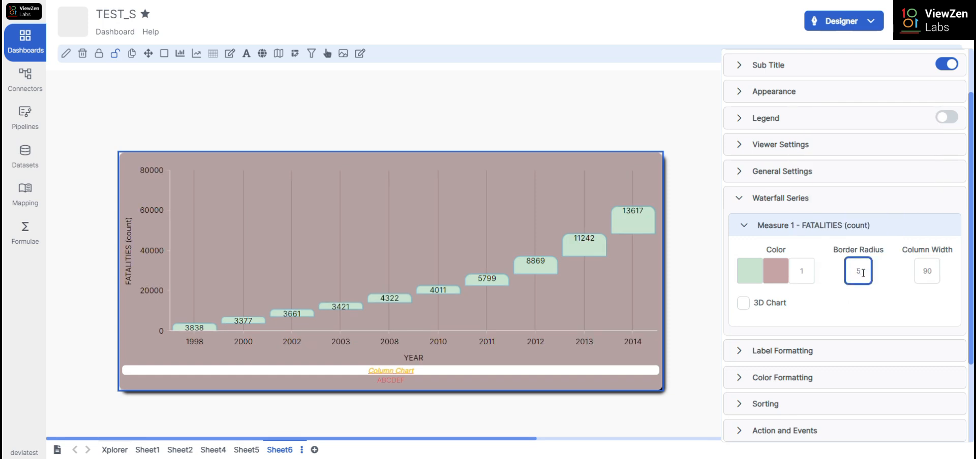
click(913, 277)
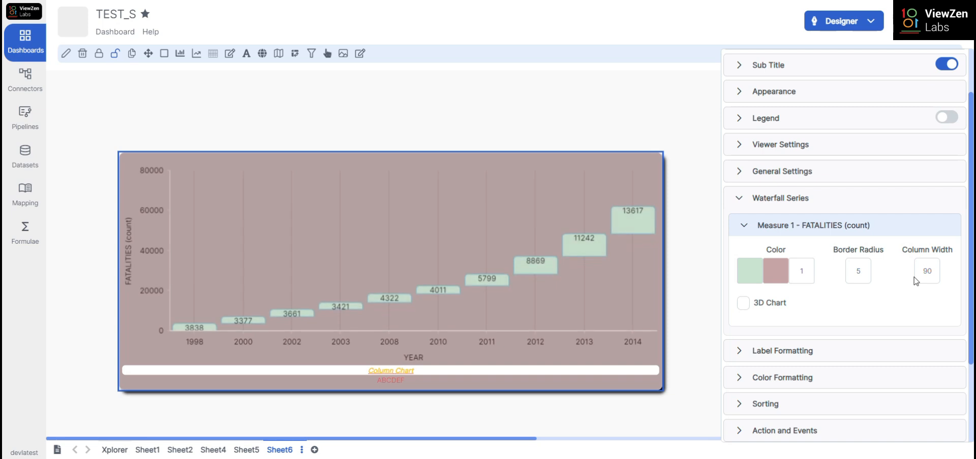
click(862, 273)
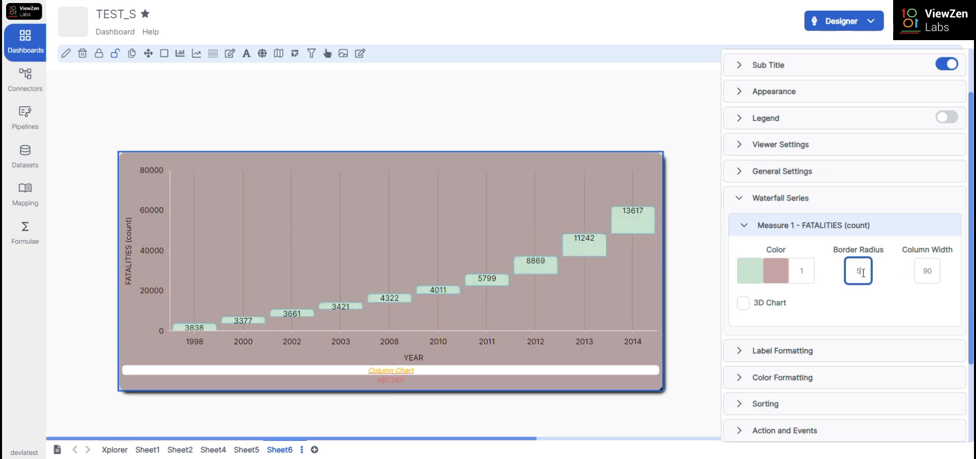
text(0)
click(749, 271)
drag(796, 282, 889, 262)
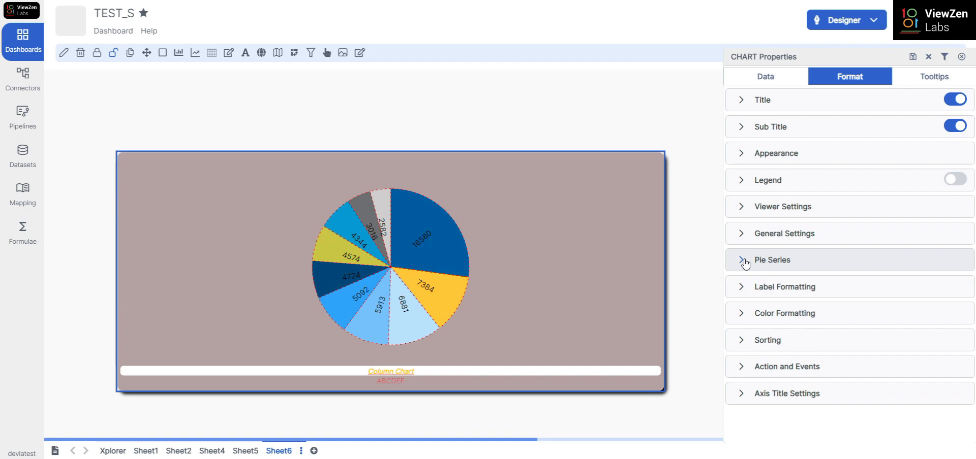
Step: Open the FATALITIES (count) measure's options in the Pie Series settings
click(742, 261)
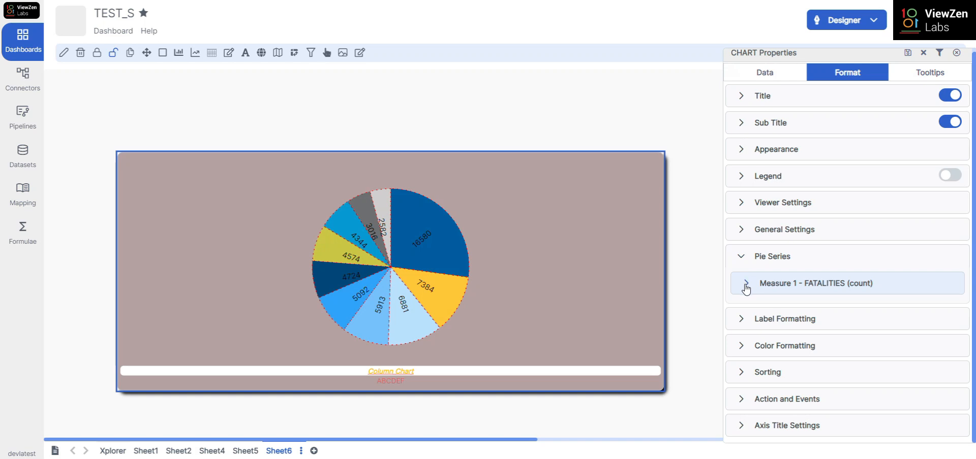
click(746, 286)
scroll(746, 290, down, 1)
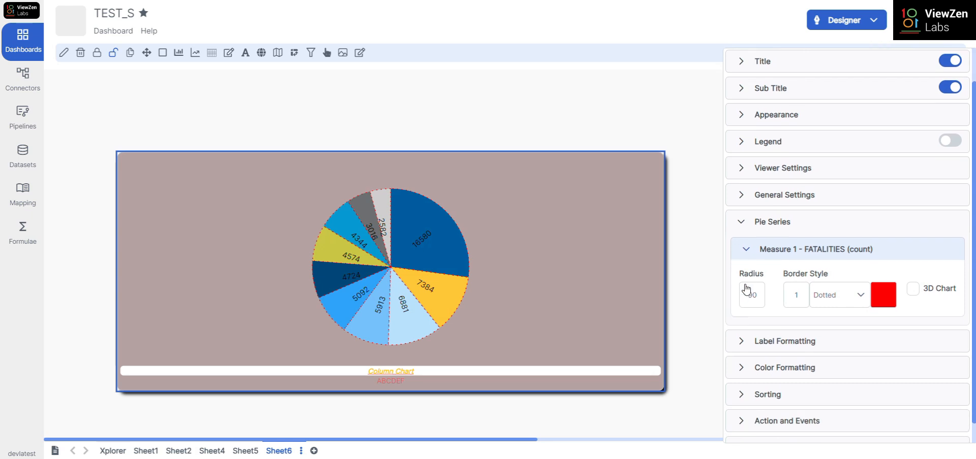
click(757, 285)
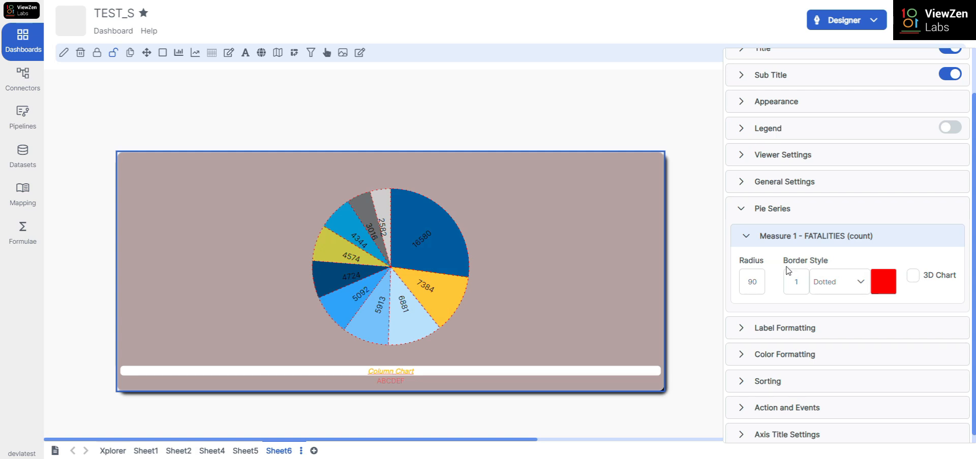
Step: Try an outer radius of 50 for the pie series and restore it to 90
click(751, 281)
key(BackSpace)
text(5)
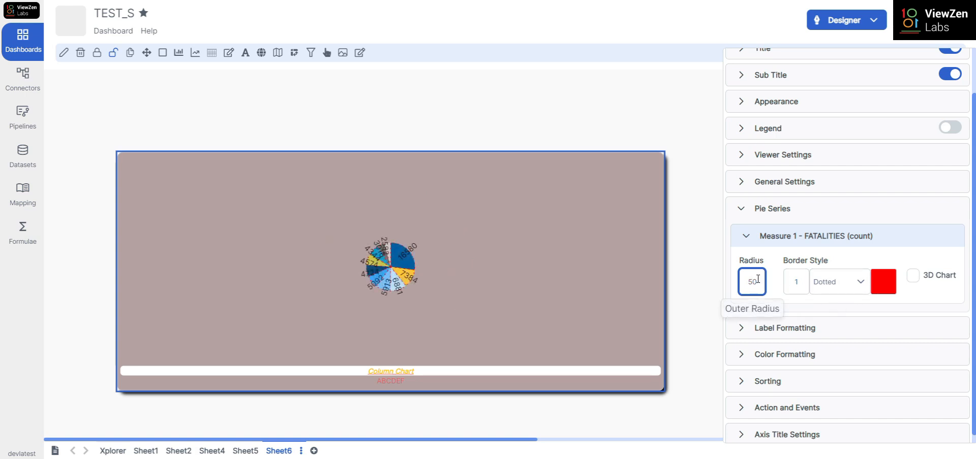
key(BackSpace)
text(9)
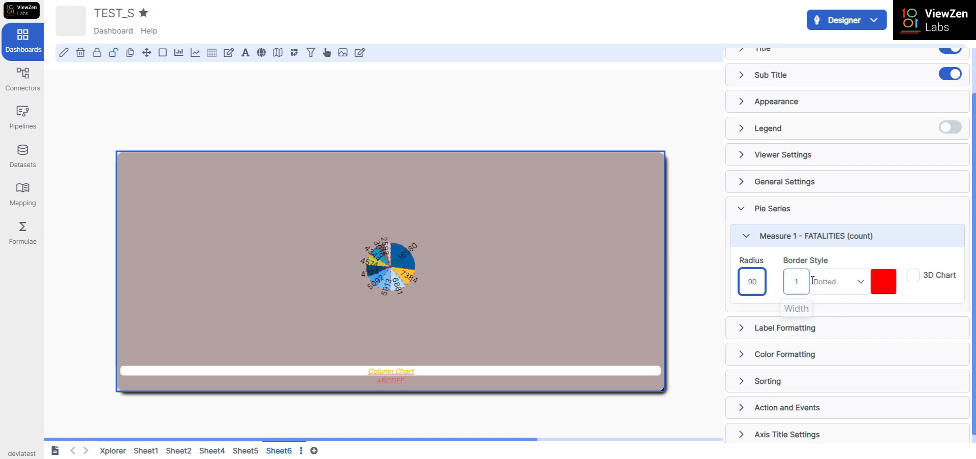
Step: Set the pie series' border style to Dashed
click(858, 288)
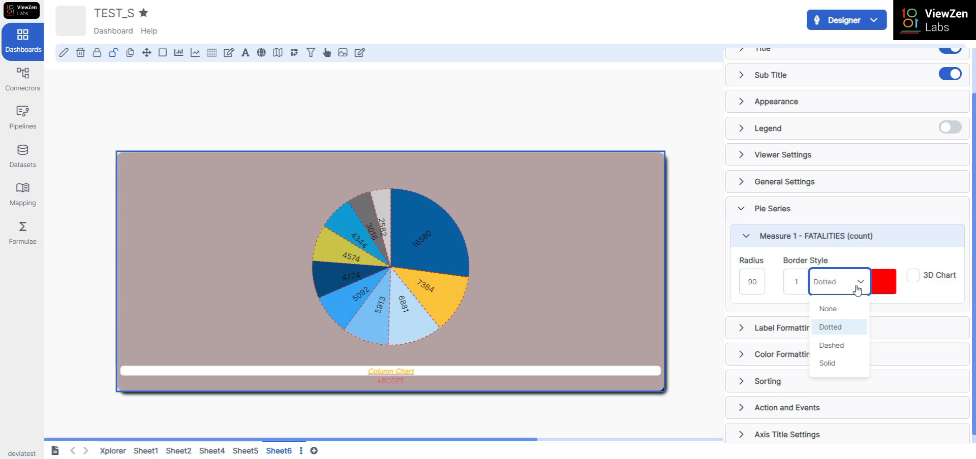
click(848, 345)
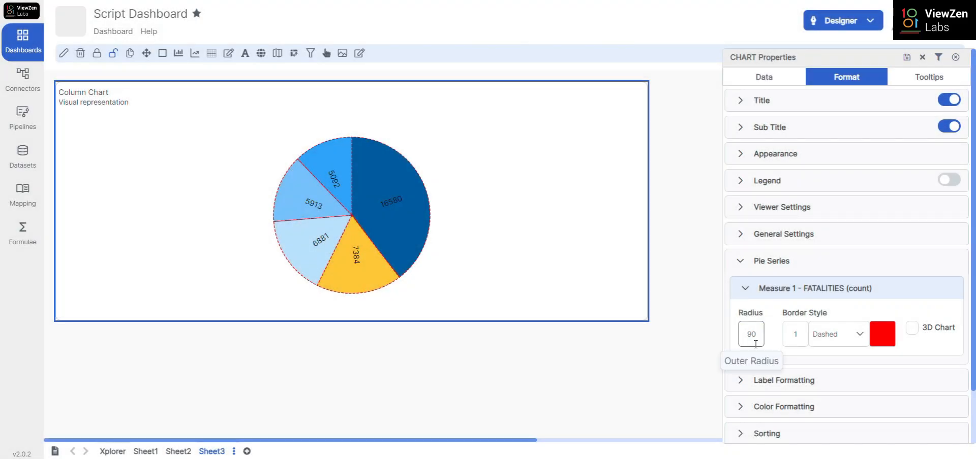
click(798, 338)
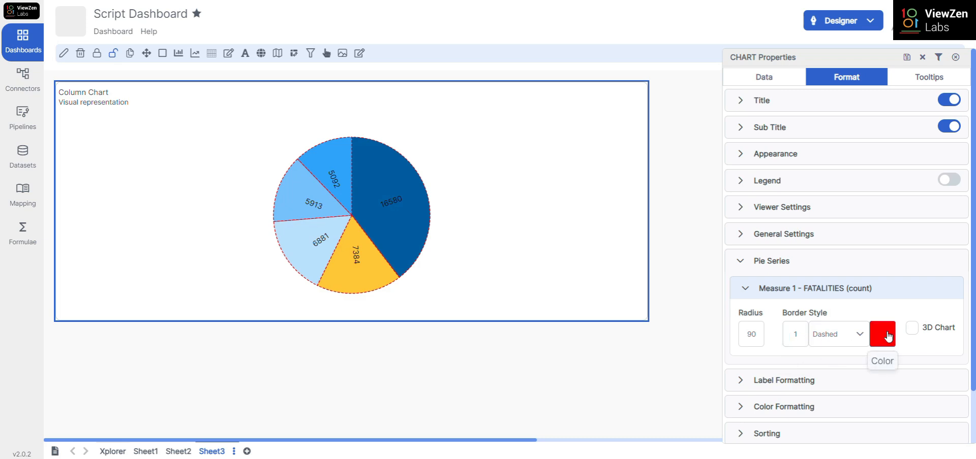
click(863, 335)
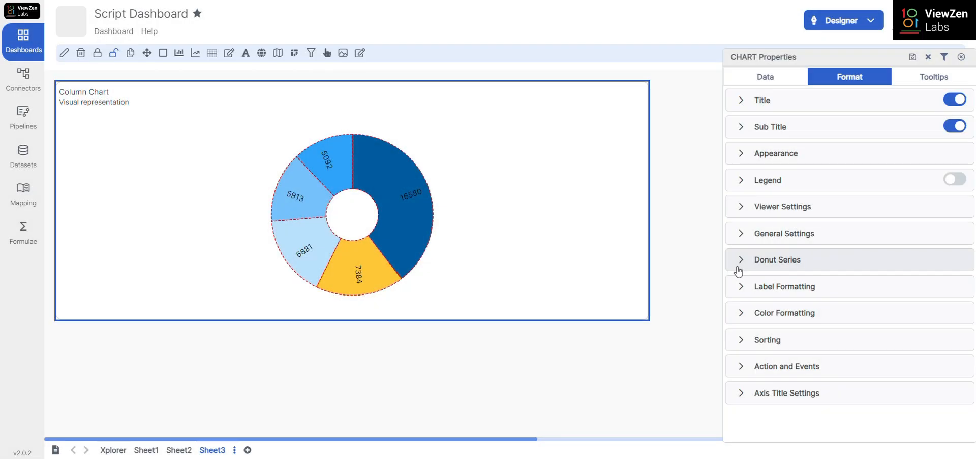
Step: Give the FATALITIES (count) measure in the Donut Series settings a border width of 5
click(738, 268)
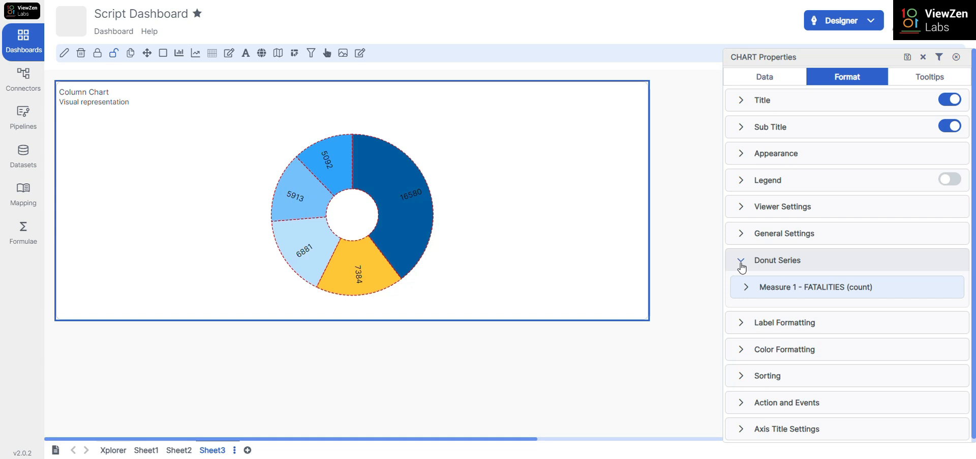
click(746, 290)
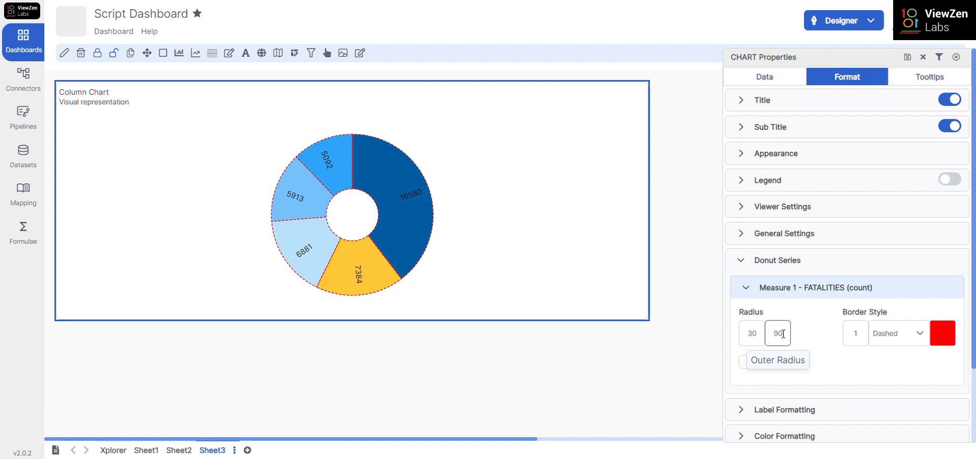
drag(782, 334, 772, 334)
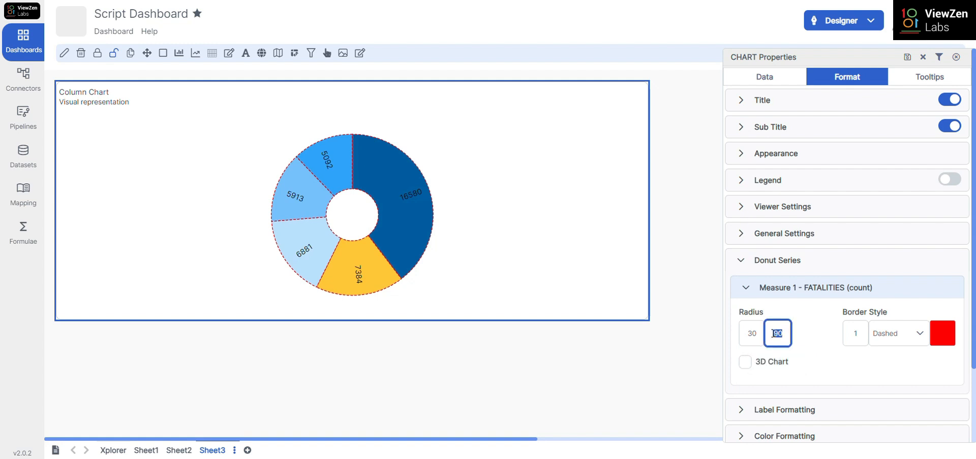
click(773, 334)
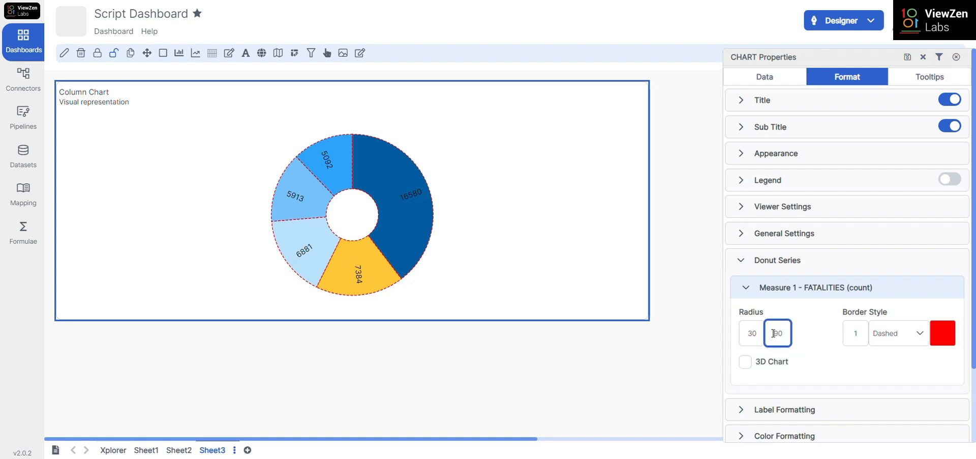
click(857, 336)
text(10)
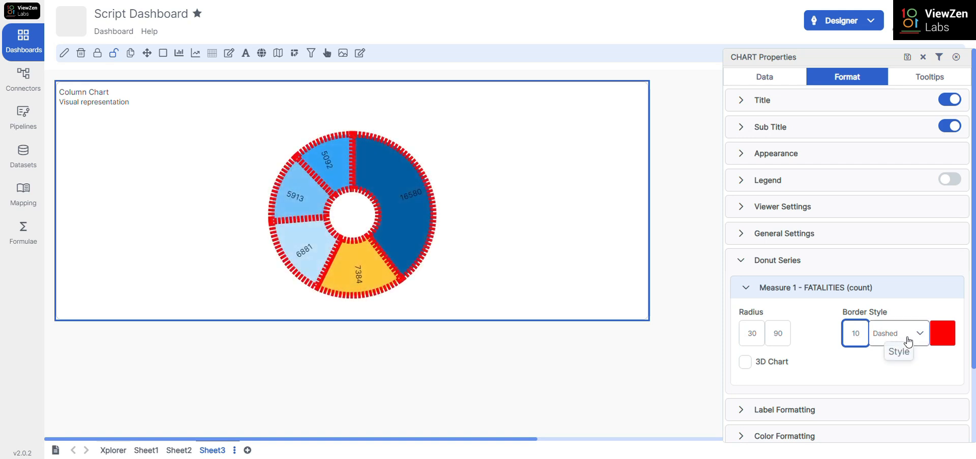
key(BackSpace)
key(BackSpace)
text(54)
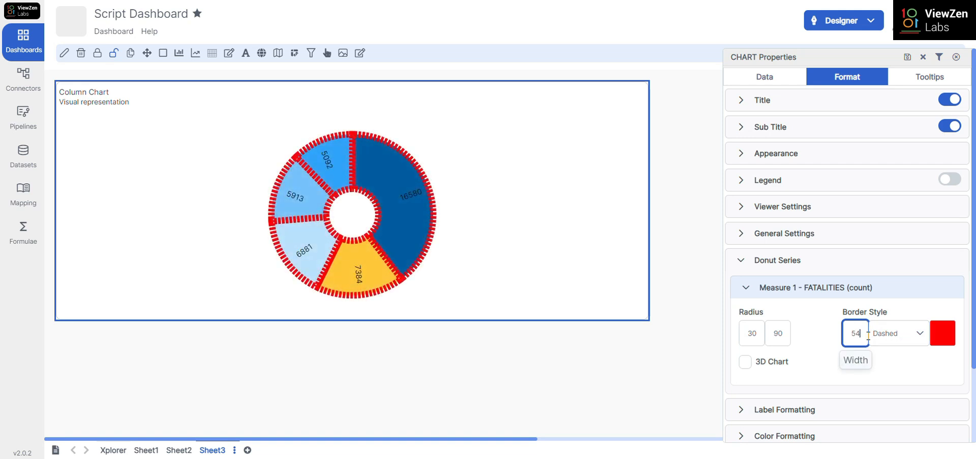
key(BackSpace)
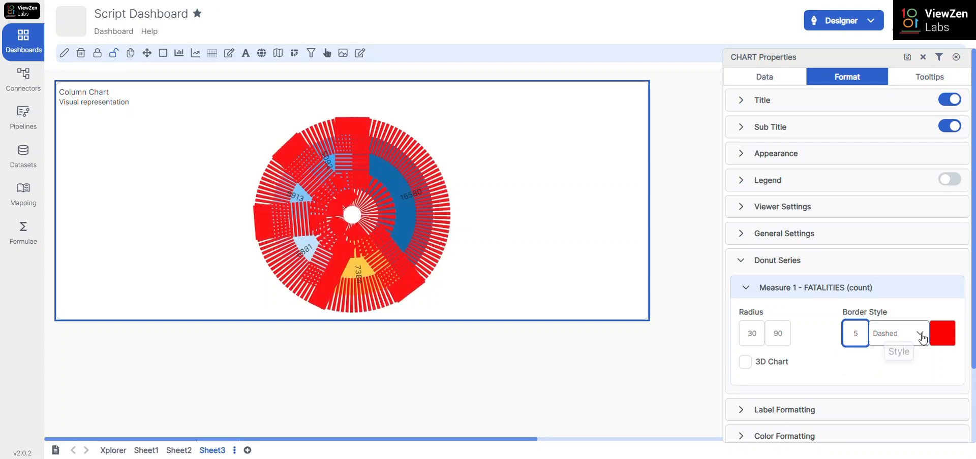
Step: Set the donut series' border style to Dotted and pick a muted pink border colour
click(922, 337)
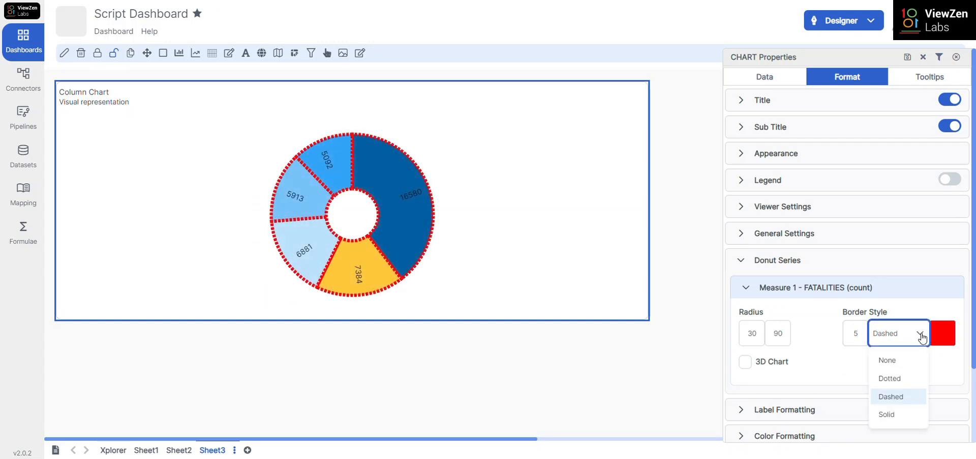
click(900, 388)
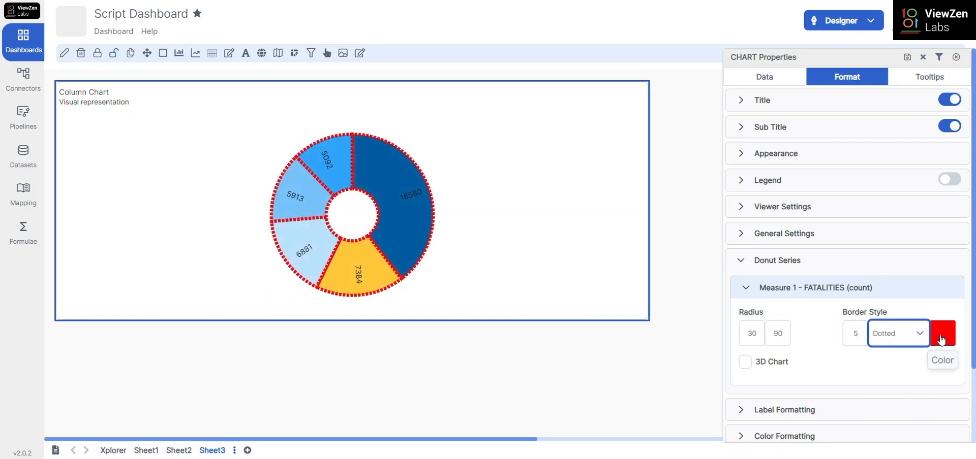
click(941, 339)
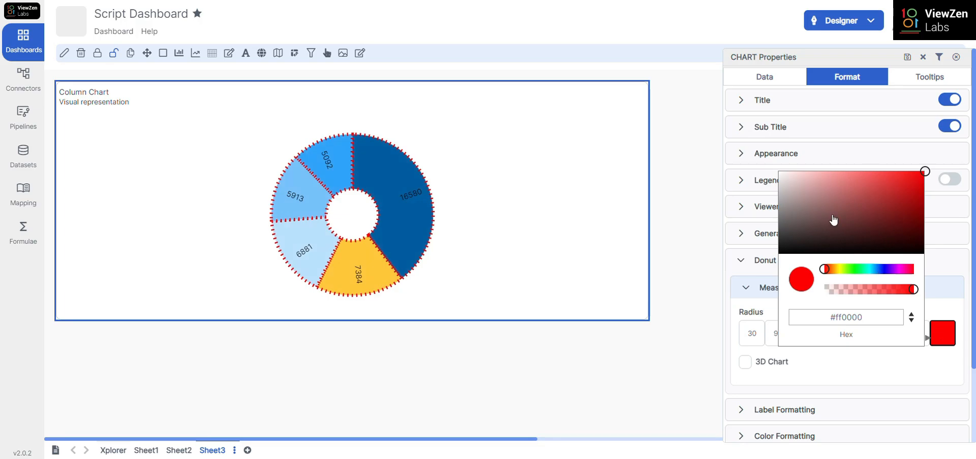
click(815, 188)
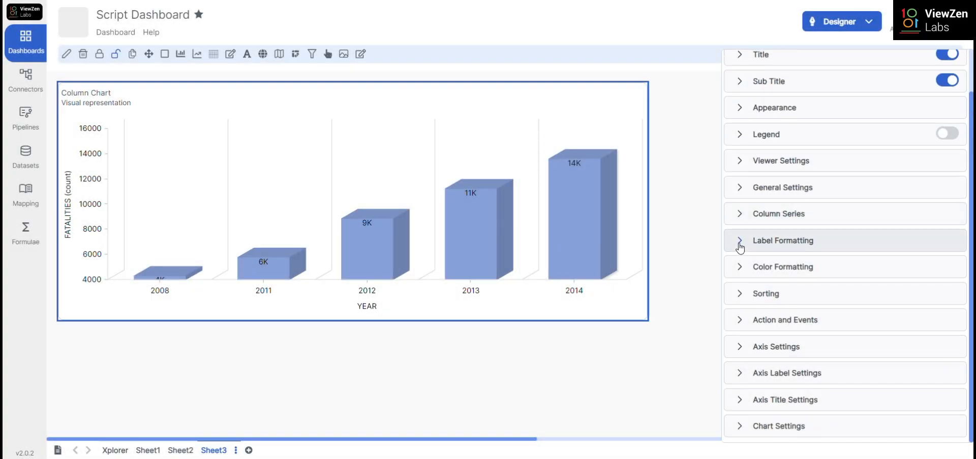
Step: Set the column chart's label position to Center for the FATALITIES (count) measure in Label Formatting
click(741, 245)
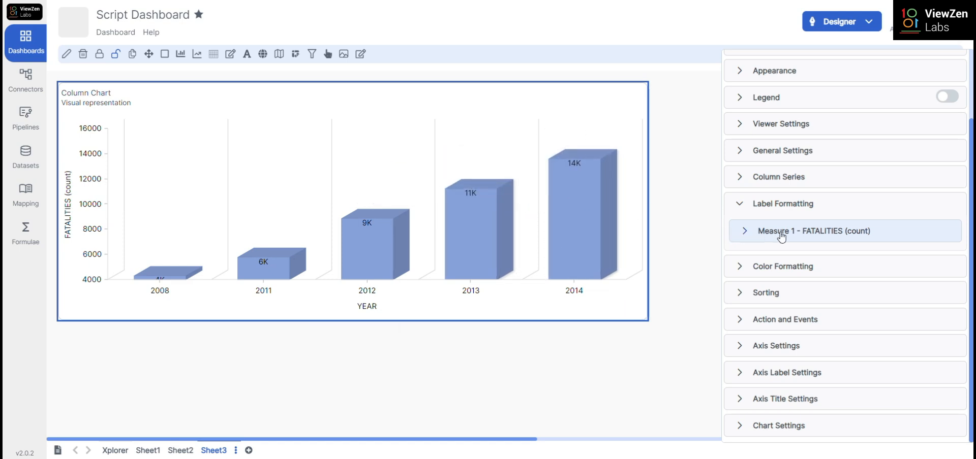
click(874, 233)
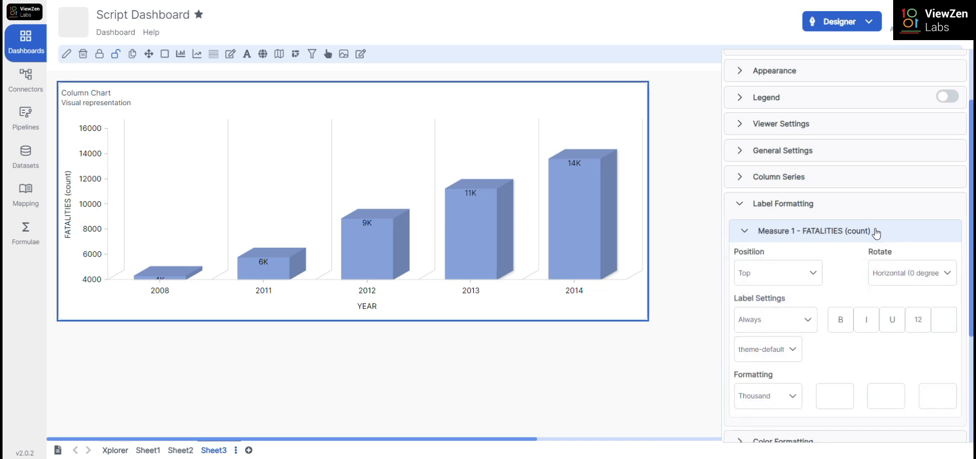
click(813, 277)
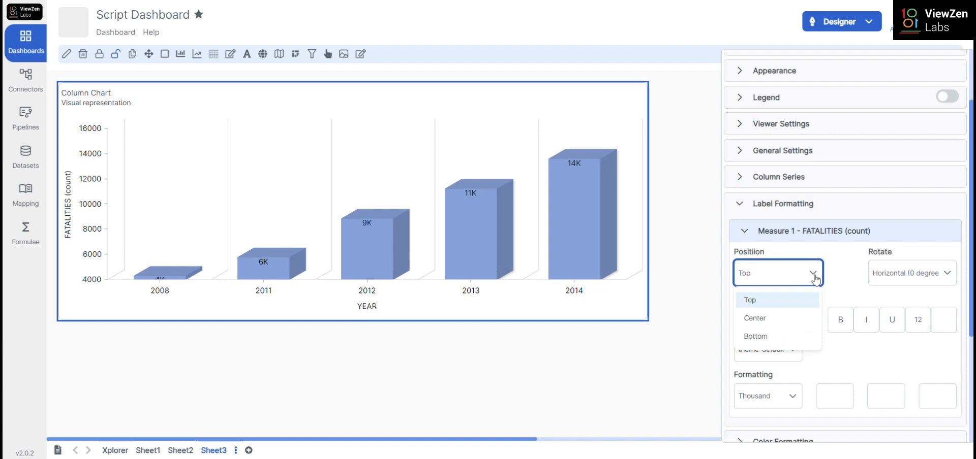
click(779, 319)
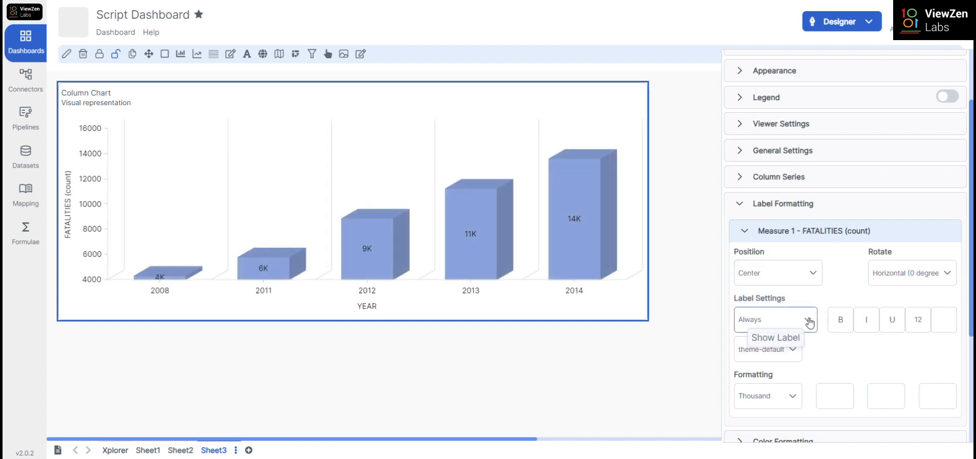
Step: Try the Never option for showing the column labels and set it back to Always
click(809, 322)
click(791, 367)
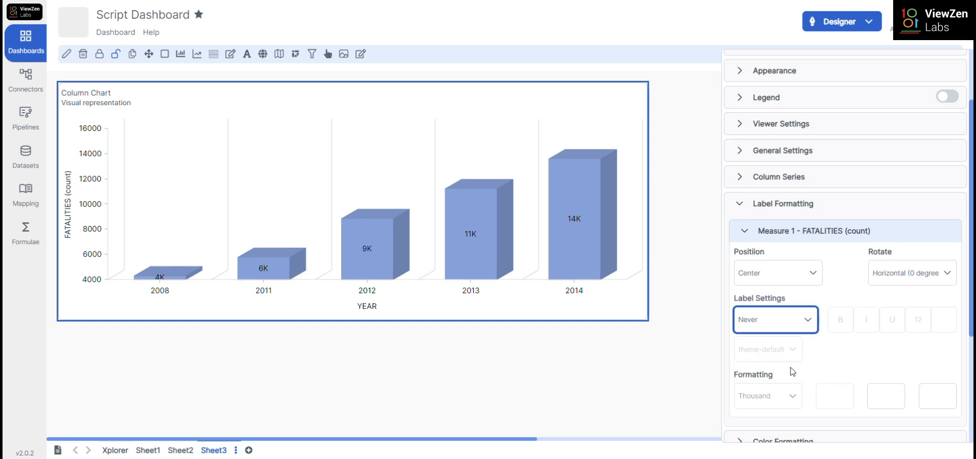
click(802, 330)
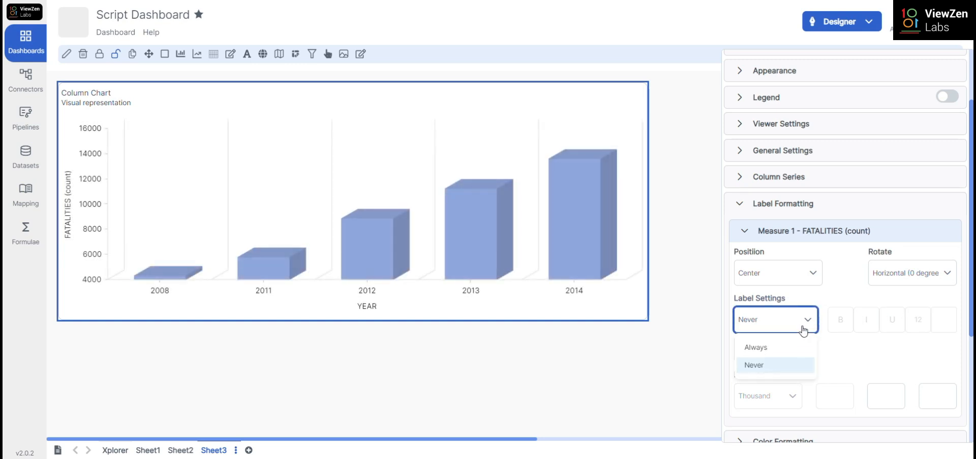
click(790, 348)
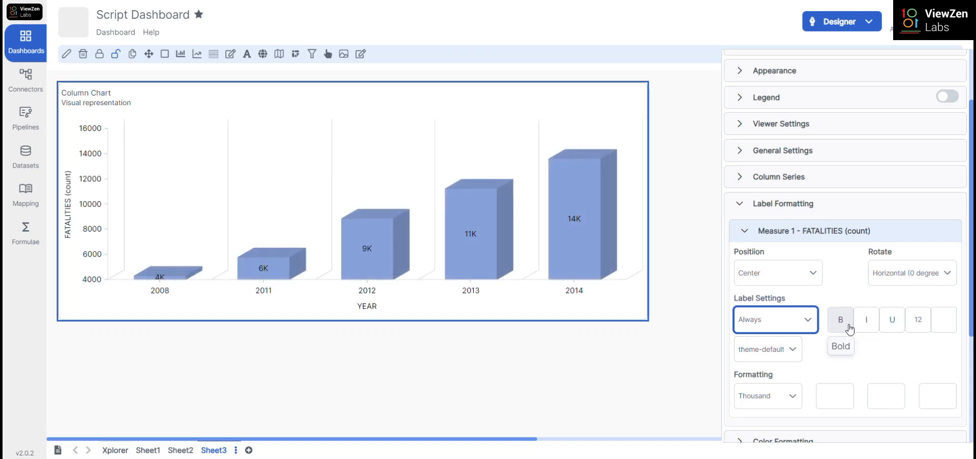
Step: Format the FATALITIES (count) labels as bold, italic, underlined and dark red, with Indian NS (with suffix) number formatting
click(852, 330)
click(866, 330)
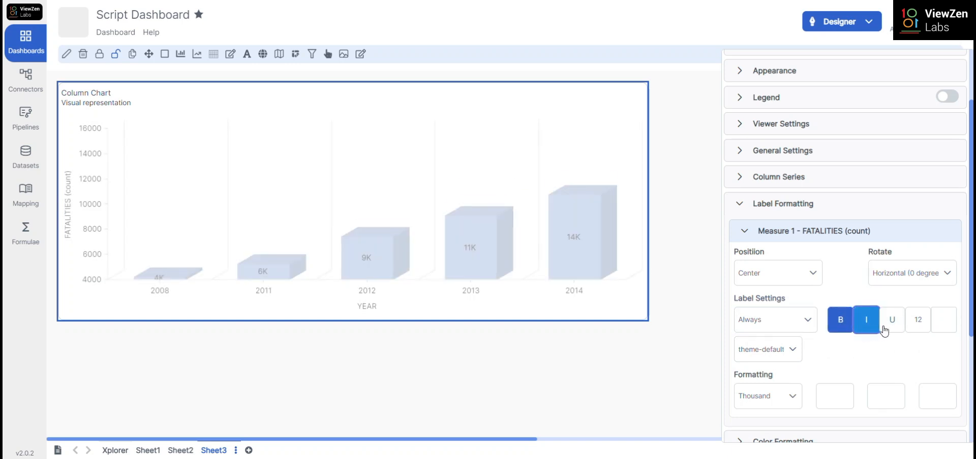
click(892, 330)
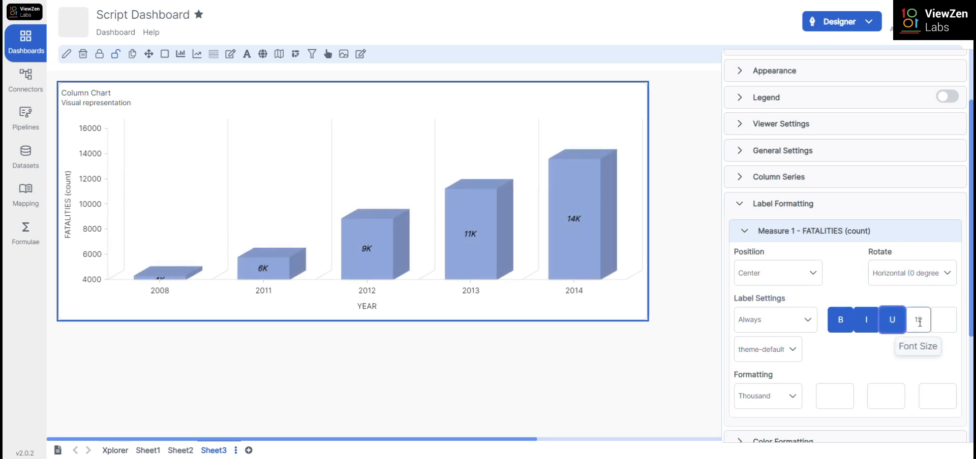
click(940, 328)
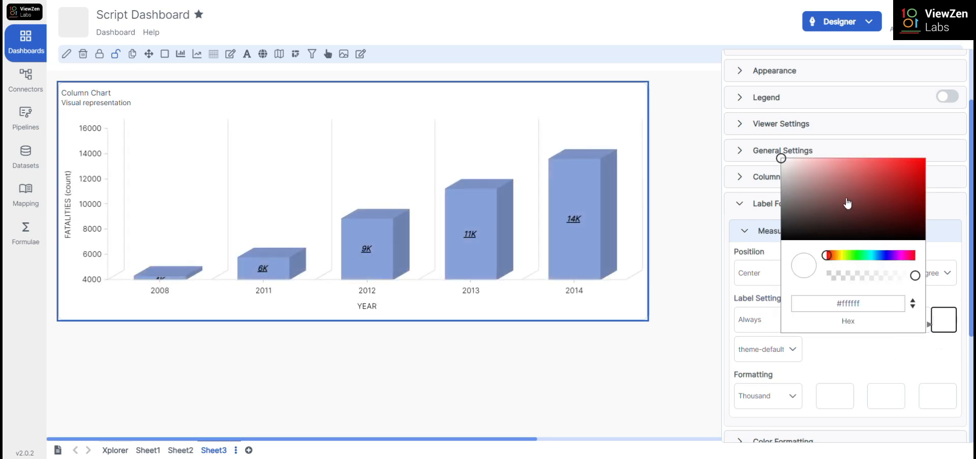
click(870, 187)
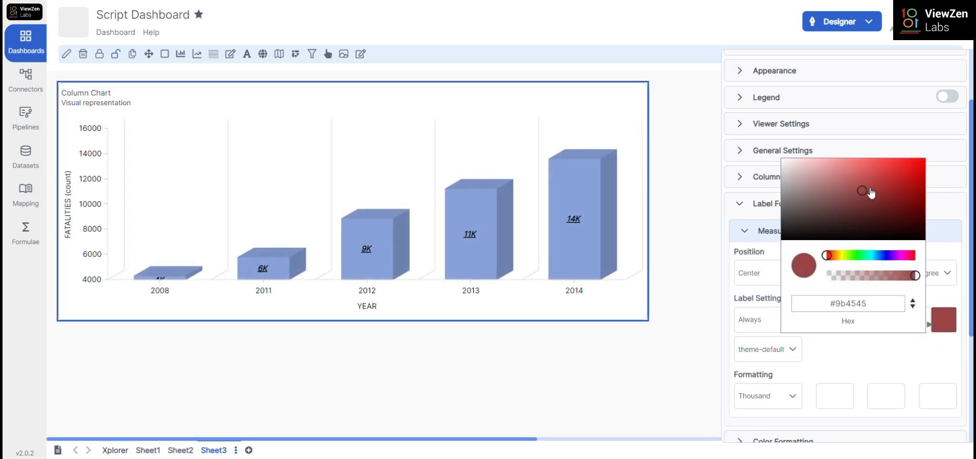
click(857, 355)
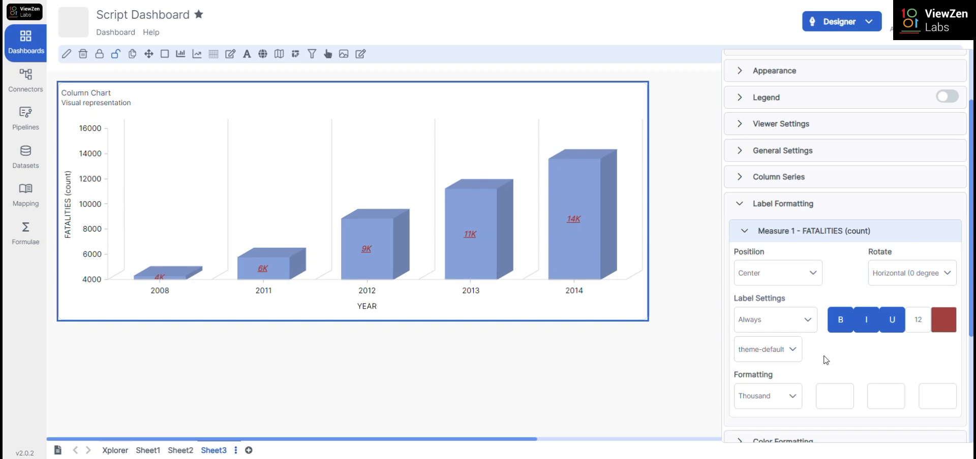
click(794, 401)
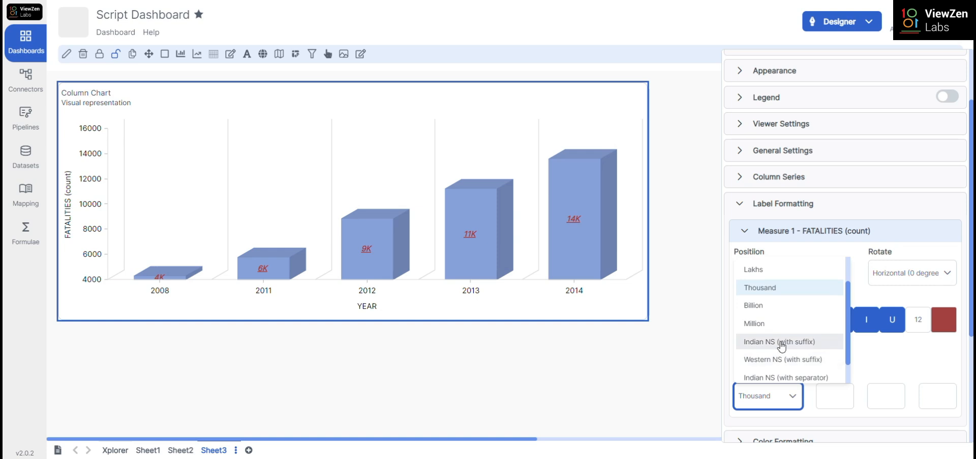
click(780, 342)
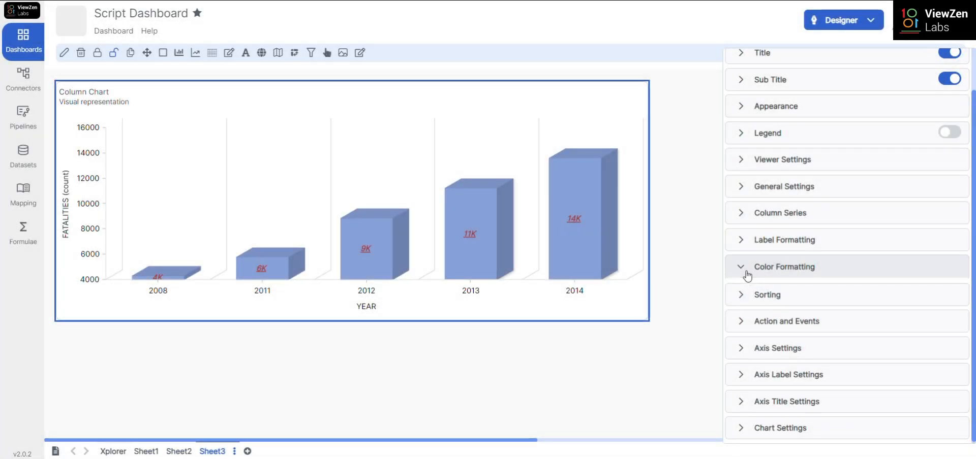
Step: Open the Color Formatting of the FATALITIES (count) measure and examine the available color schemes
click(746, 270)
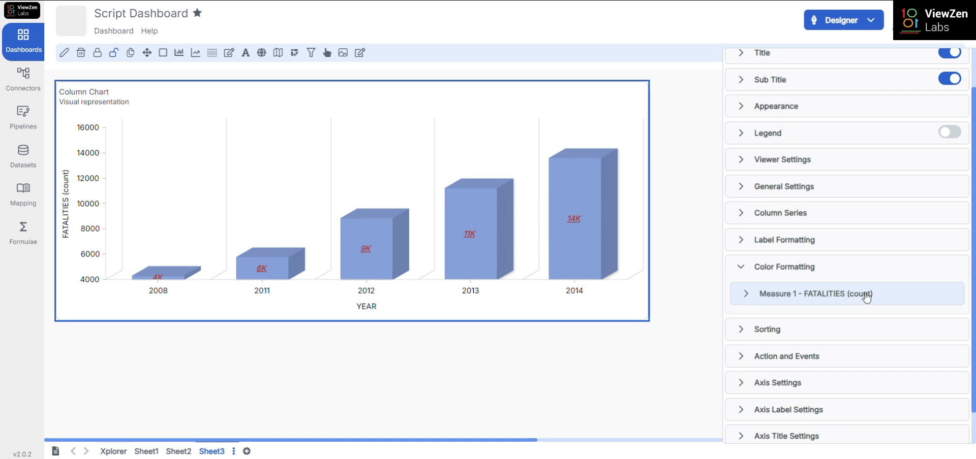
click(746, 296)
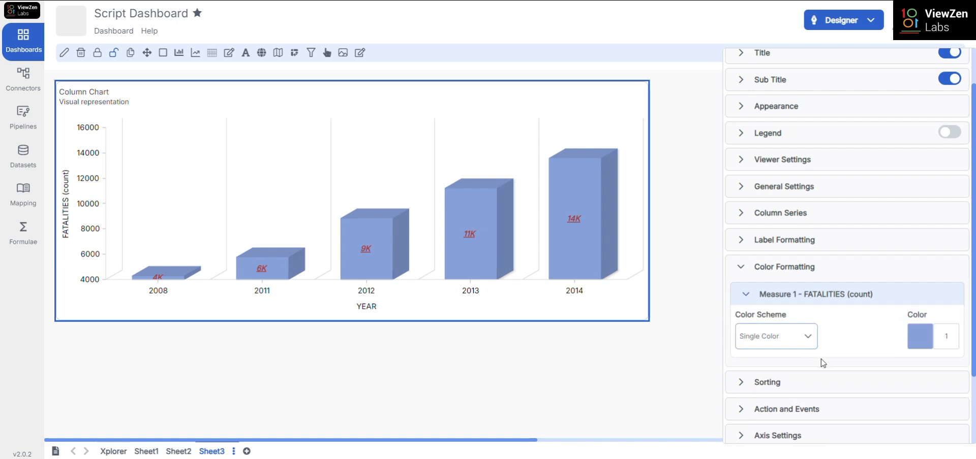
click(809, 342)
click(810, 342)
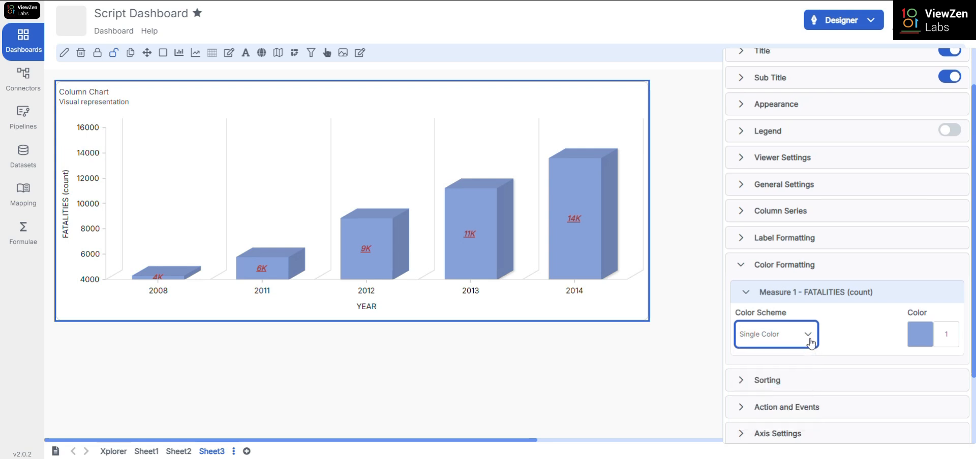
scroll(810, 342, down, 1)
click(811, 330)
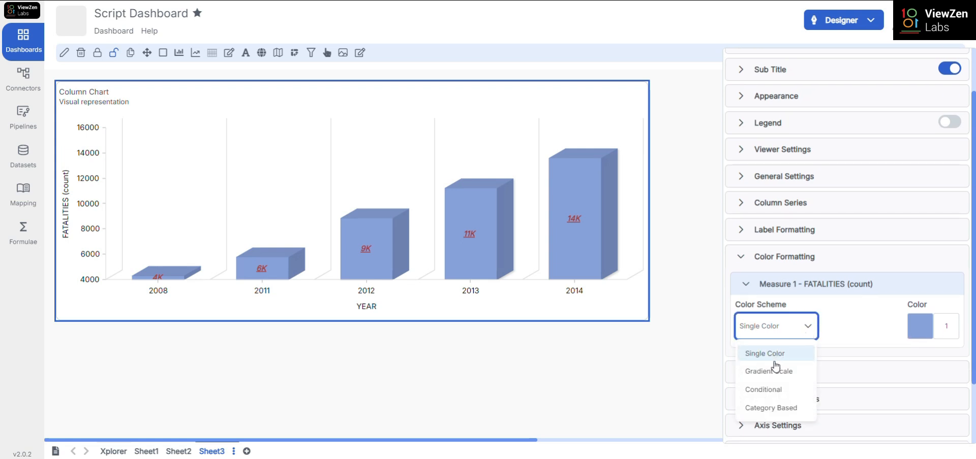
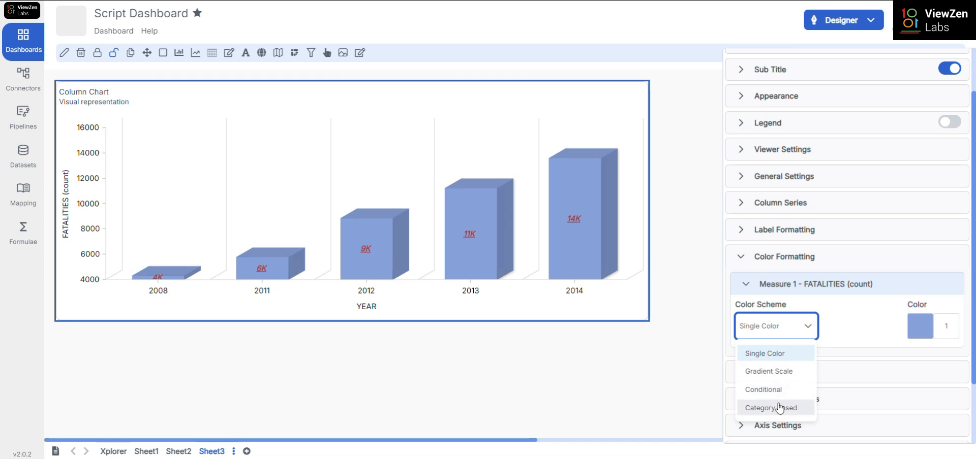
click(844, 342)
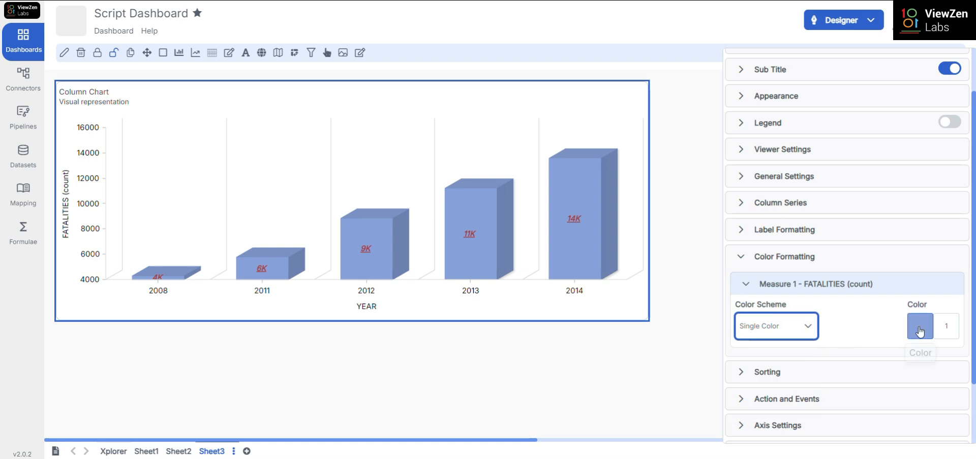
Step: Set the columns' single color to the medium blue #6b8cdb
click(920, 327)
click(831, 190)
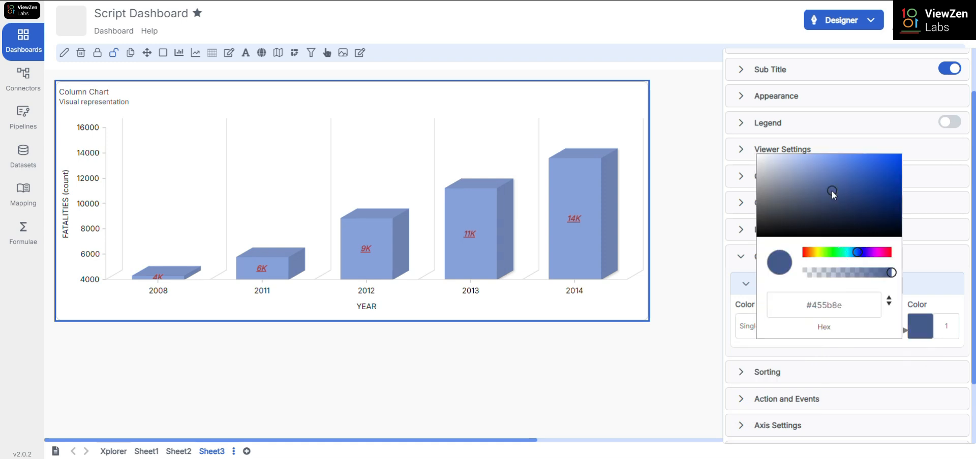
click(831, 166)
click(829, 273)
click(839, 347)
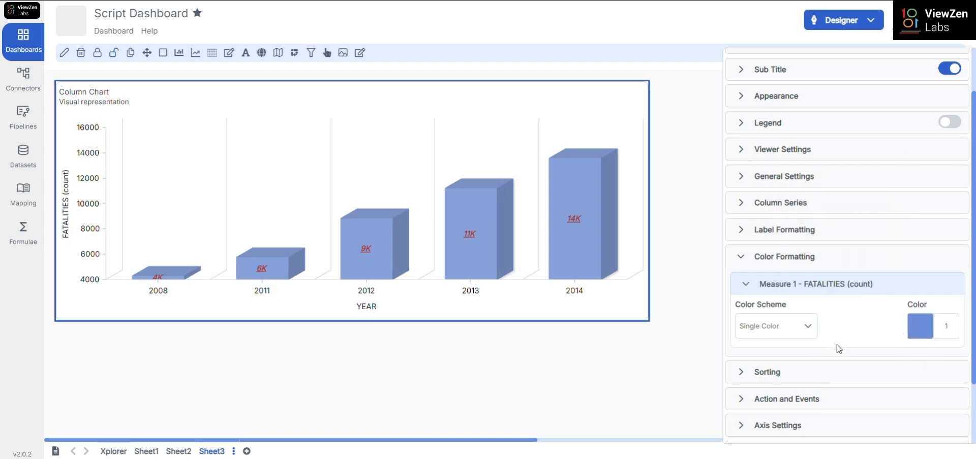
Step: Try the Gradient Scale color scheme on the columns with a light pink minimum color, #cf9e9e
click(806, 327)
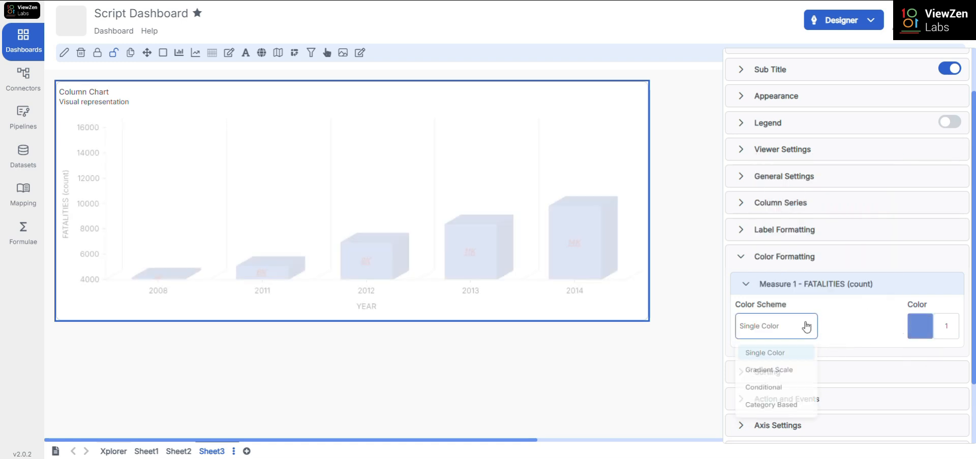
click(770, 371)
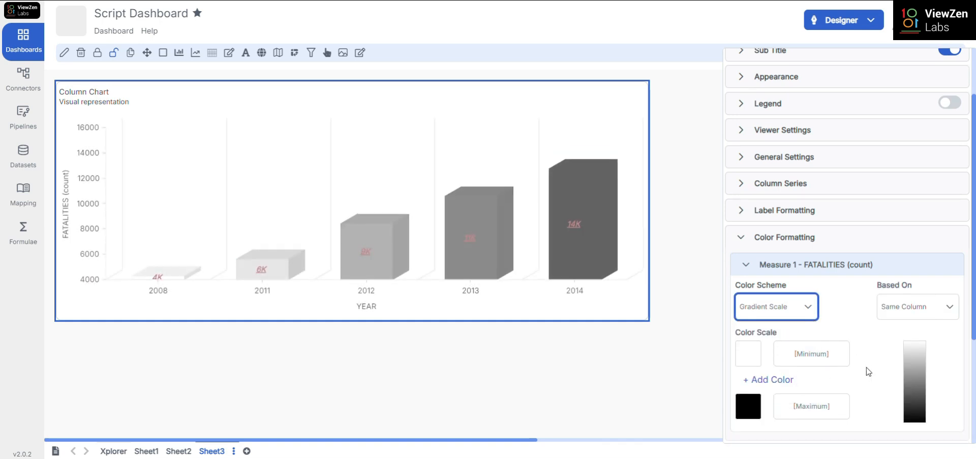
scroll(865, 371, down, 1)
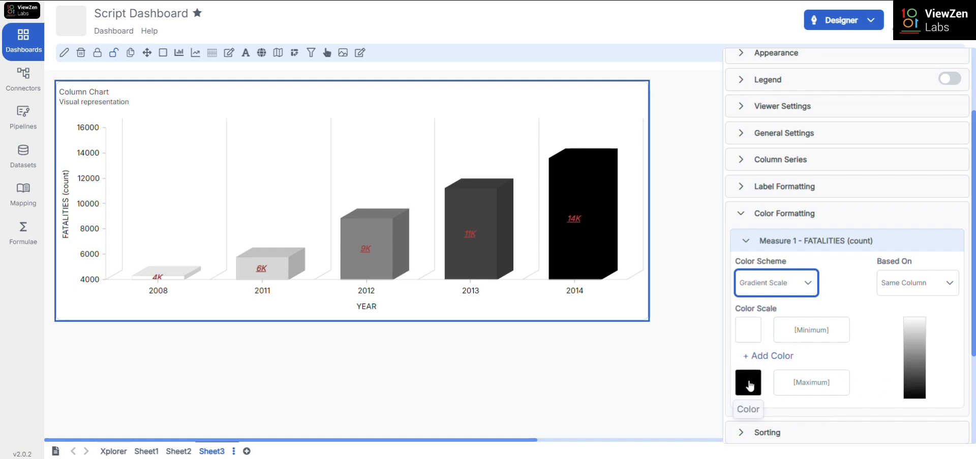
click(747, 330)
click(803, 199)
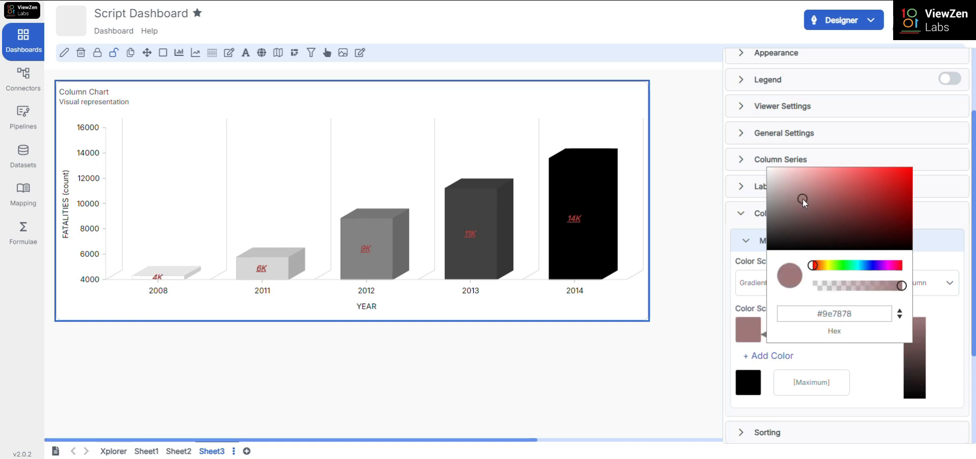
drag(802, 199, 802, 184)
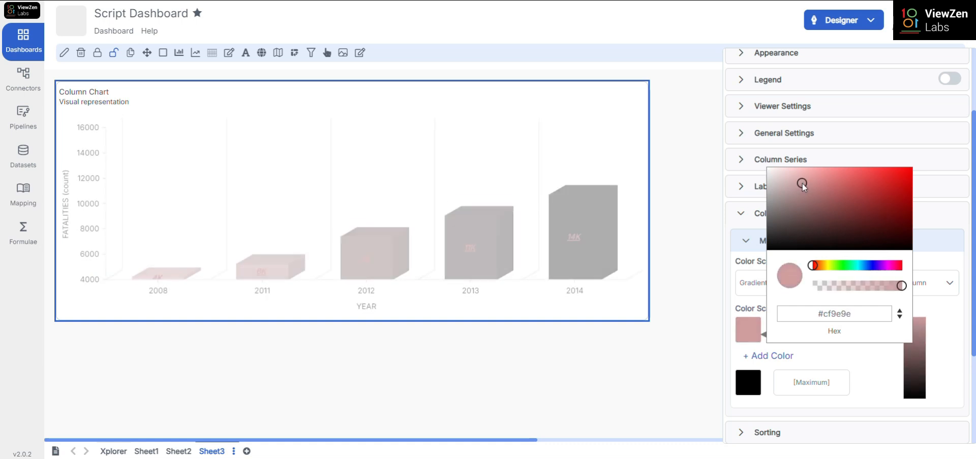
click(866, 367)
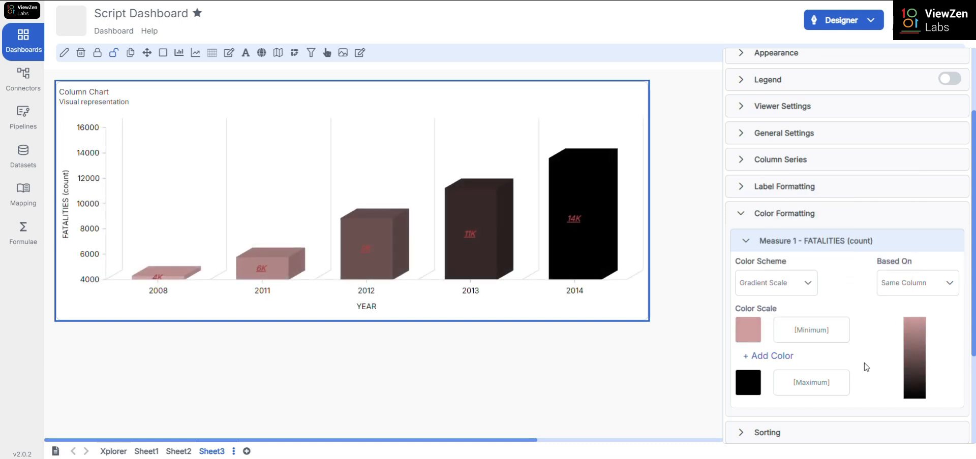
Step: Return the columns to the Single Color scheme and pick the bright blue #4377f4
click(801, 287)
click(783, 312)
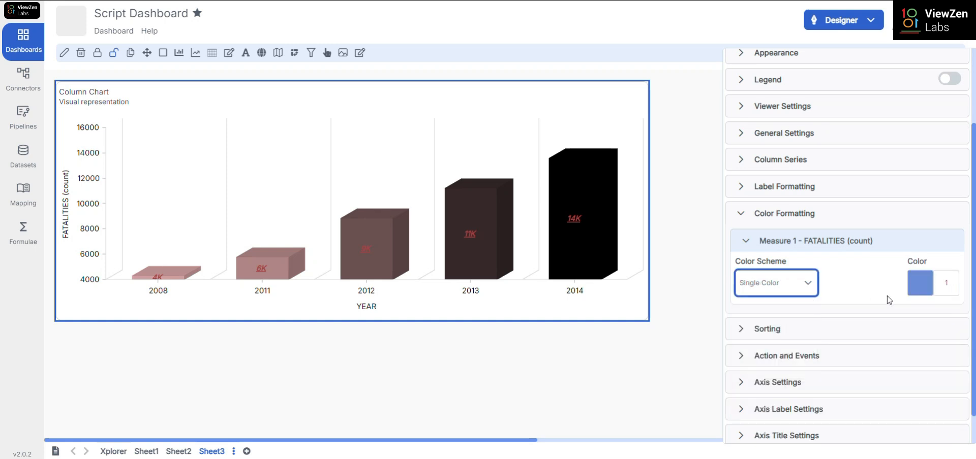
click(924, 291)
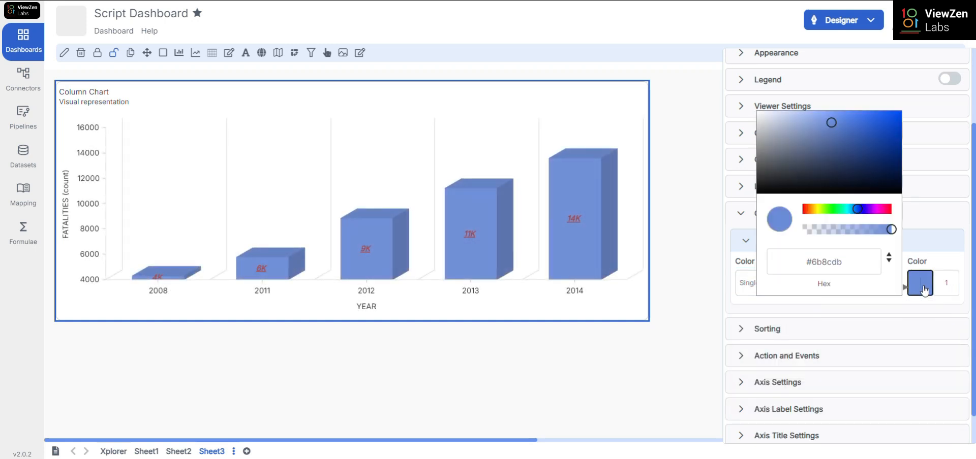
click(839, 149)
click(862, 114)
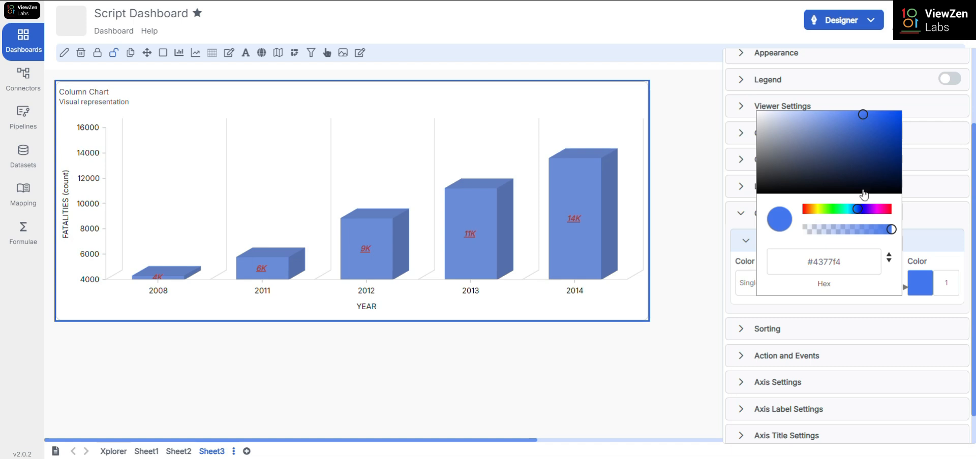
click(858, 307)
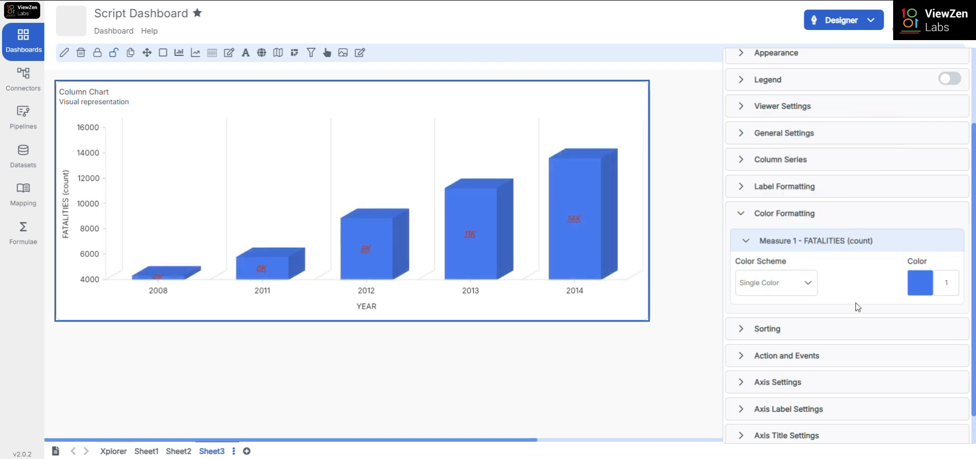
Step: Switch the columns to the Conditional color scheme based on YEAR and add a formatting rule
click(810, 289)
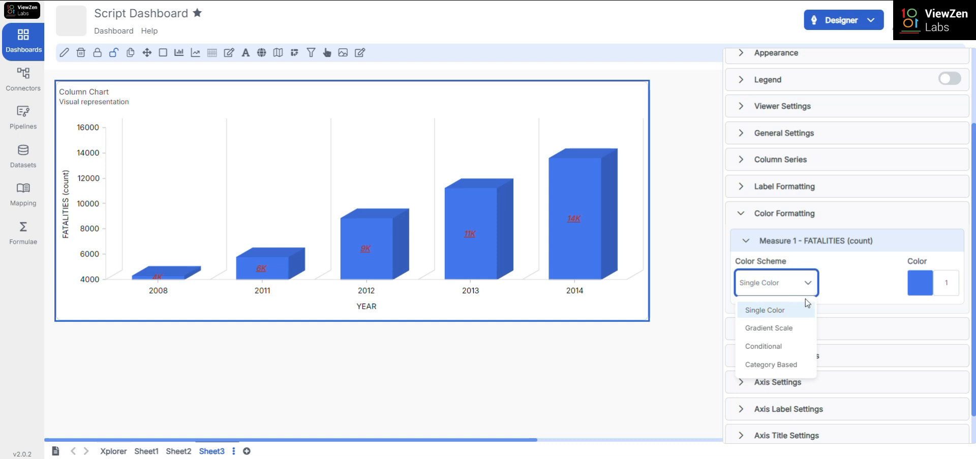
click(787, 349)
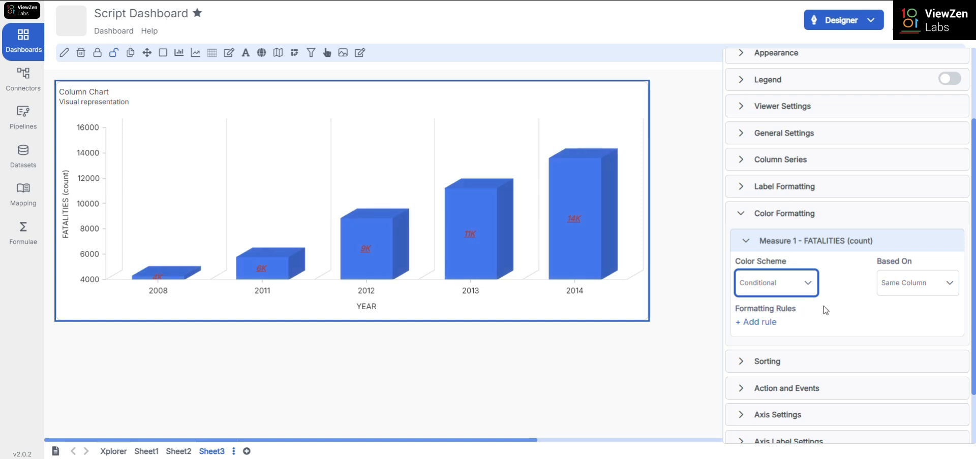
click(893, 290)
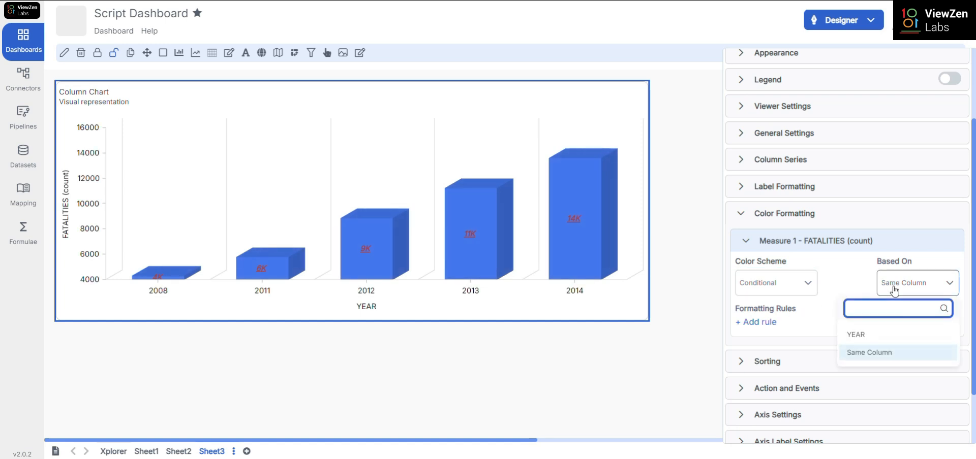
click(880, 339)
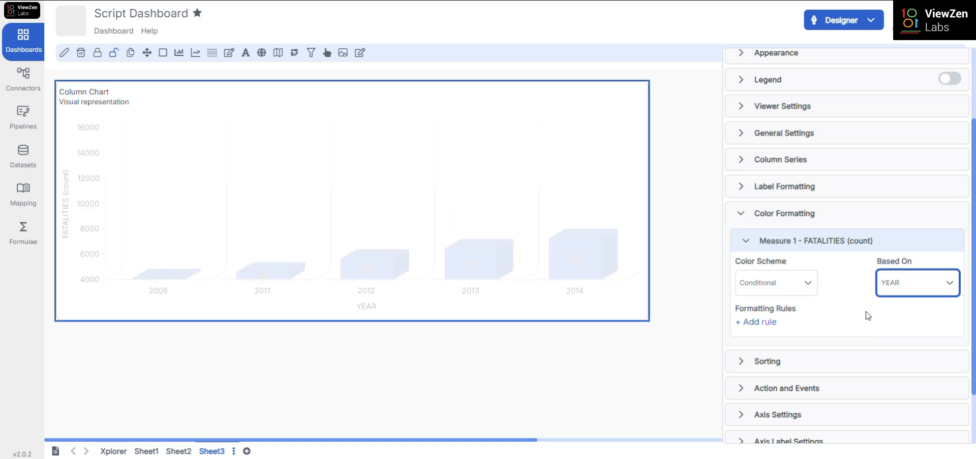
click(760, 323)
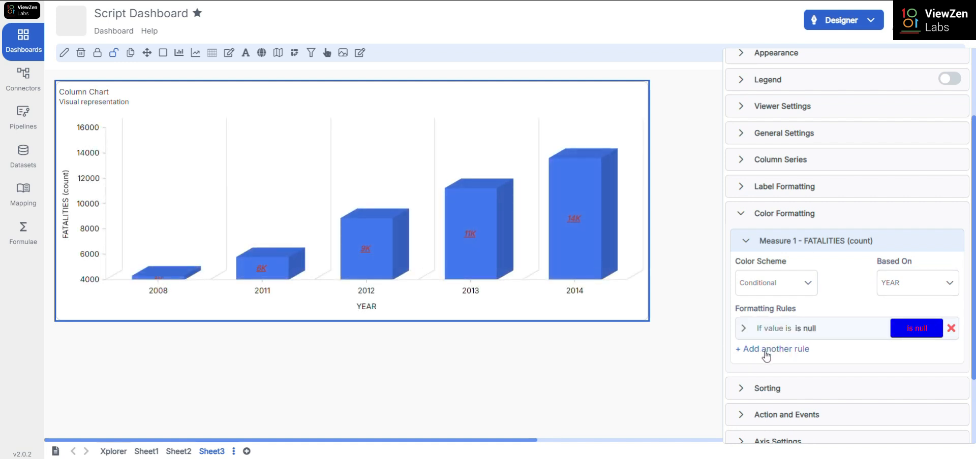
Step: Examine the color scheme options and the condition and style settings of the "is null" formatting rule
click(807, 288)
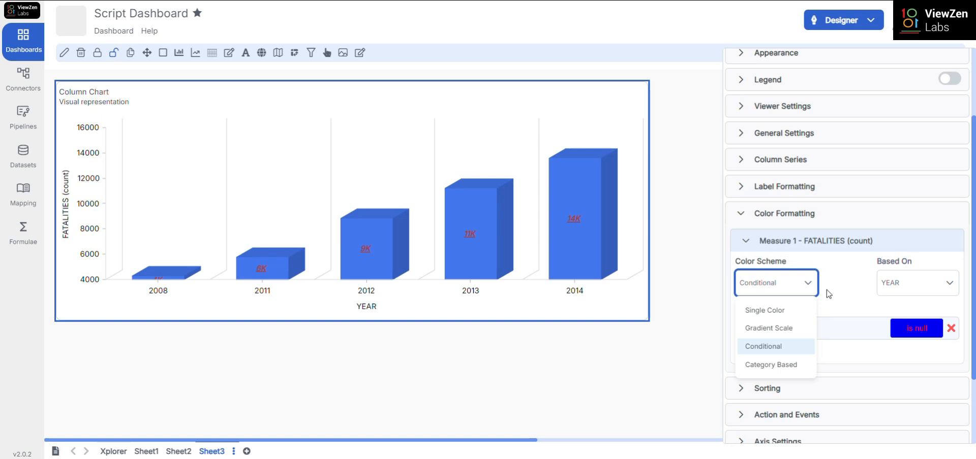
click(828, 294)
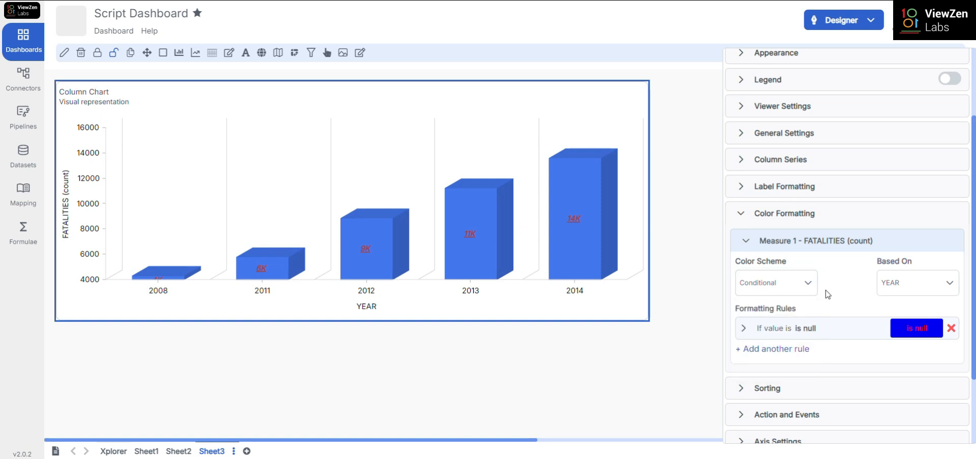
click(745, 332)
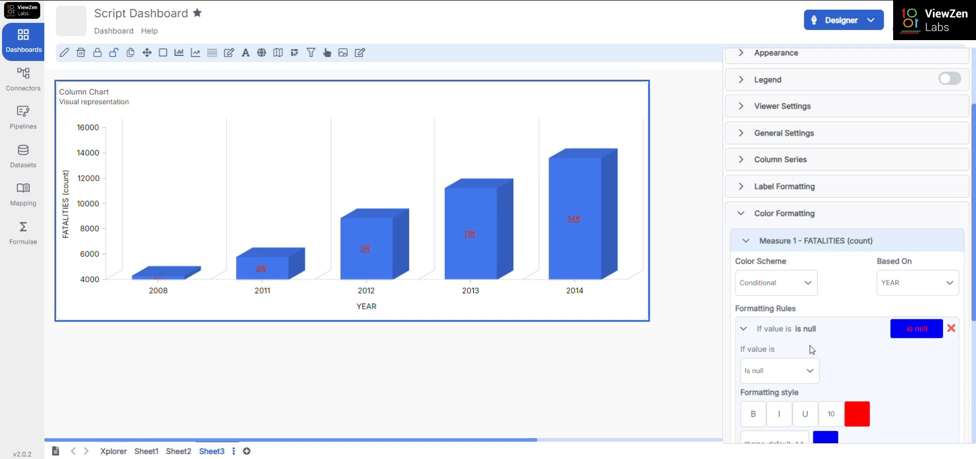
scroll(812, 350, down, 2)
scroll(811, 350, down, 2)
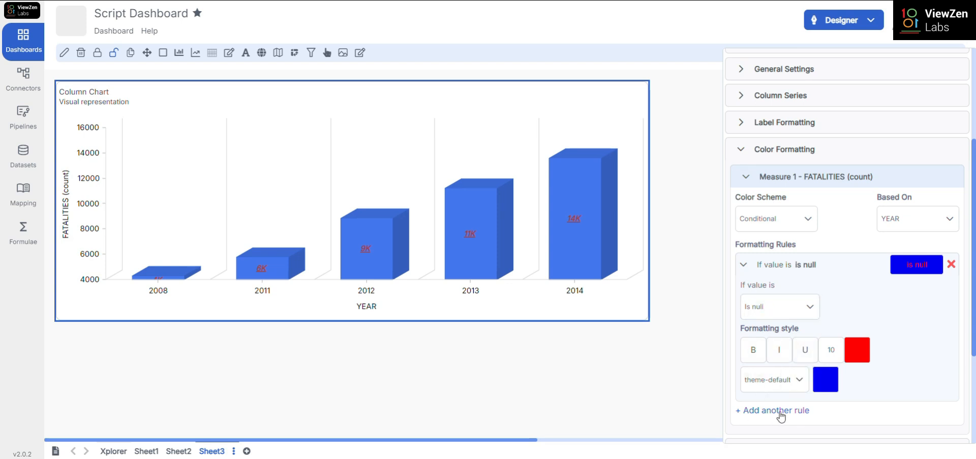
click(743, 265)
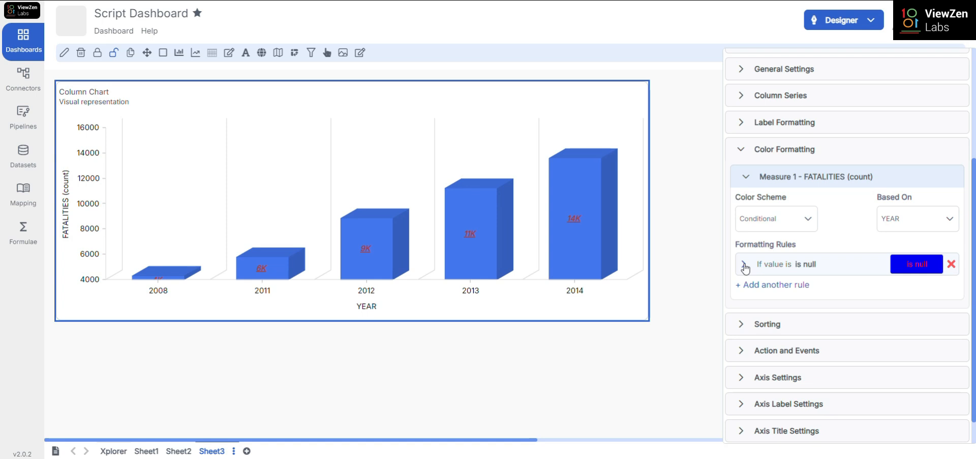
Step: Switch the columns to the Category Based color scheme and open the choice of themes
click(810, 224)
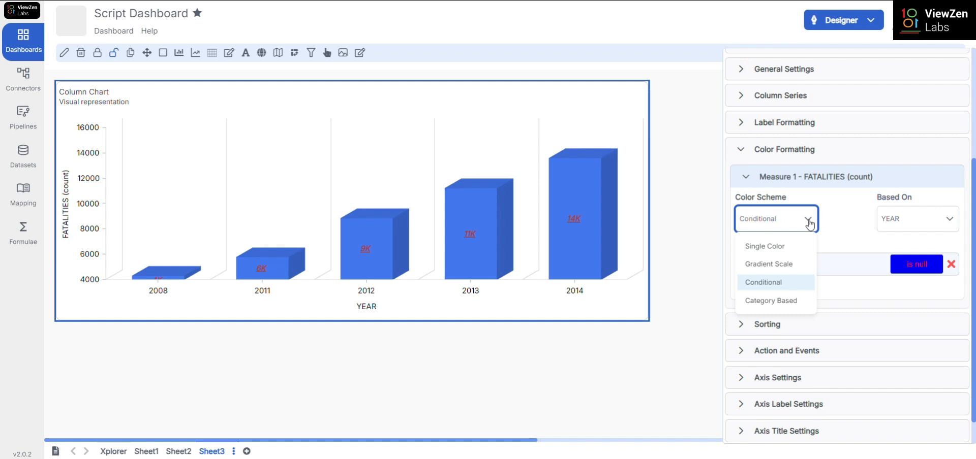
click(778, 302)
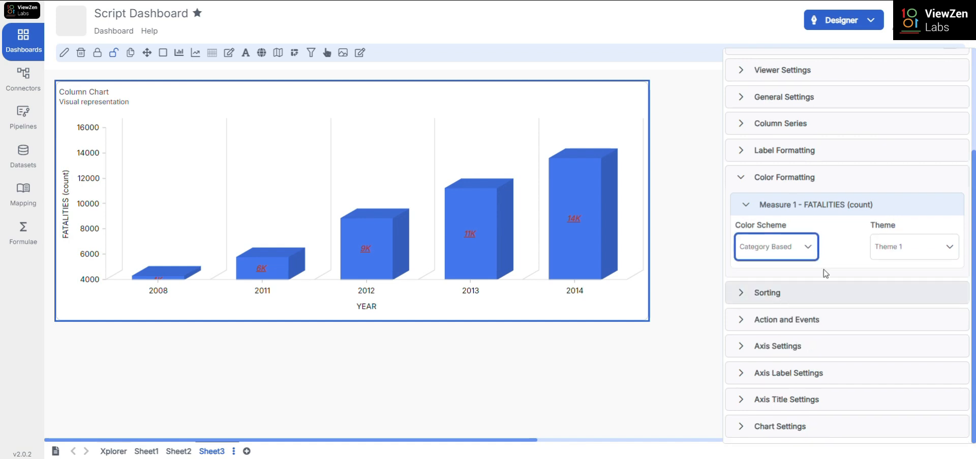
click(900, 252)
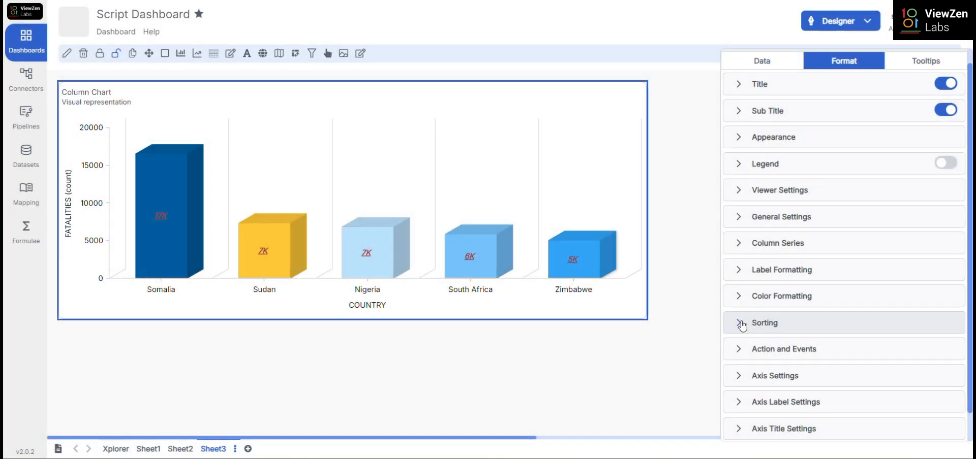
Step: Replace FATALITIES (count) with COUNTRY as the sort field of the column chart
click(742, 326)
scroll(742, 326, down, 3)
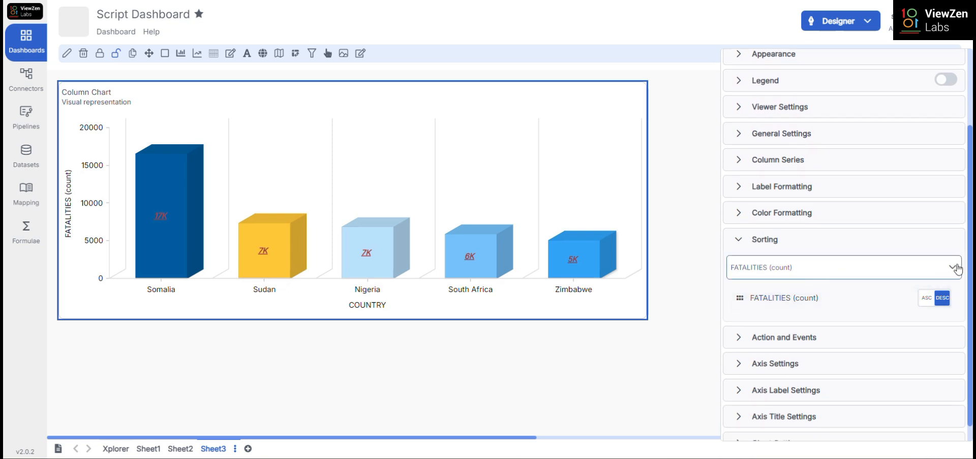
click(957, 269)
click(741, 320)
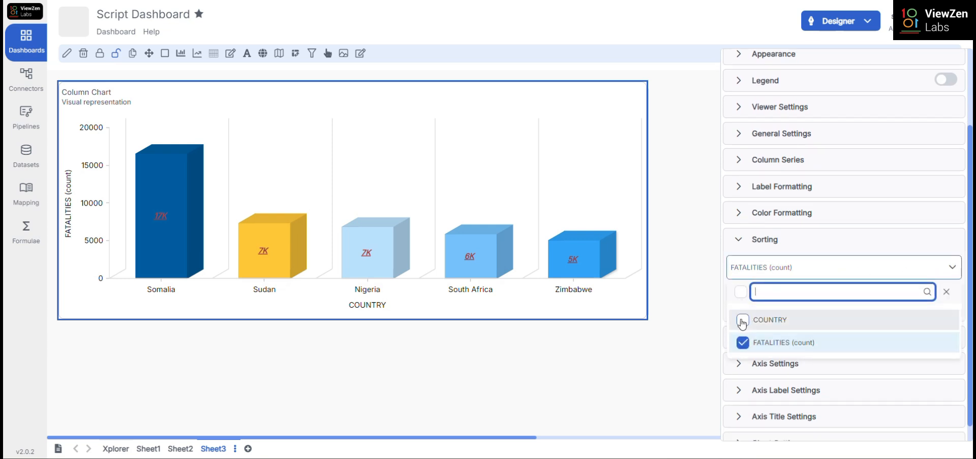
click(742, 344)
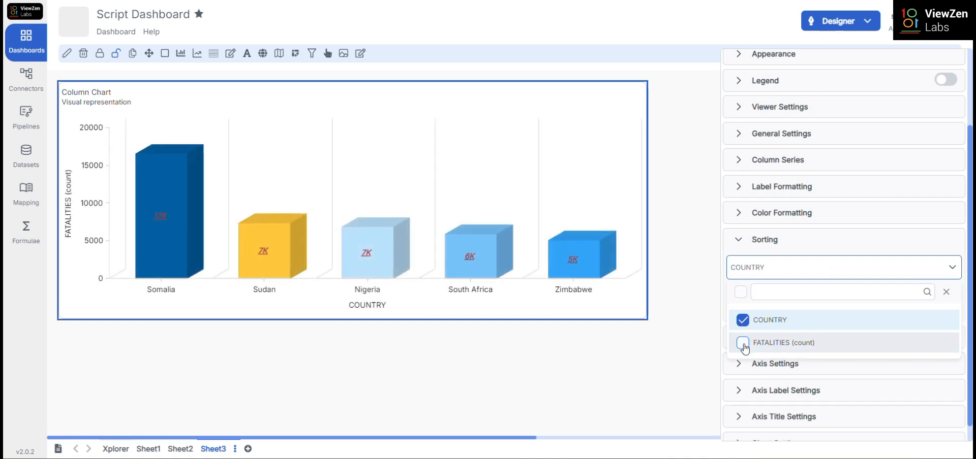
click(743, 321)
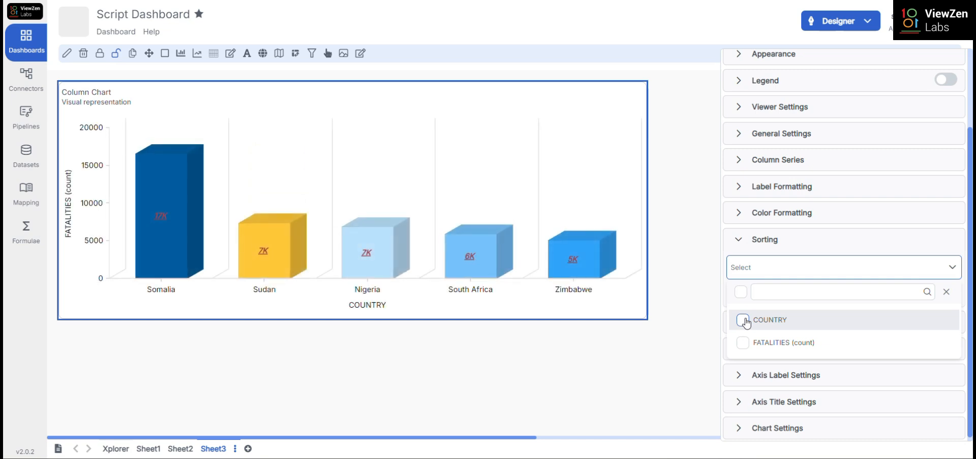
click(743, 321)
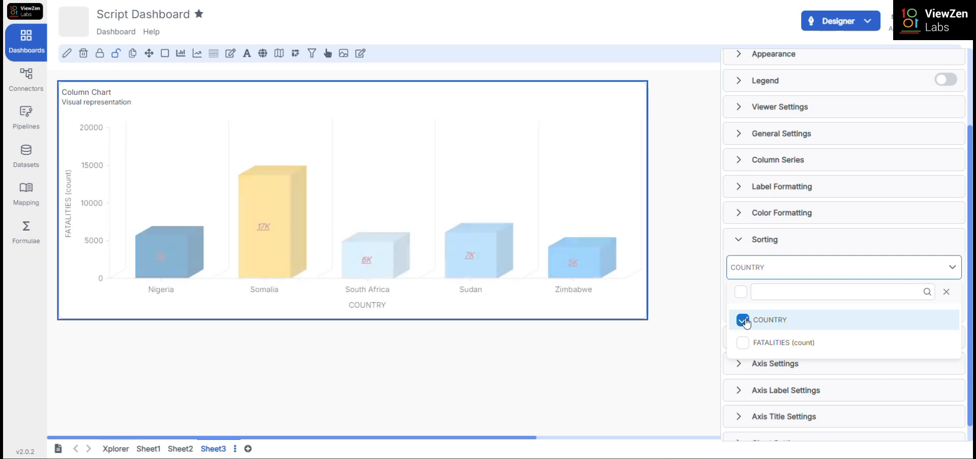
Step: Add FATALITIES (count) as a second sort field and set its order to ascending
click(743, 345)
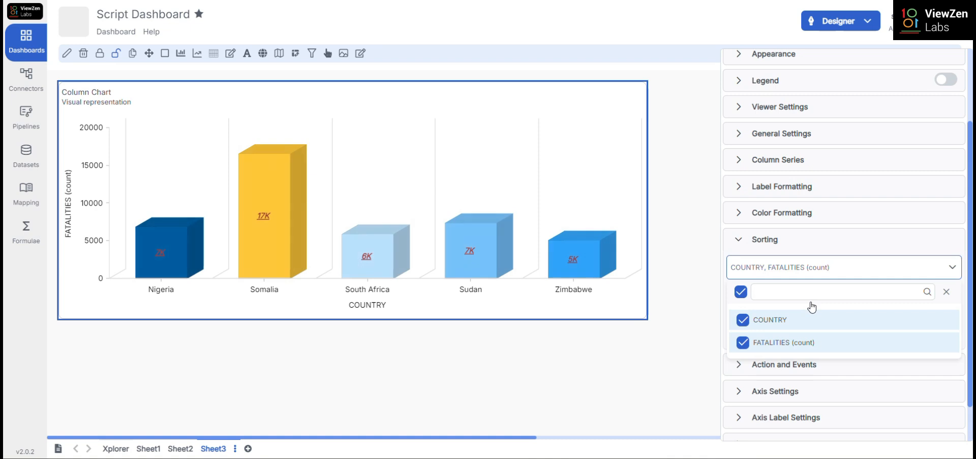
click(843, 272)
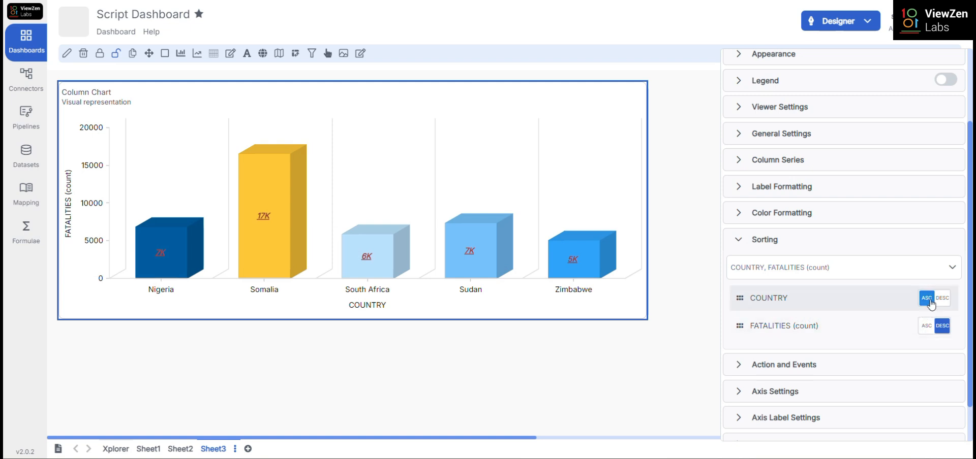
click(927, 326)
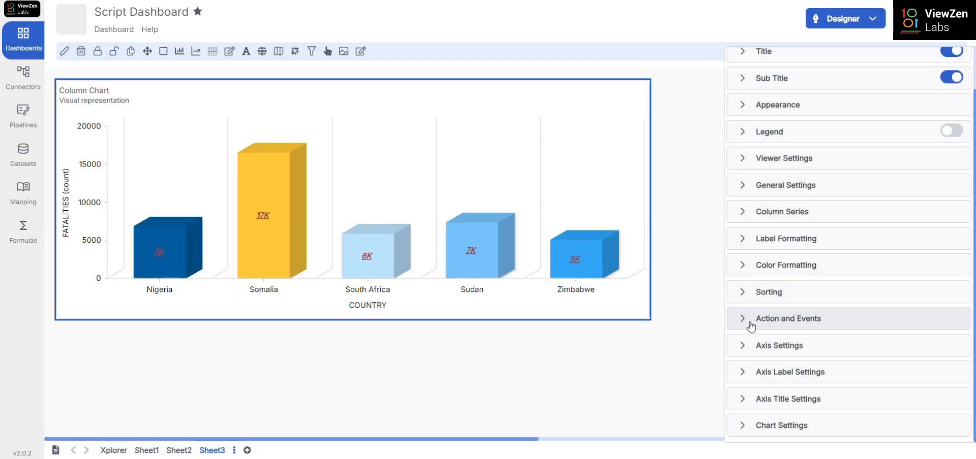
Step: Examine the chart's action and event settings, both for events from this visual and for events from other visuals
click(751, 326)
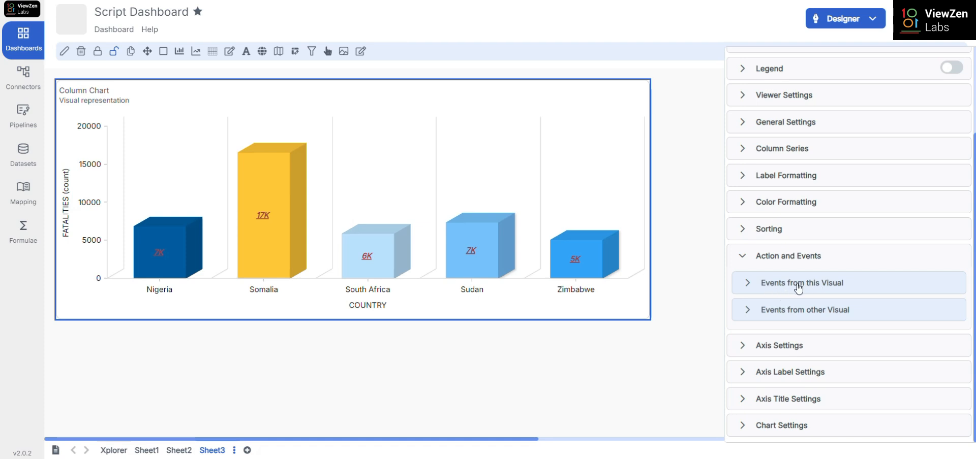
click(748, 286)
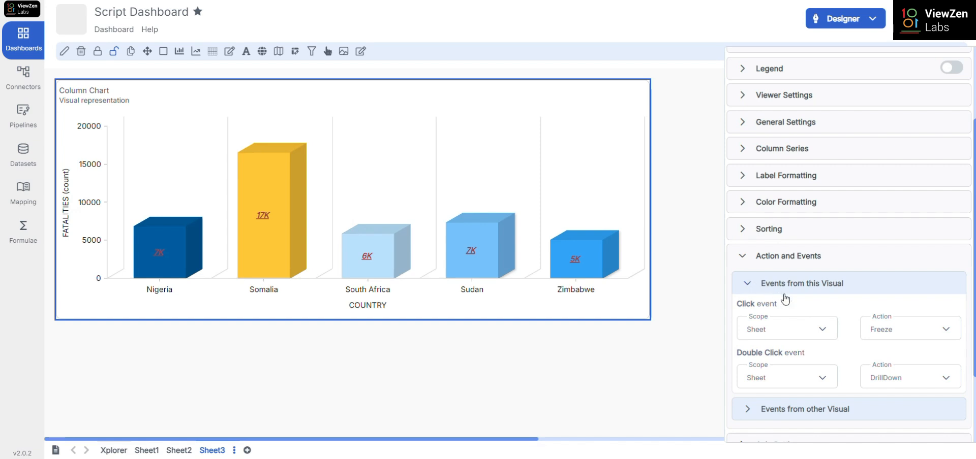
scroll(790, 303, down, 3)
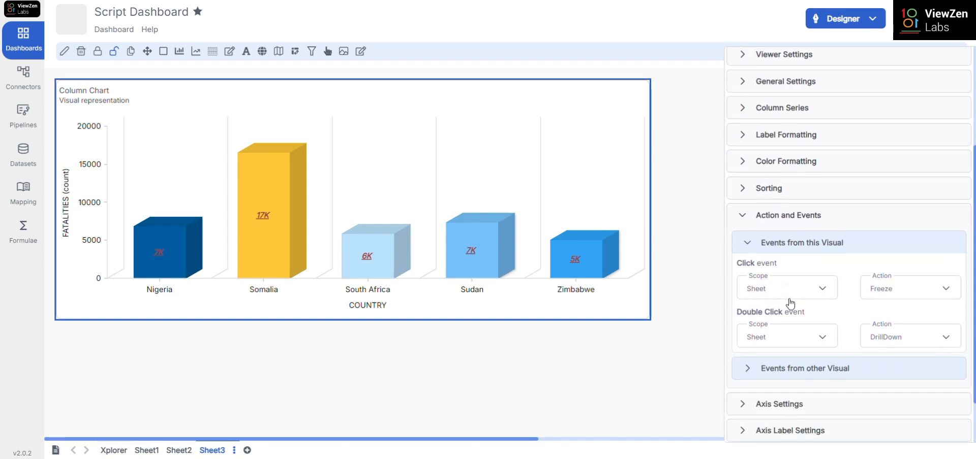
scroll(789, 300, down, 1)
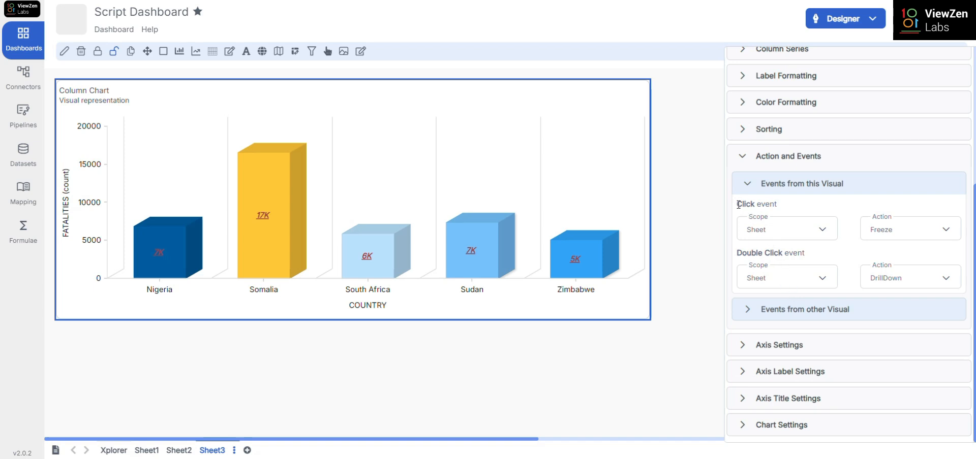
drag(738, 205, 777, 205)
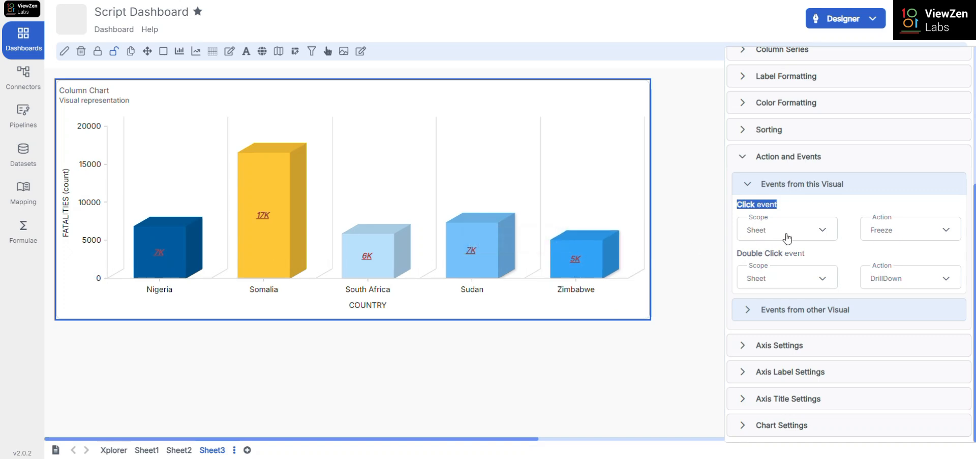
click(830, 205)
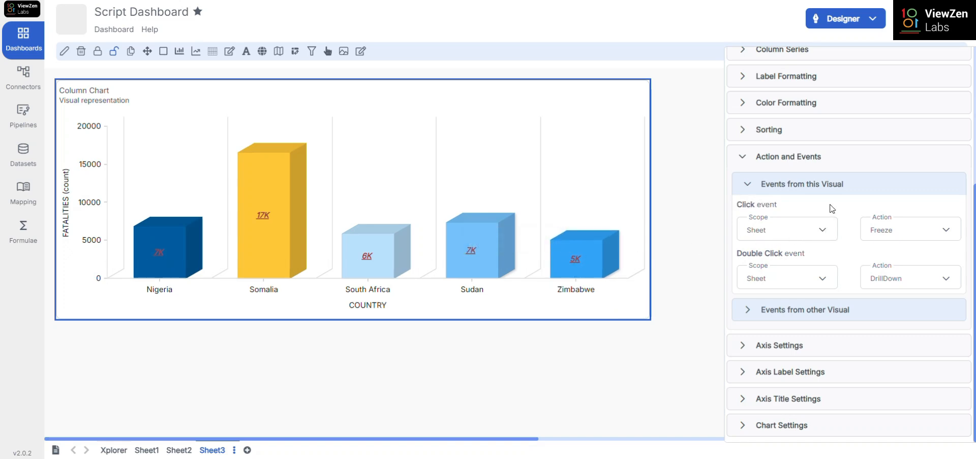
drag(736, 253, 810, 258)
mouse_move(576, 262)
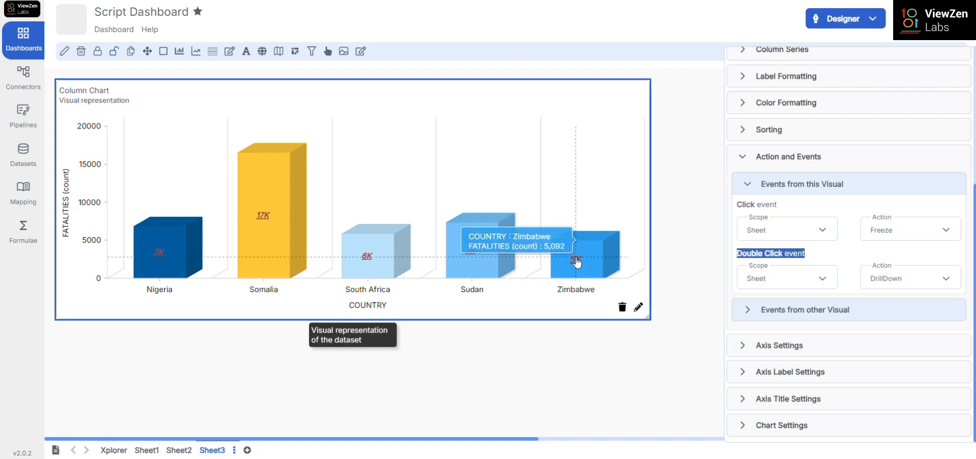
click(829, 255)
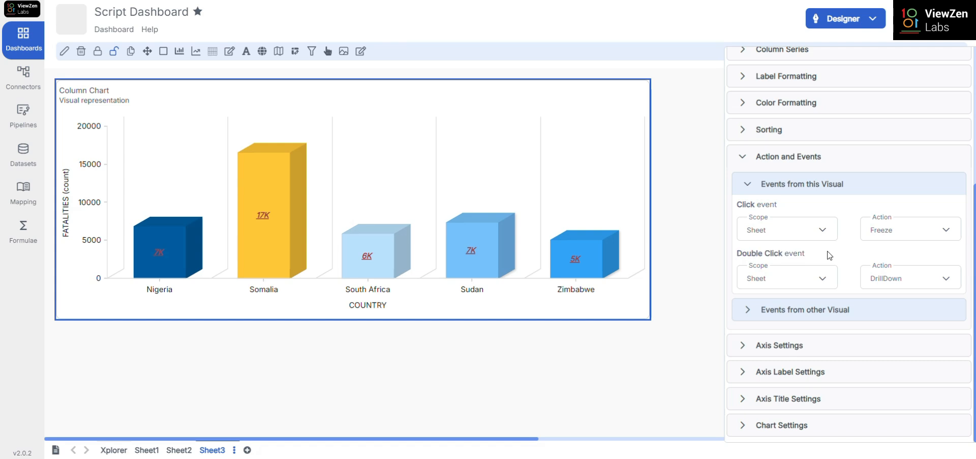
click(749, 312)
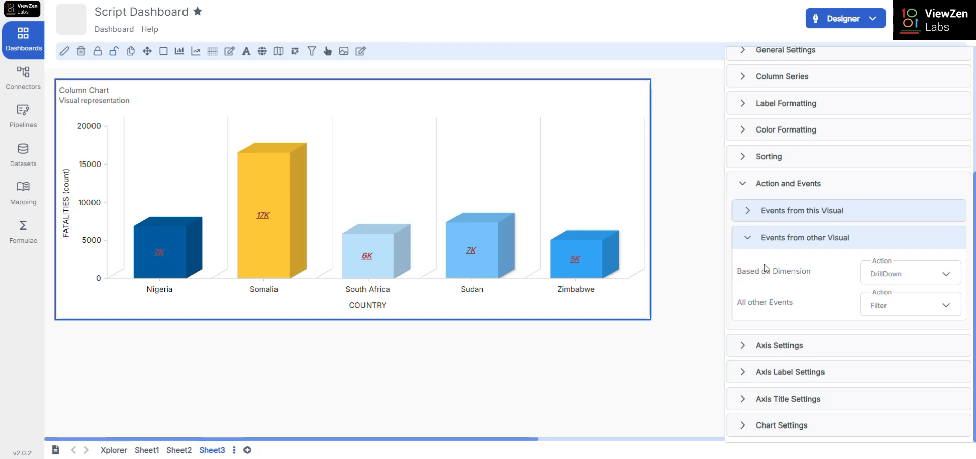
click(750, 238)
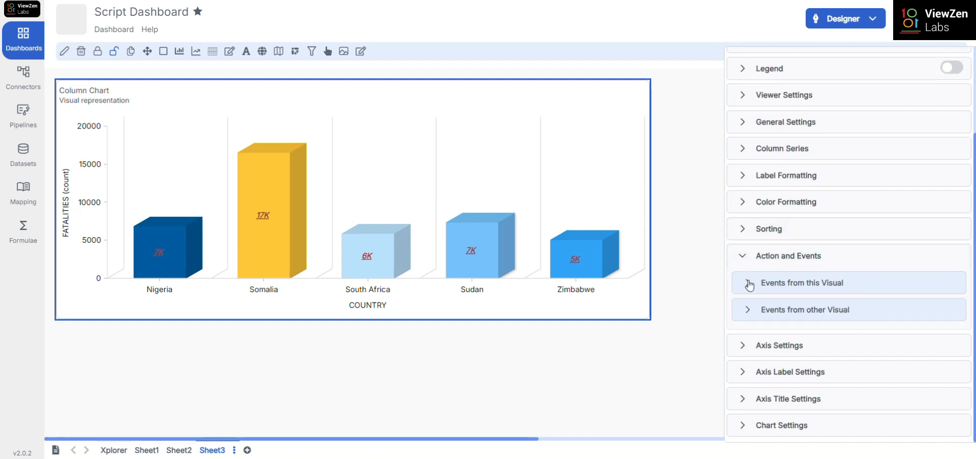
Step: Examine the Scope and Action options for this visual's Click event, keeping the scope at Sheet
click(749, 286)
scroll(757, 289, down, 2)
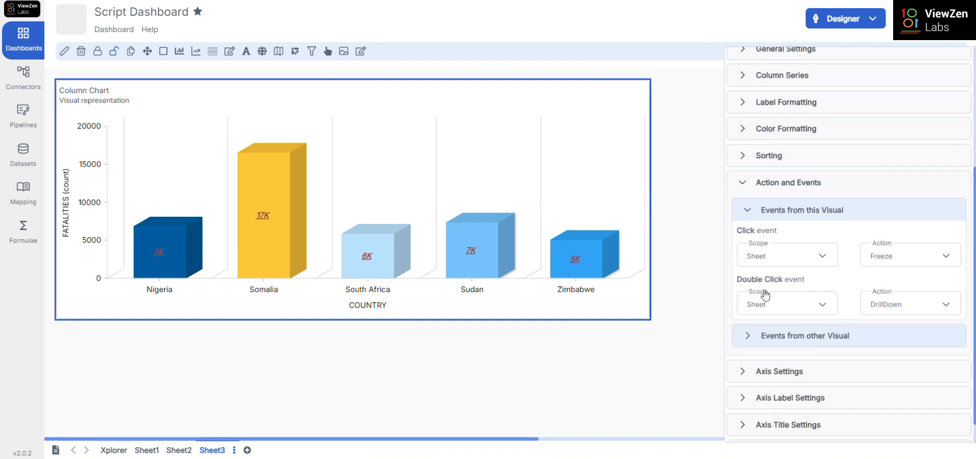
drag(737, 204, 782, 204)
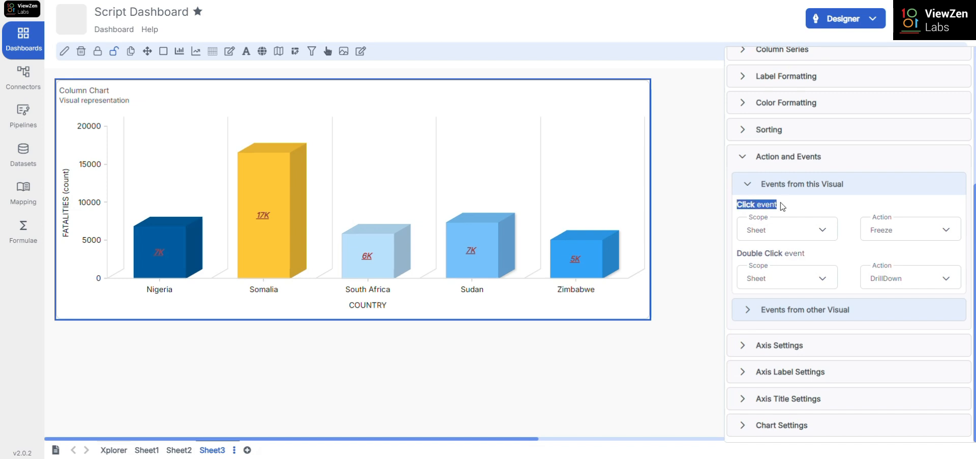
drag(736, 253, 814, 255)
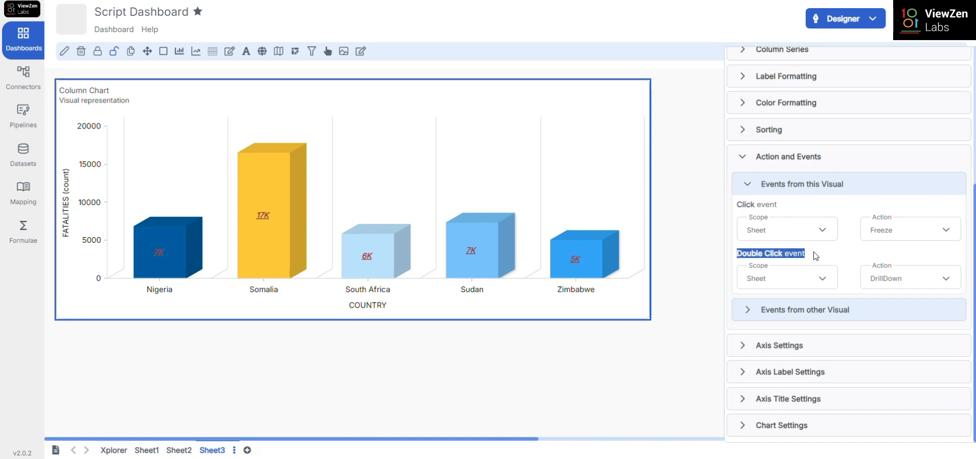
click(819, 256)
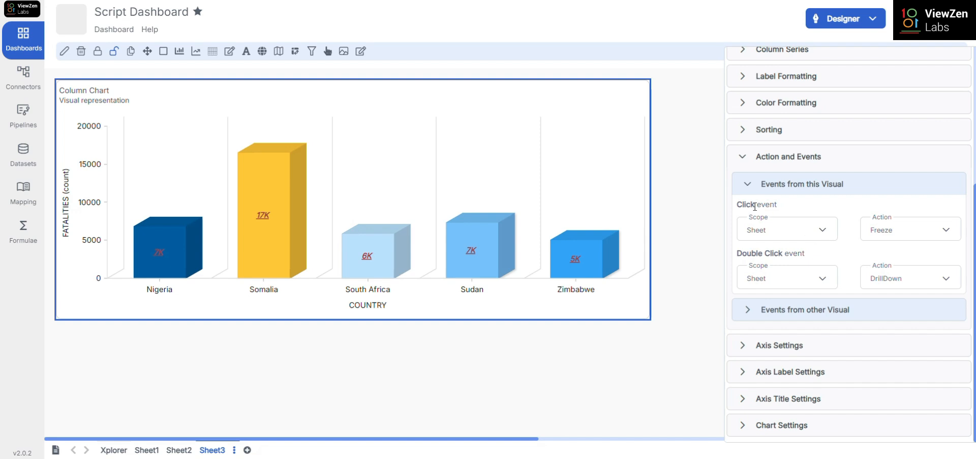
drag(747, 217, 769, 222)
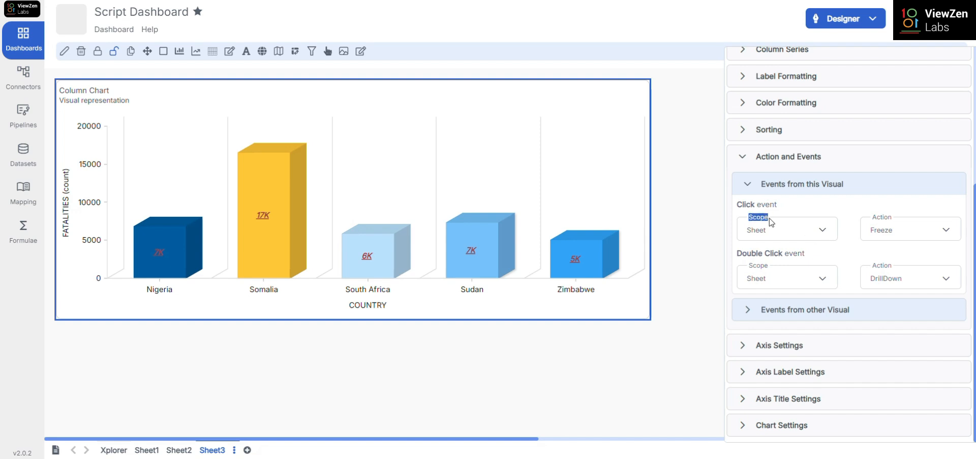
click(821, 234)
click(821, 235)
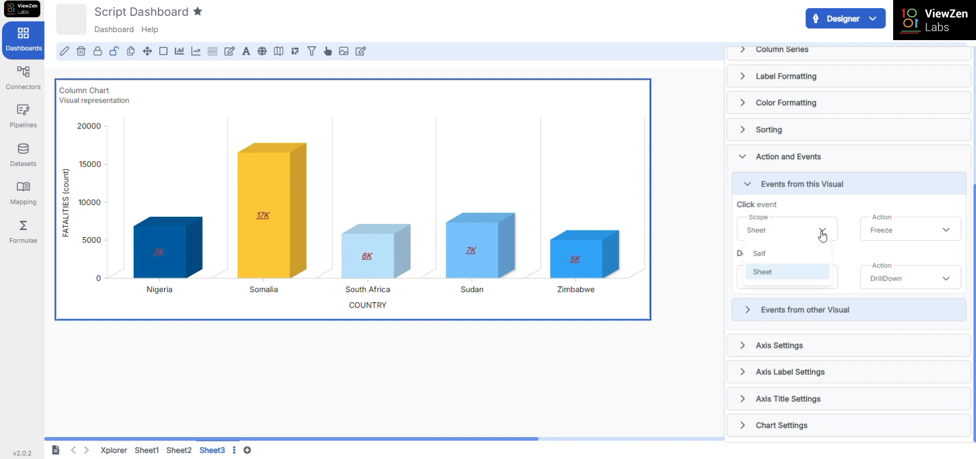
click(803, 275)
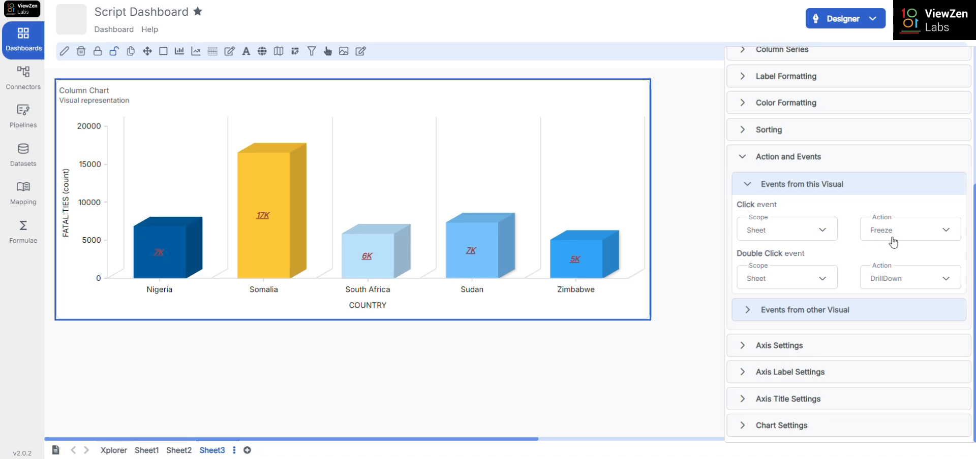
double_click(874, 217)
click(945, 233)
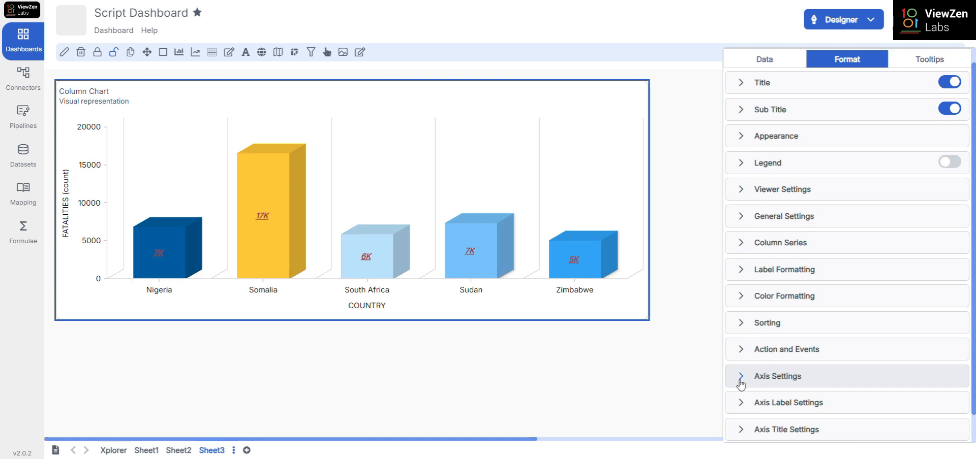
Step: Examine the Dimension - X Axis settings in Axis Settings, keeping the axis position at Bottom
click(741, 377)
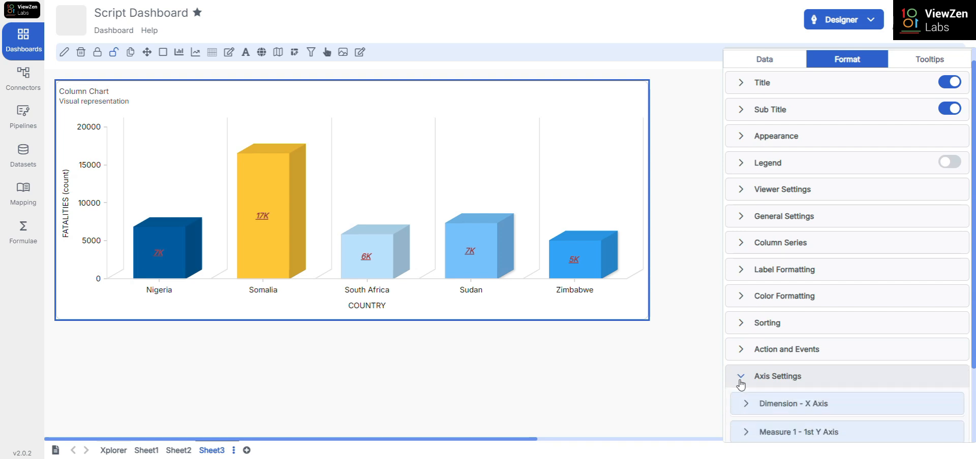
scroll(740, 384, down, 1)
scroll(741, 381, down, 2)
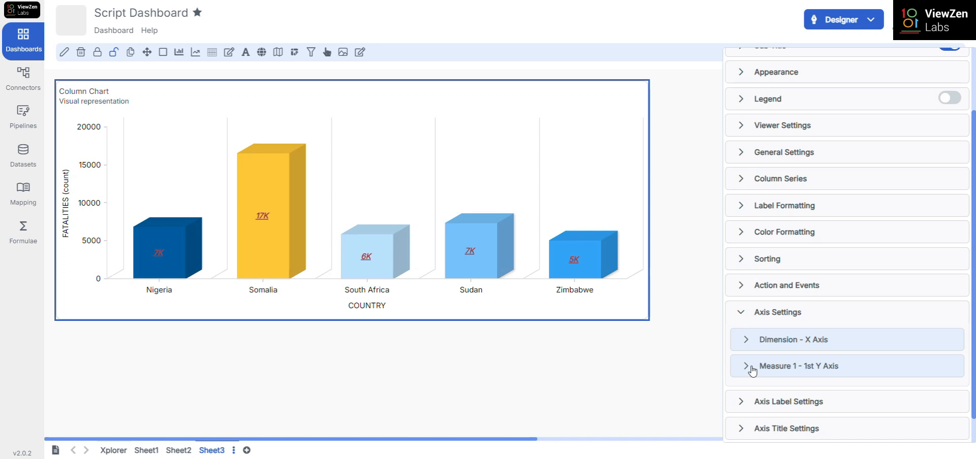
click(746, 341)
scroll(747, 343, down, 2)
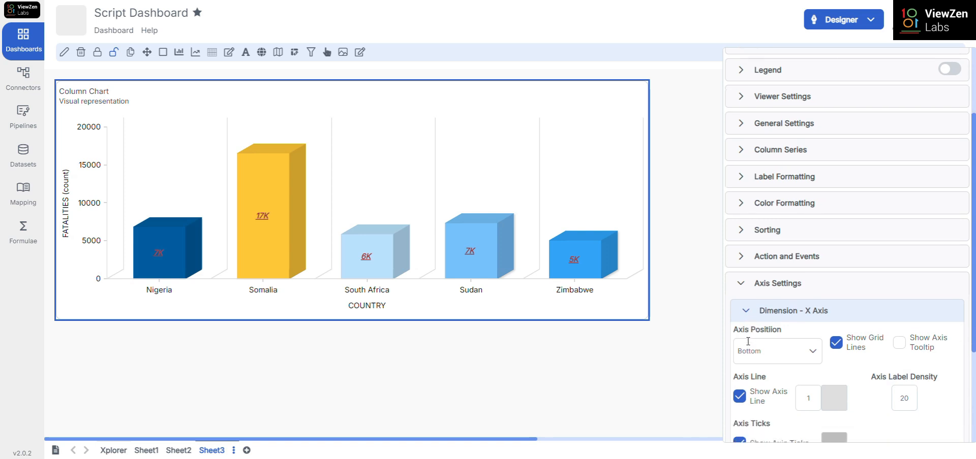
scroll(747, 343, down, 1)
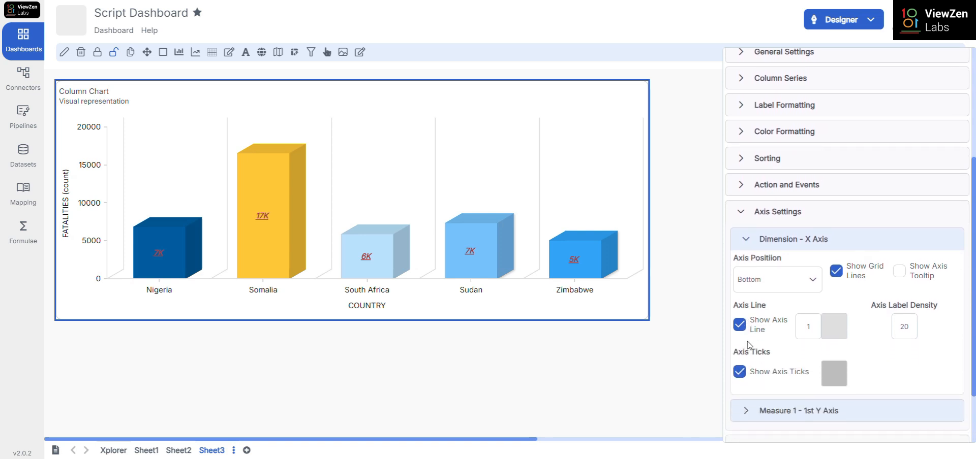
click(814, 276)
click(790, 301)
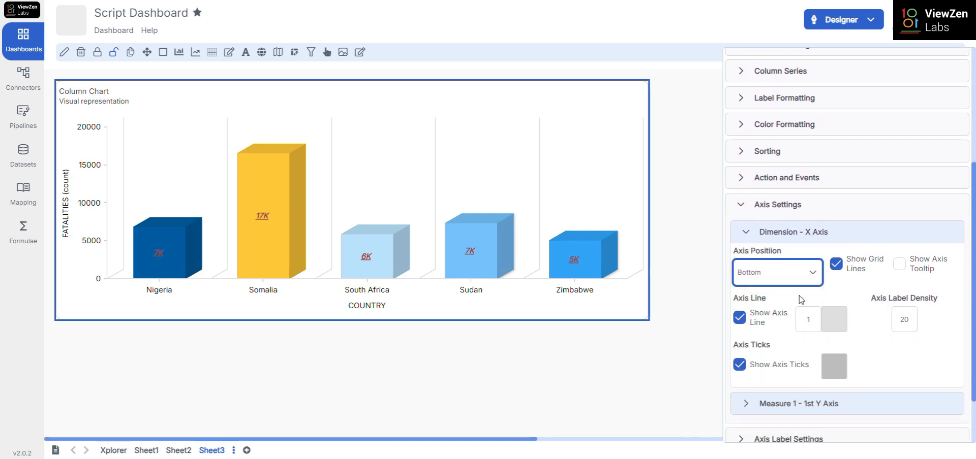
scroll(815, 318, down, 1)
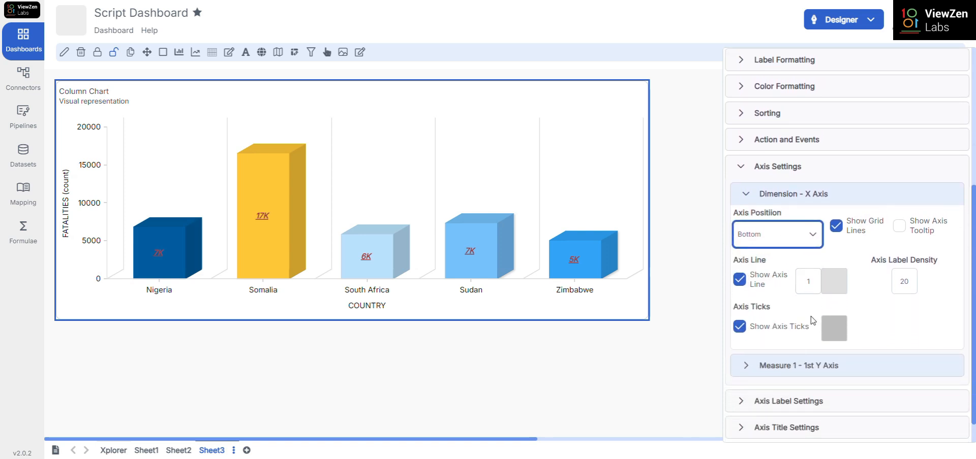
Step: Set the axis position of Measure 1 - 1st Y Axis to Right
click(748, 372)
scroll(752, 366, down, 2)
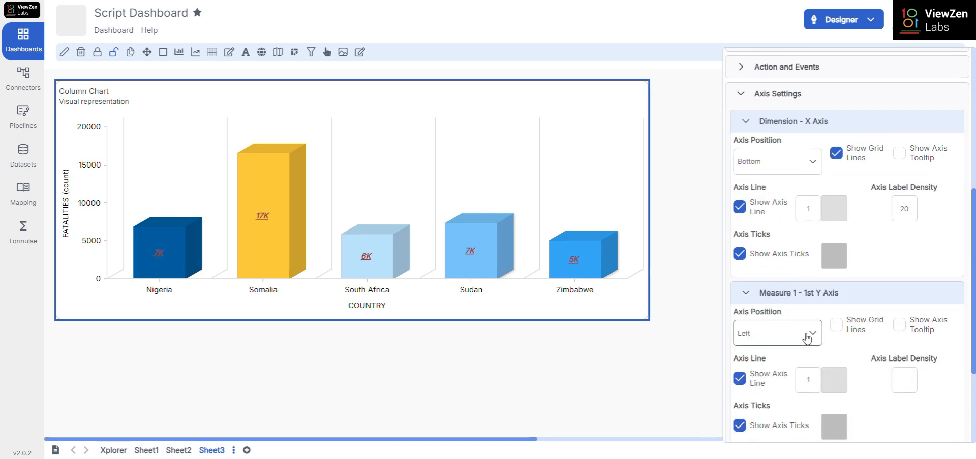
click(807, 337)
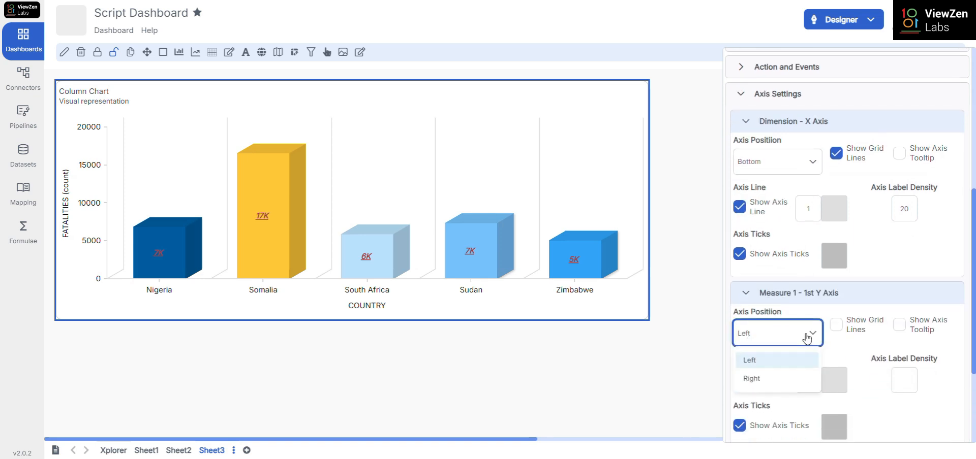
click(767, 384)
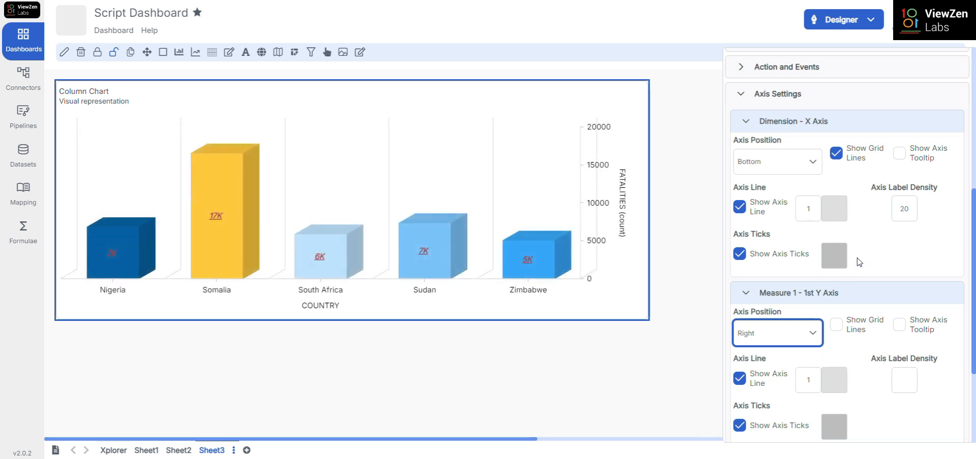
Step: Hide the grid lines of the Dimension - X Axis, and switch its axis ticks off and back on
scroll(858, 262, down, 1)
scroll(858, 262, down, 1)
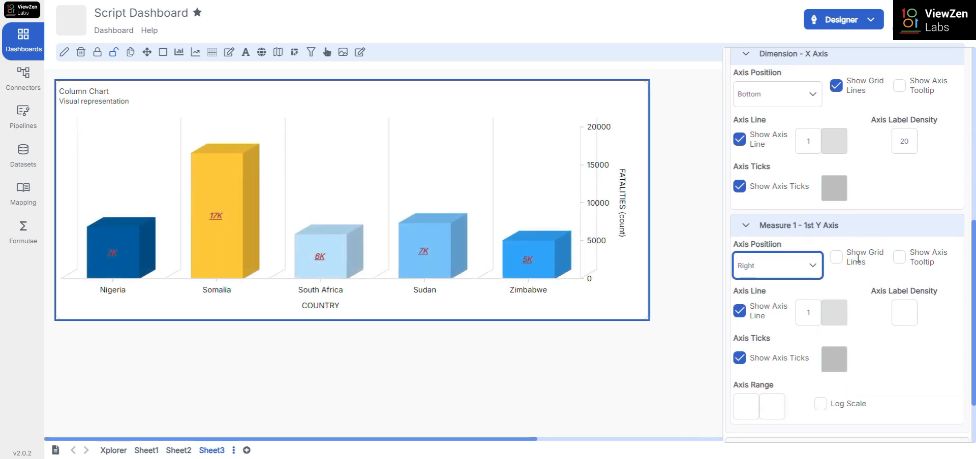
click(835, 87)
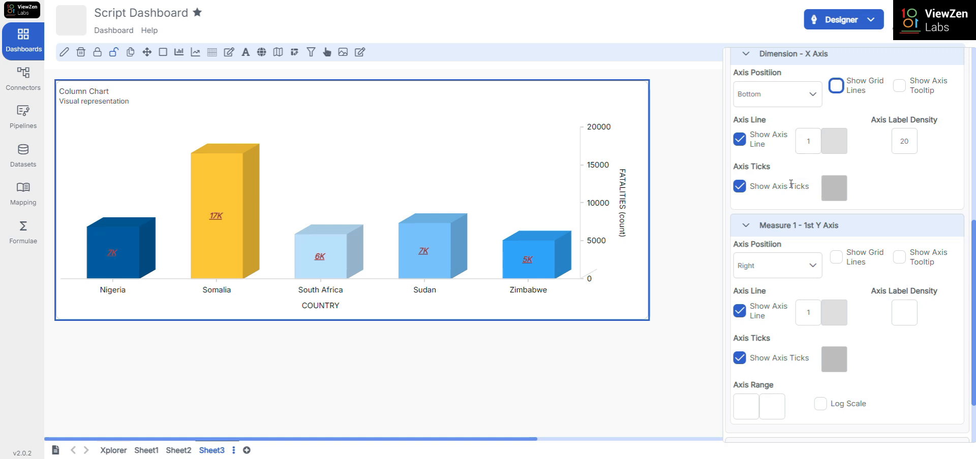
click(740, 186)
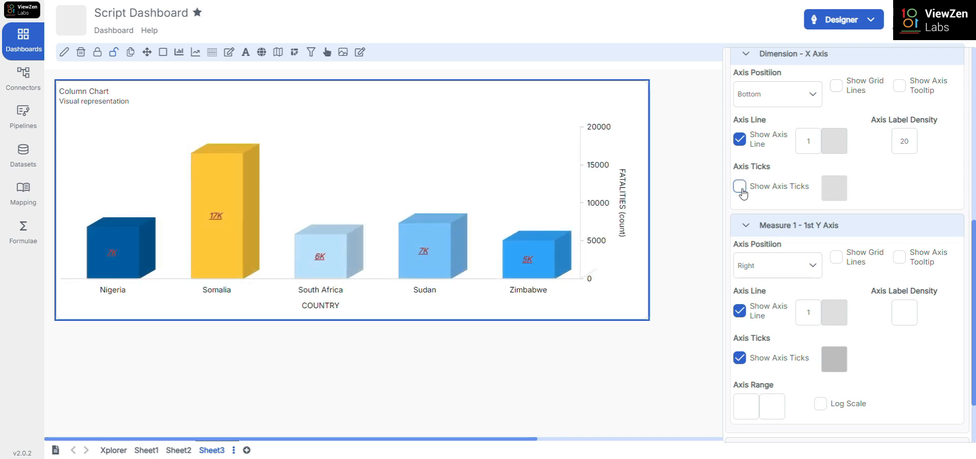
click(741, 189)
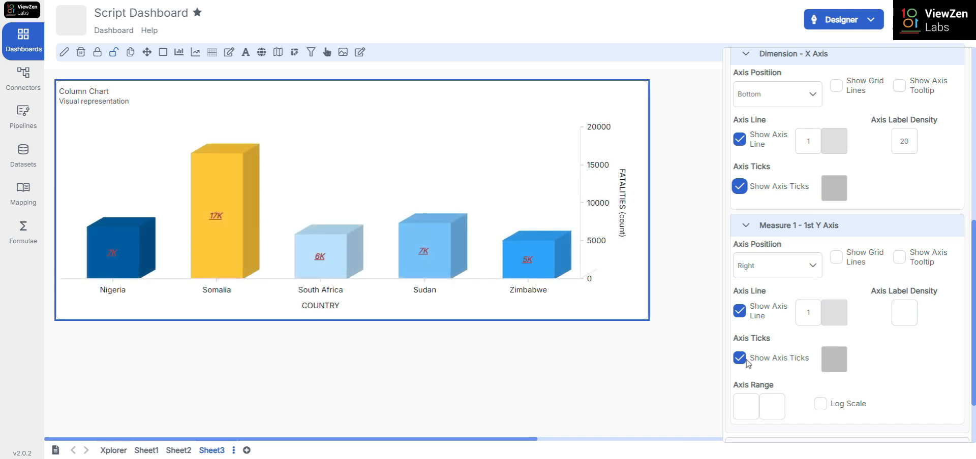
Step: Set the X axis line color to #9e4848
click(836, 143)
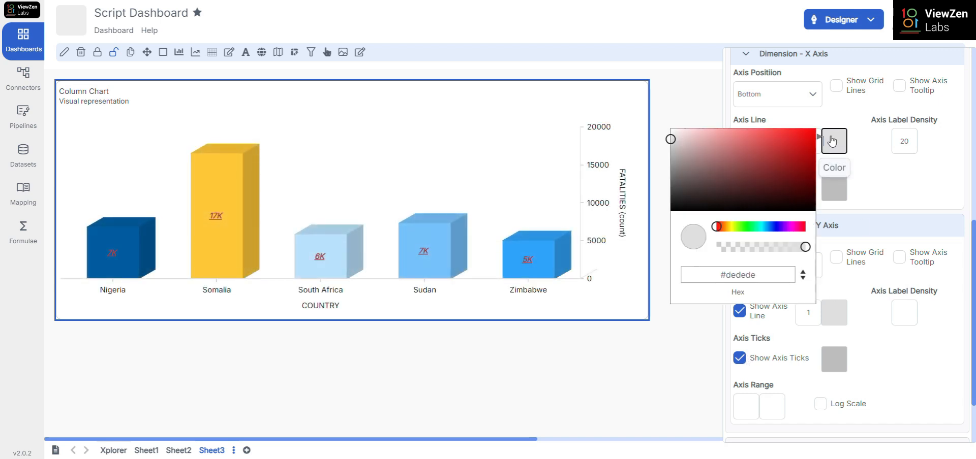
click(750, 161)
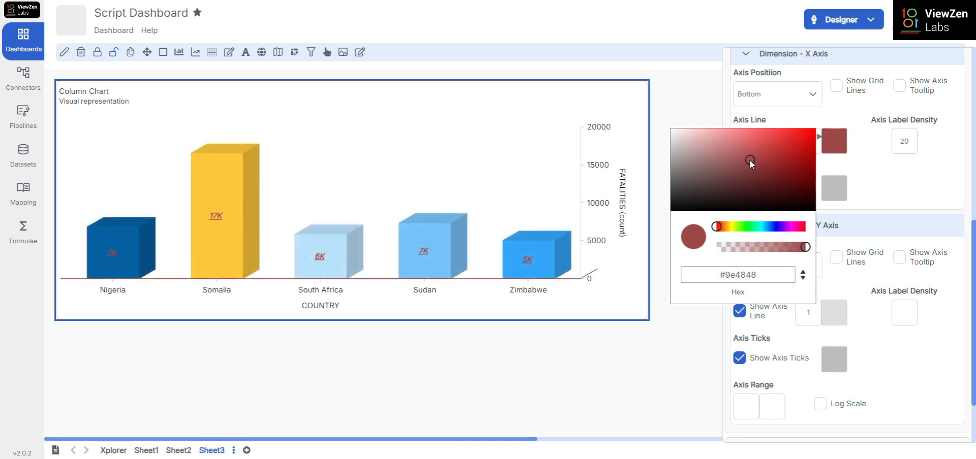
click(872, 176)
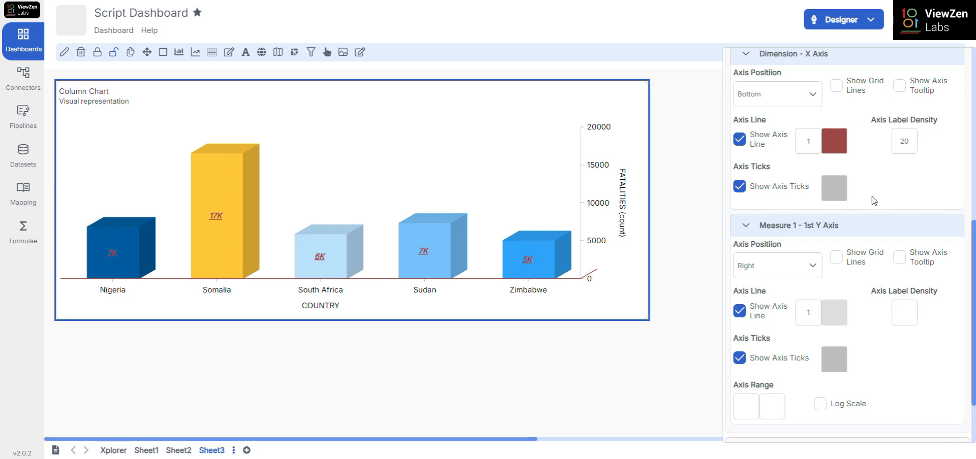
Step: Turn on the axis tooltip and the grid lines for Measure 1 - 1st Y Axis
click(899, 258)
click(836, 257)
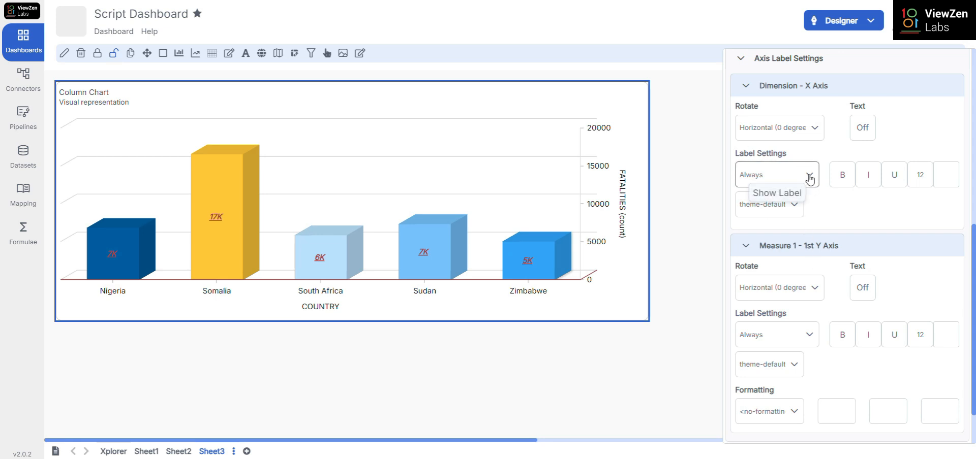
Step: Try hiding the X axis labels by setting their display option to Never in Axis Label Settings
click(810, 178)
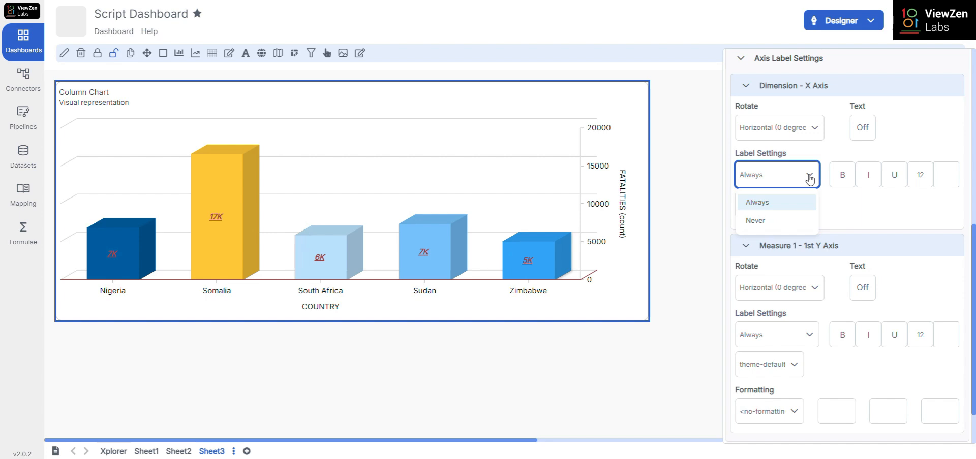
click(791, 222)
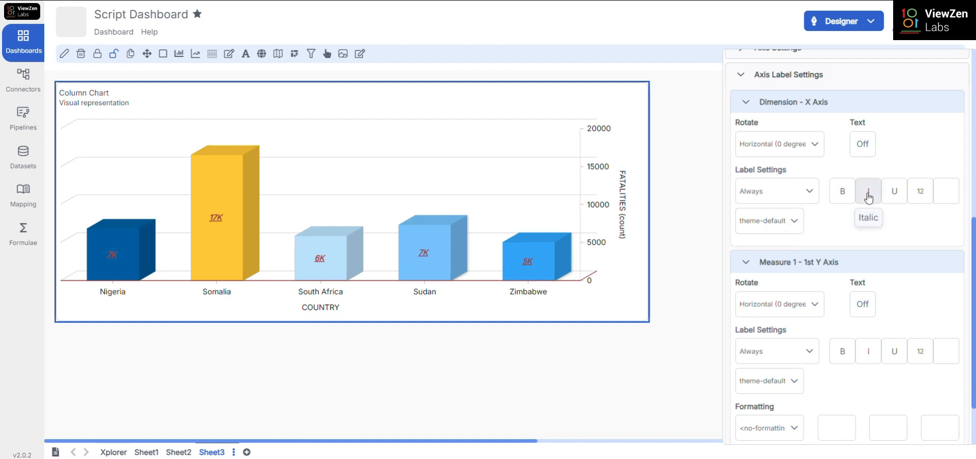
Step: Apply bold, italic and underline to the X axis labels and open their font size for editing
click(842, 191)
click(866, 198)
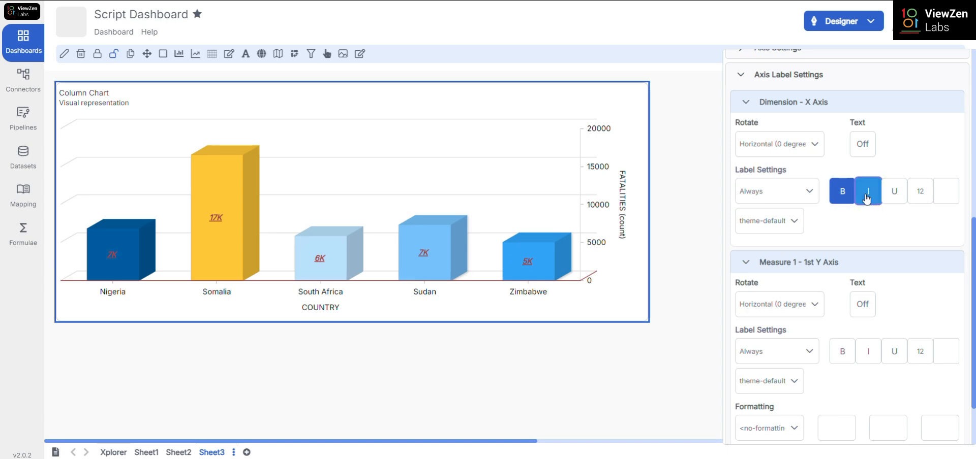
click(893, 192)
click(927, 192)
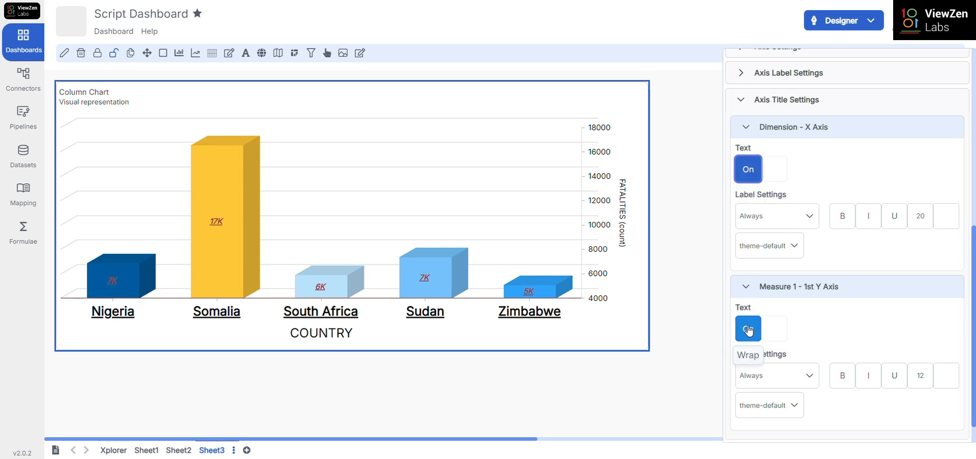
Step: Switch text wrapping of the X axis title off and back on twice to compare the title's display
click(752, 170)
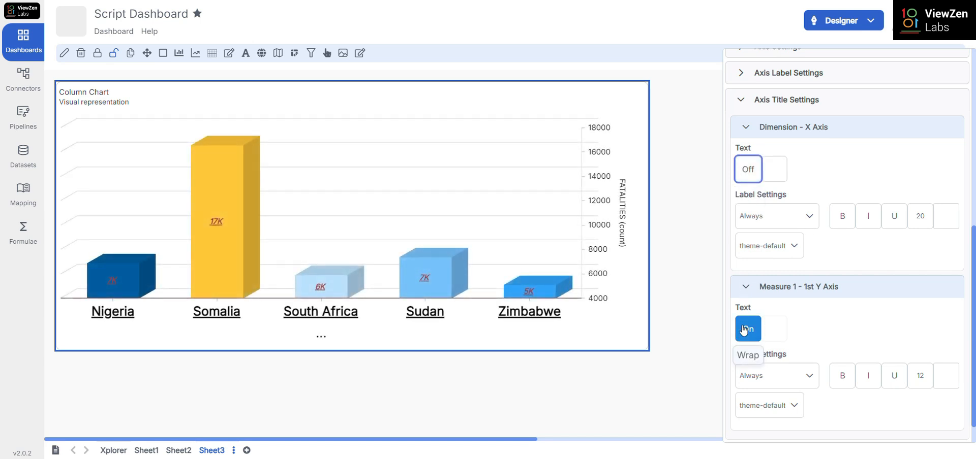
click(748, 171)
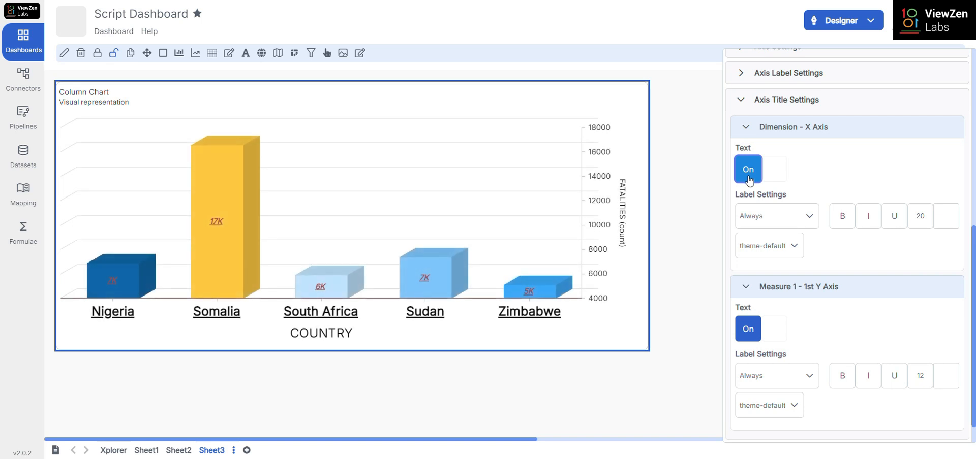
click(747, 178)
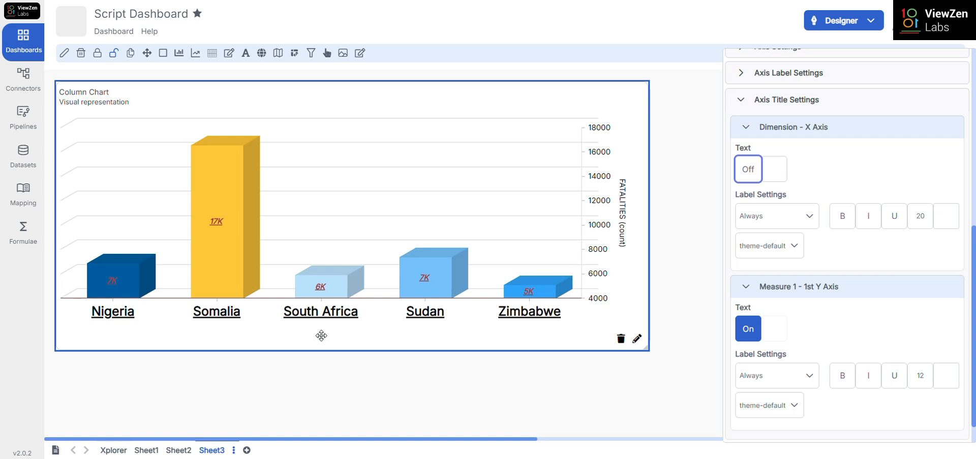
click(749, 173)
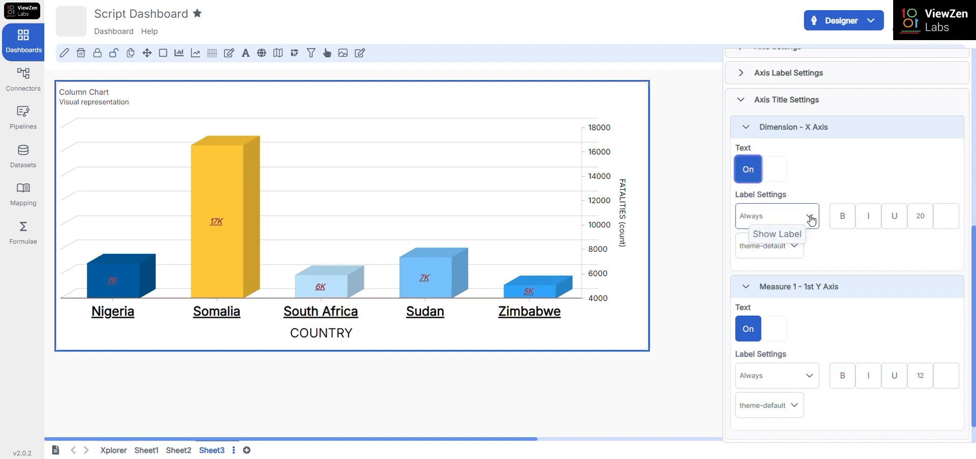
Step: Format the X axis title COUNTRY as bold, italic and underlined
click(841, 220)
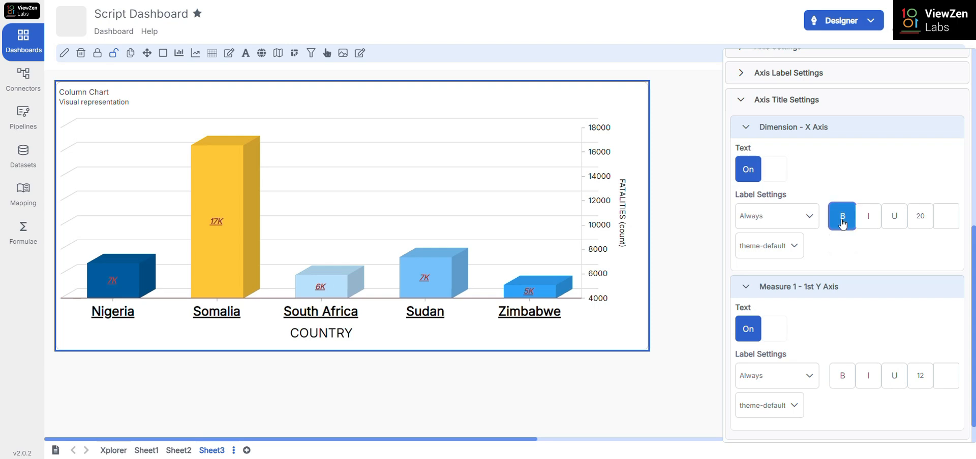
click(869, 220)
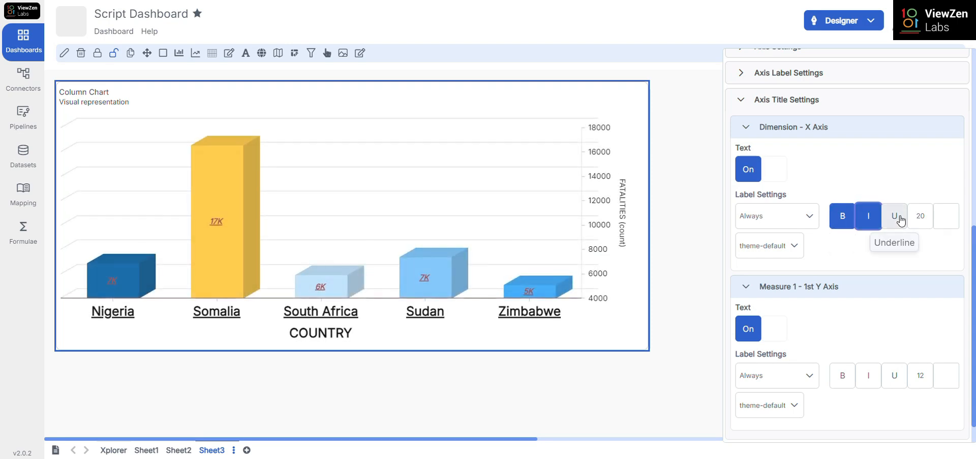
click(894, 218)
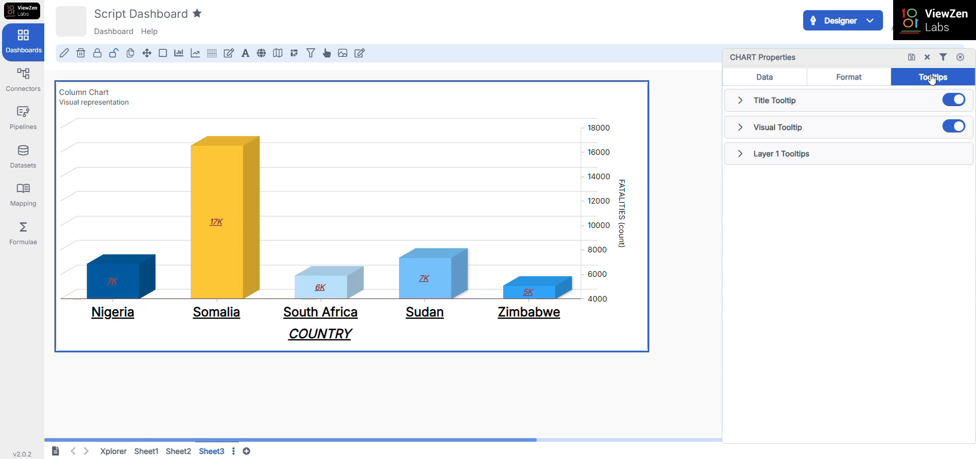
Step: Switch the Title Tooltip and the Visual Tooltip off and back on
mouse_move(383, 292)
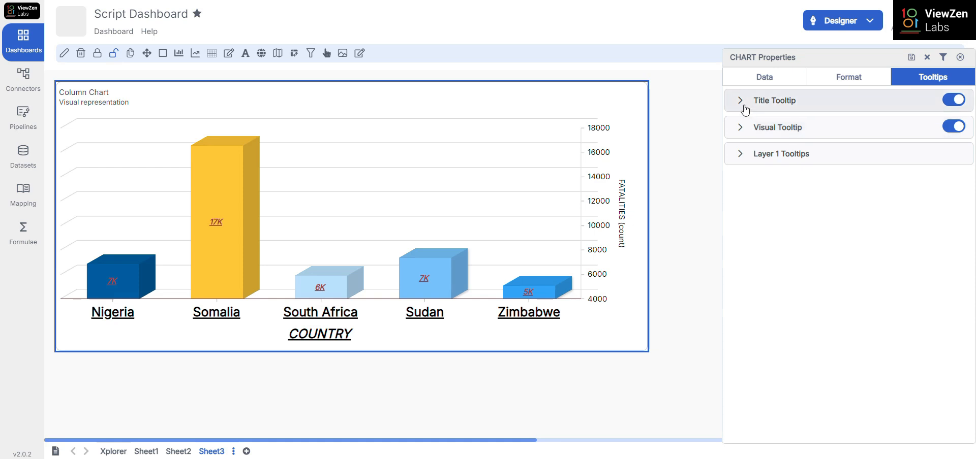
click(953, 102)
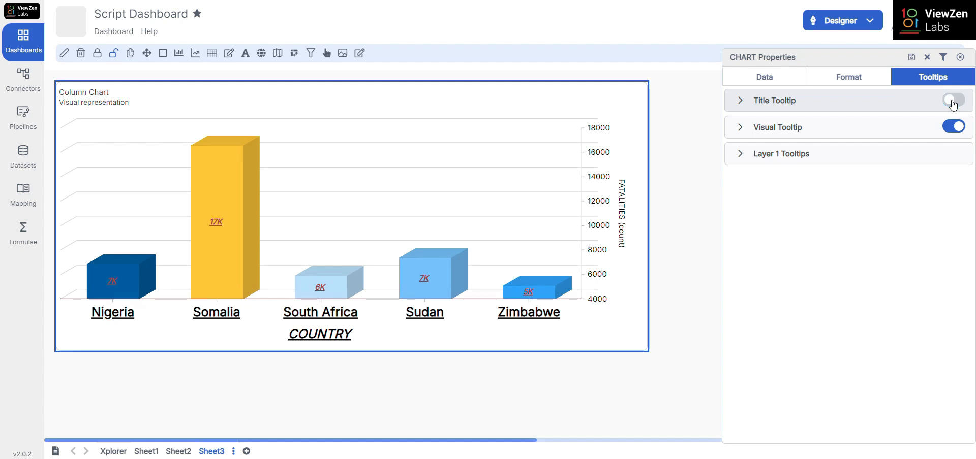
click(953, 102)
click(956, 127)
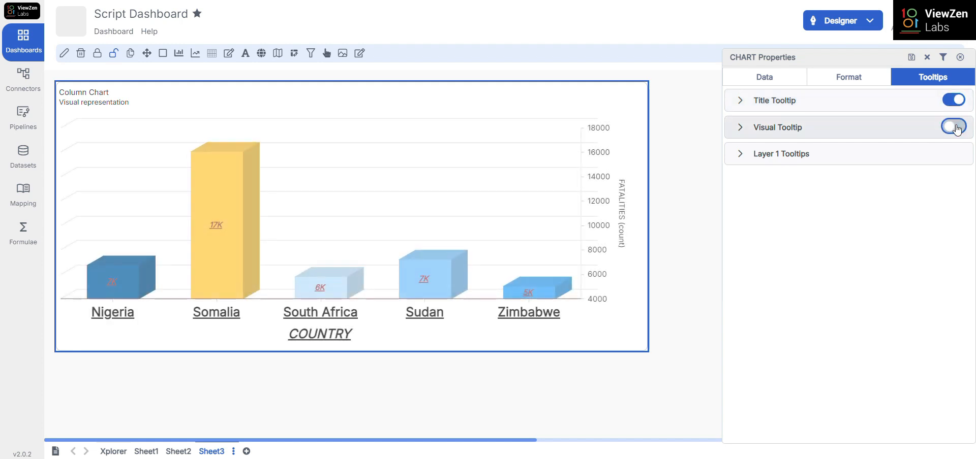
click(957, 128)
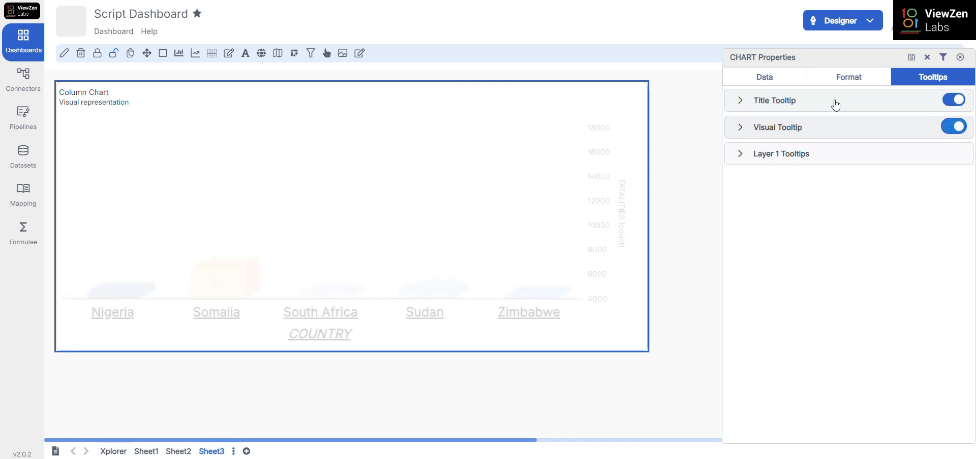
Step: Replace the default text of the Title Tooltip with CHART
click(741, 101)
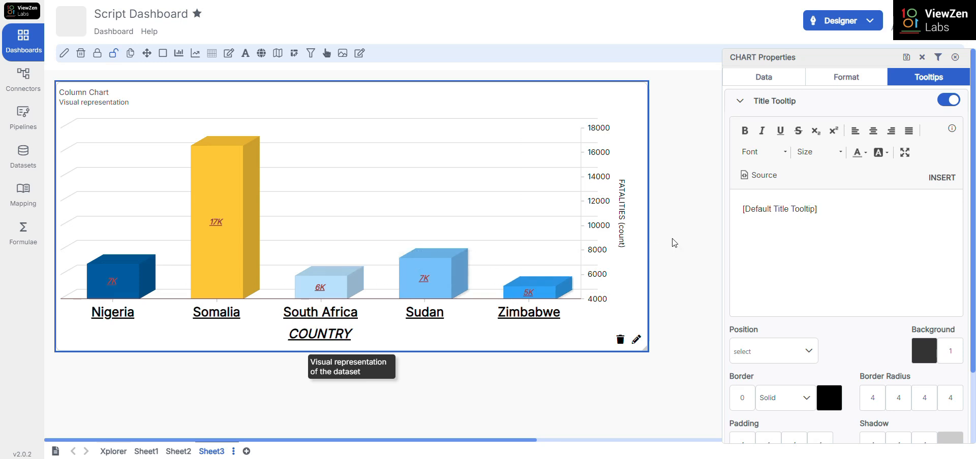
drag(817, 209, 743, 209)
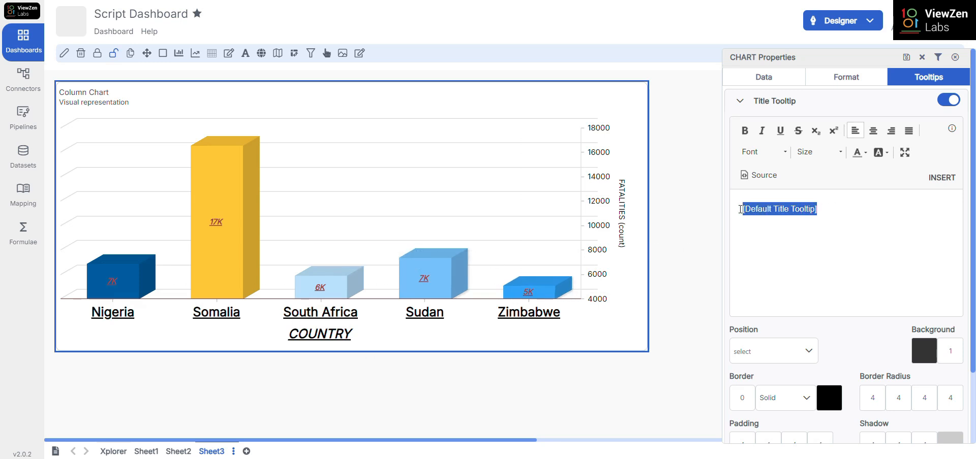
text(C)
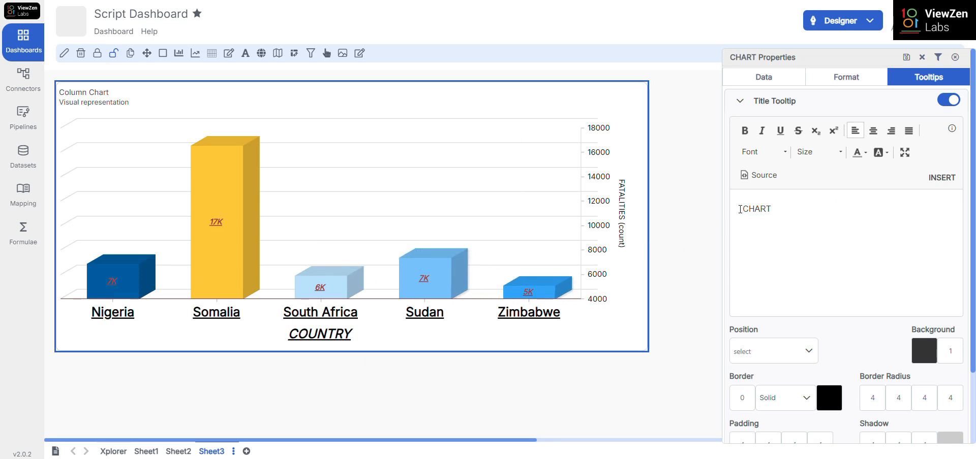
text(HART)
Step: Center the Title Tooltip text CHART and format it as bold, italic and underlined
drag(740, 208, 790, 209)
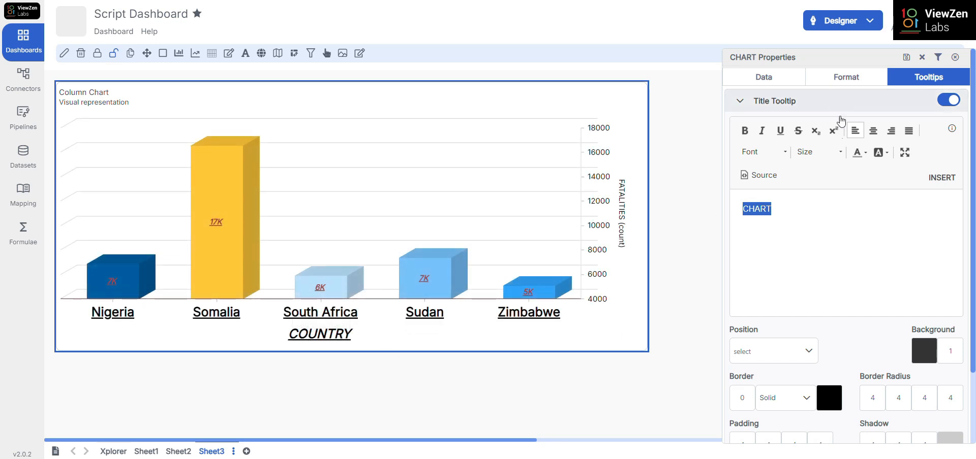
click(760, 152)
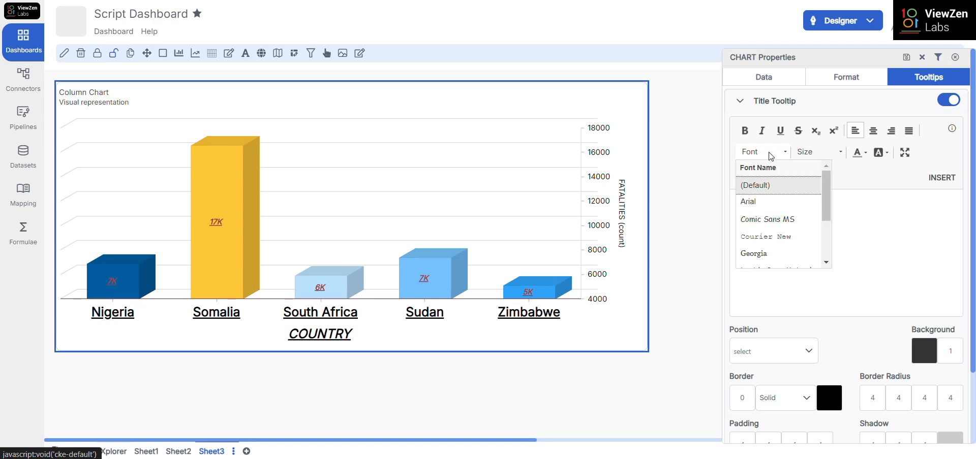
click(818, 154)
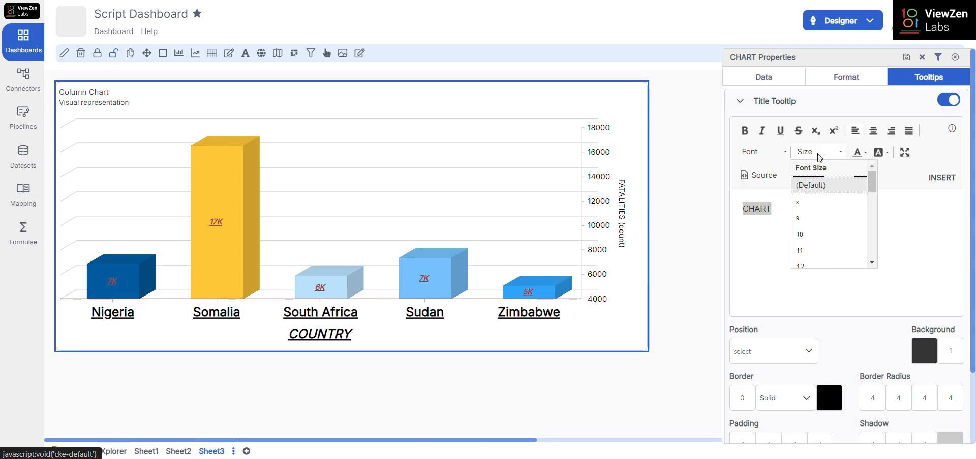
click(866, 157)
click(880, 157)
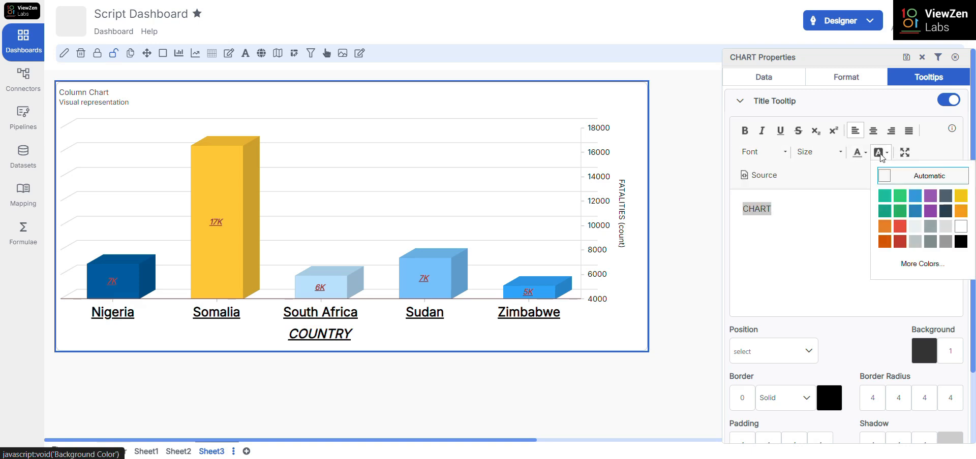
click(875, 132)
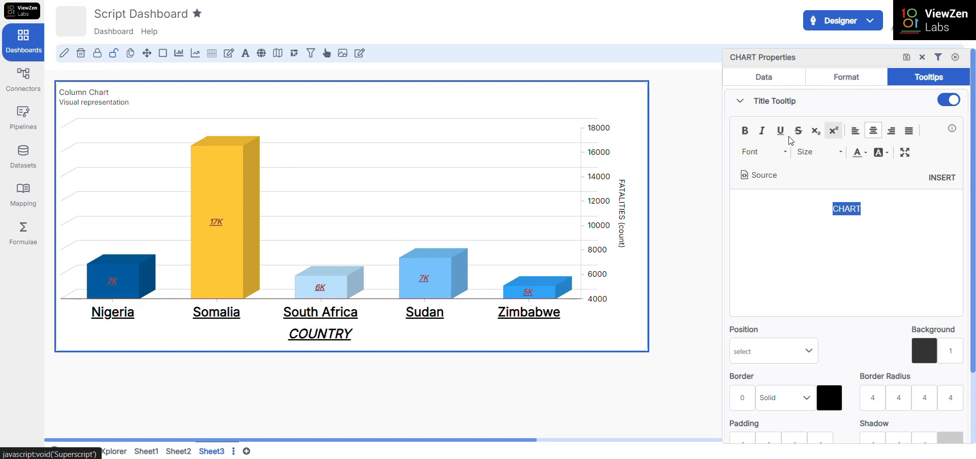
click(742, 133)
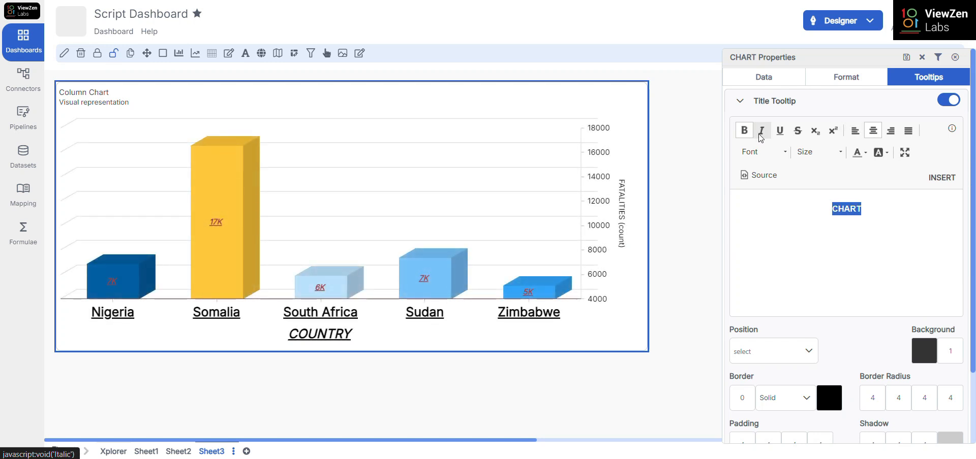
click(761, 133)
click(780, 134)
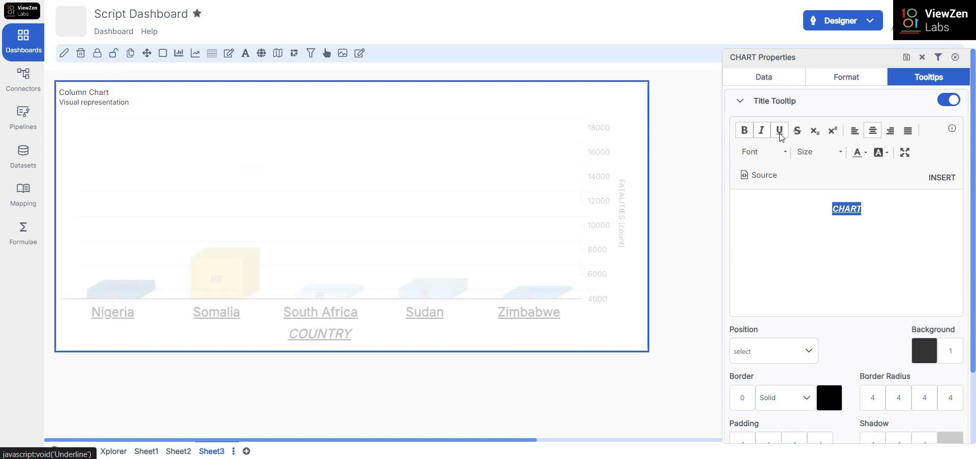
click(797, 135)
click(800, 137)
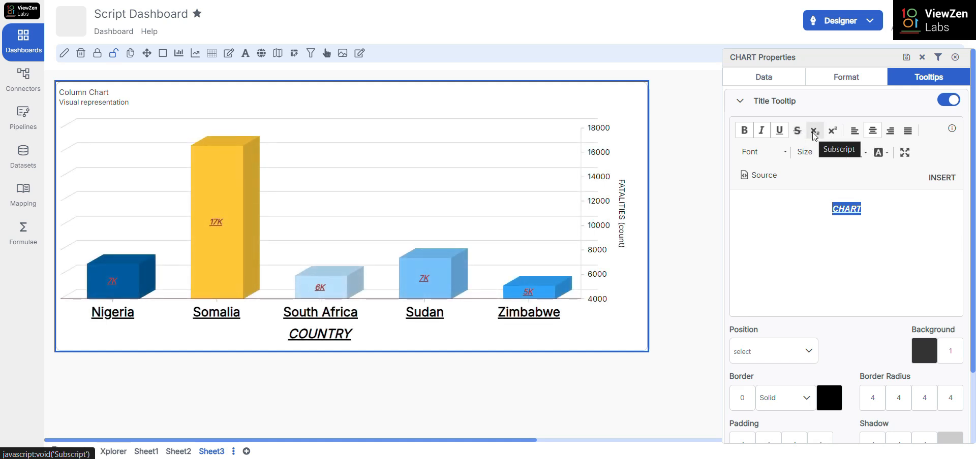
Step: Choose a placement for the Title Tooltip in its Position setting
scroll(813, 135, down, 3)
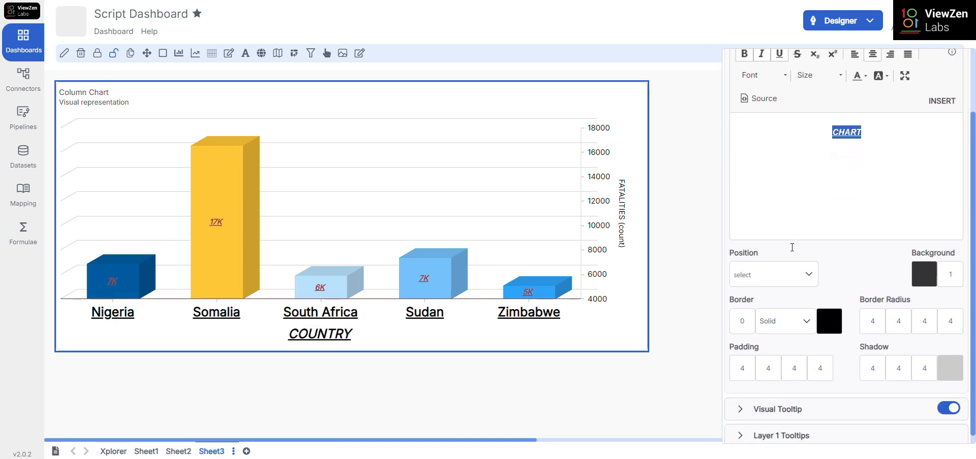
click(809, 278)
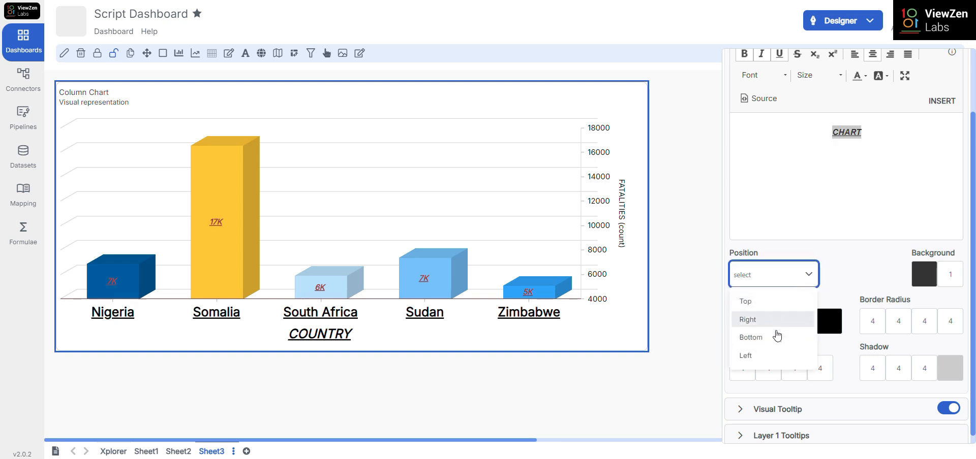
click(776, 346)
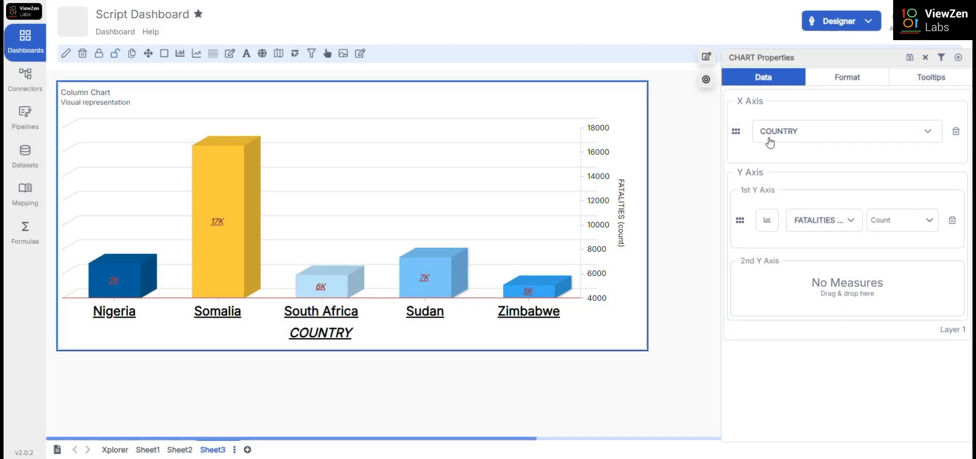
Step: Open the chart's format properties and save the chart's settings
click(841, 82)
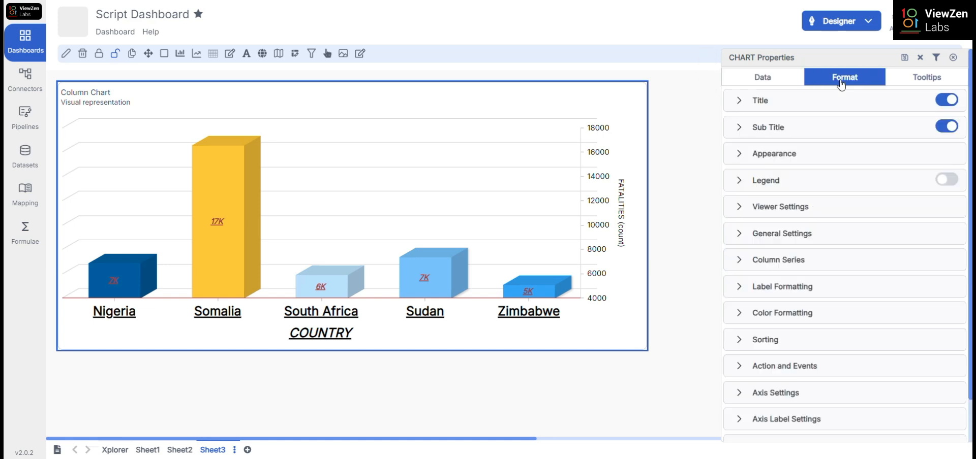
click(818, 136)
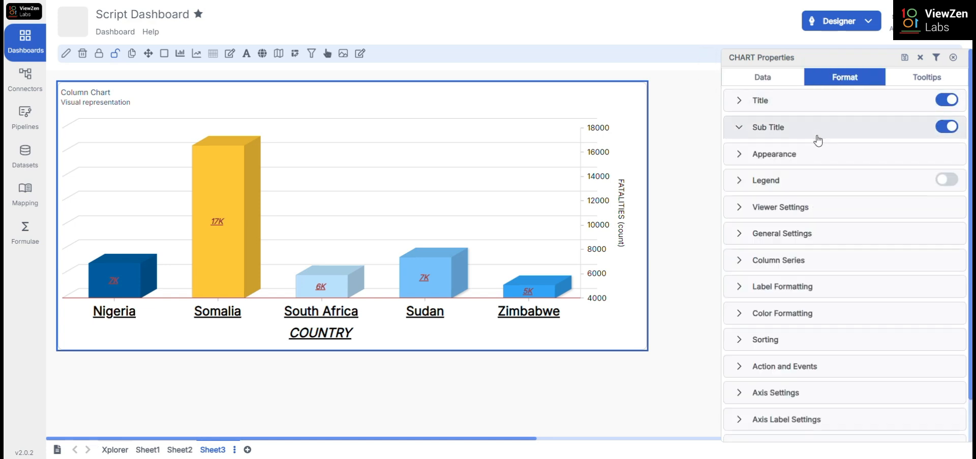
click(817, 137)
click(911, 84)
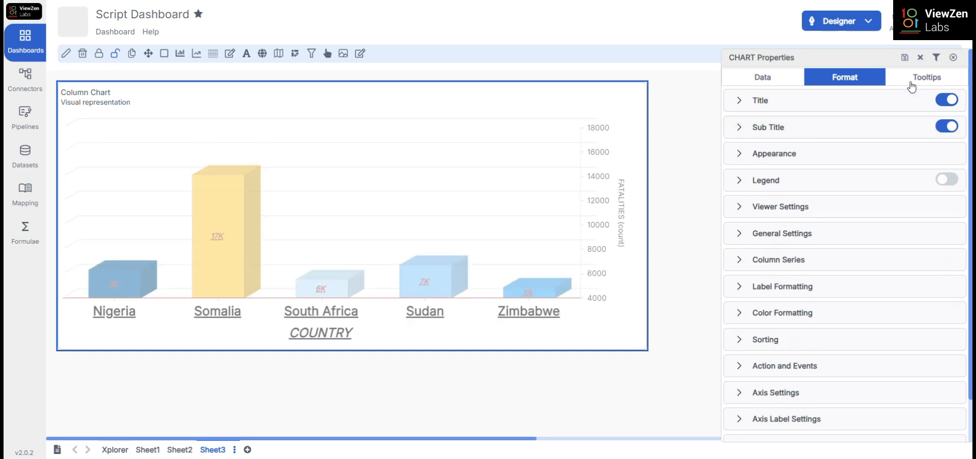
click(886, 83)
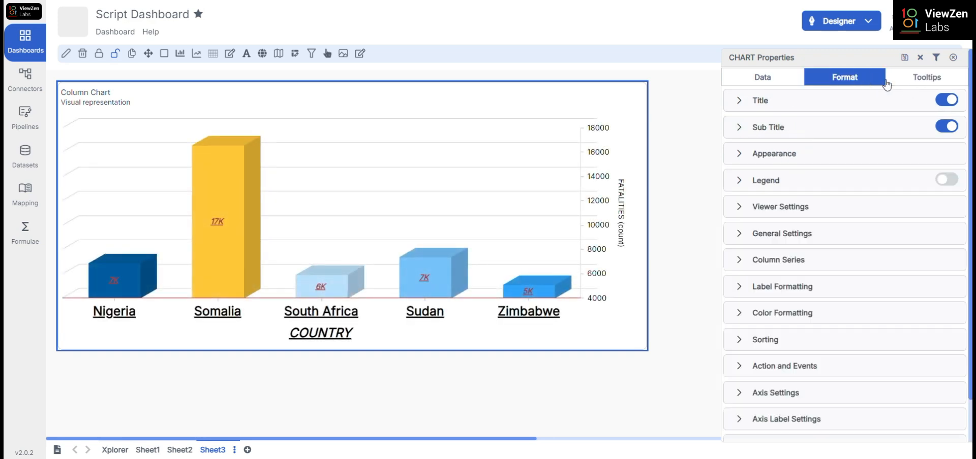
click(904, 60)
Step: Replace the default text of the chart's title with ABC
click(846, 102)
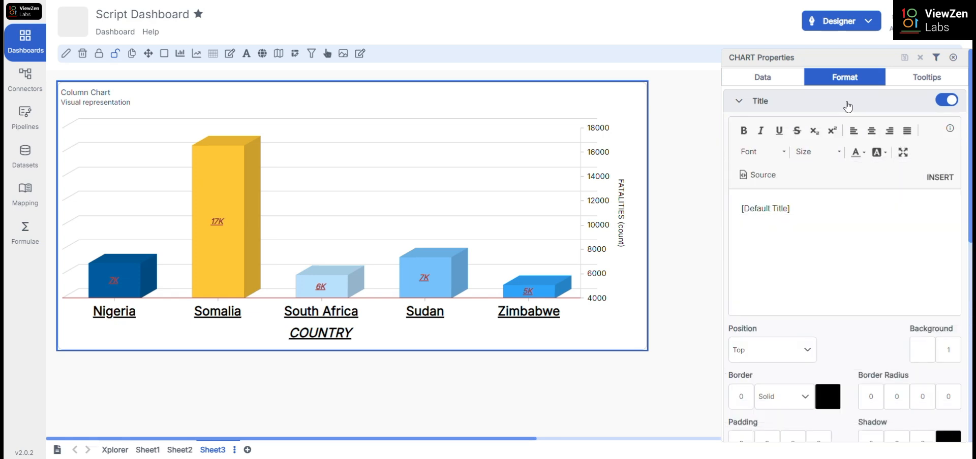
drag(821, 212, 738, 205)
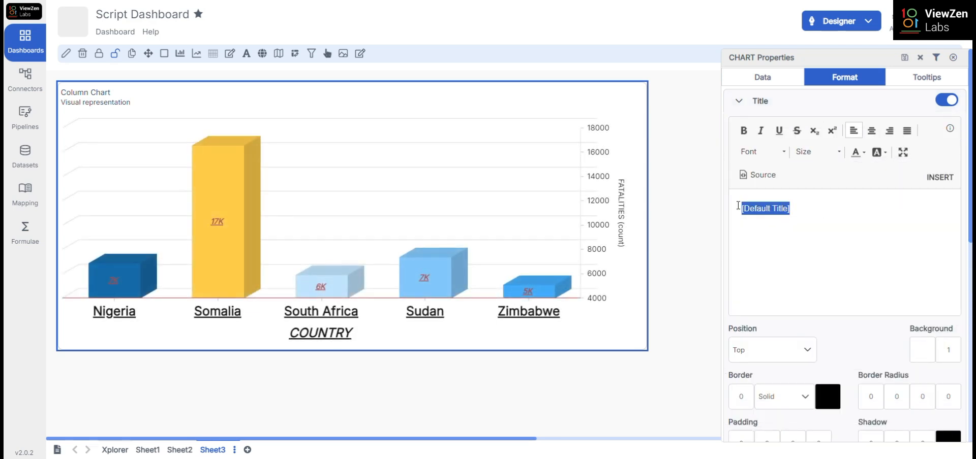
text(ABC)
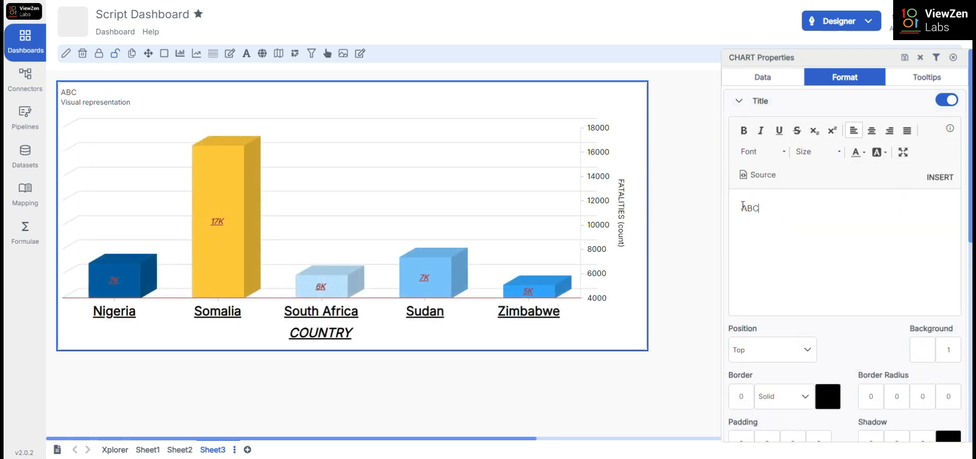
drag(737, 205, 772, 211)
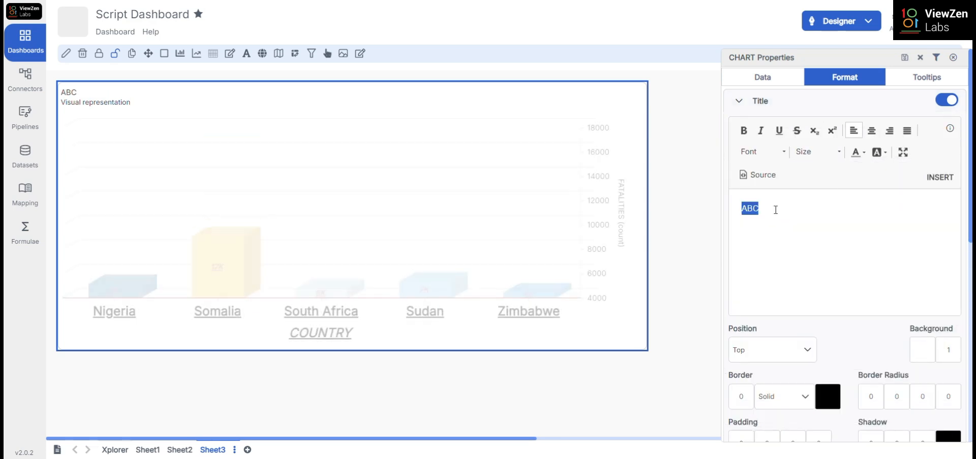
Step: Close the chart properties, reopen the chart for editing and display its Title format settings
click(953, 60)
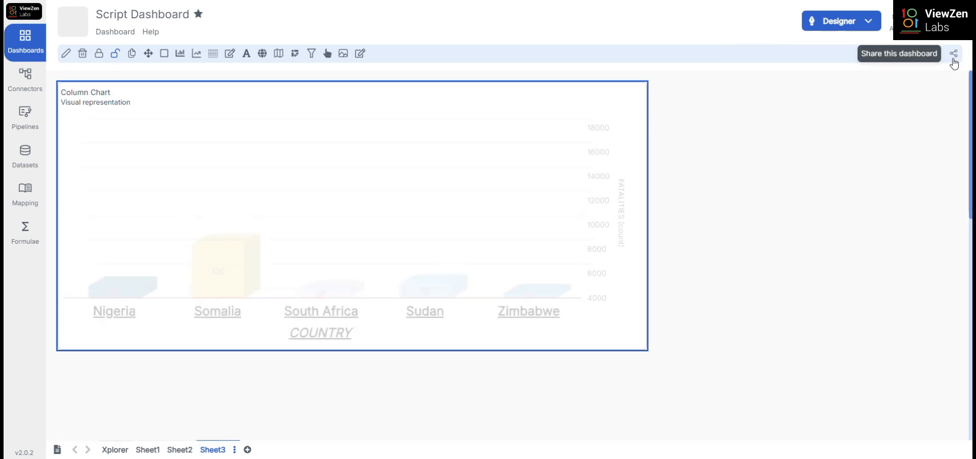
click(635, 338)
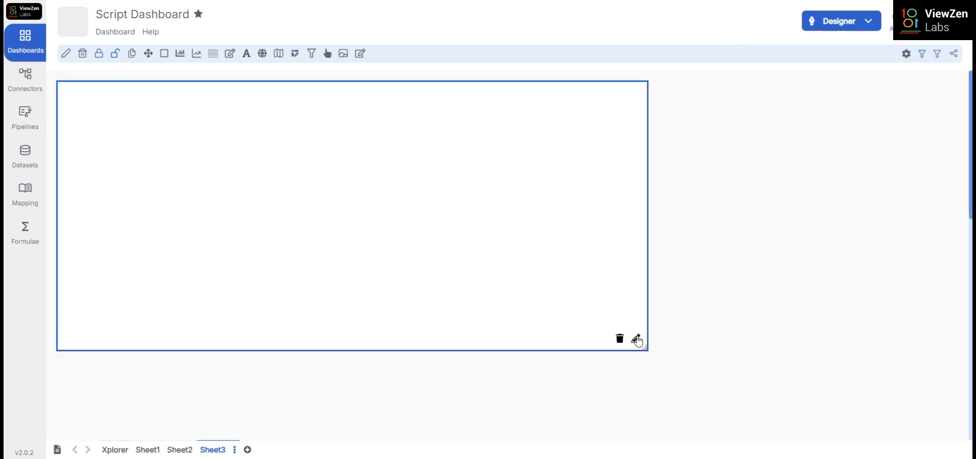
click(855, 77)
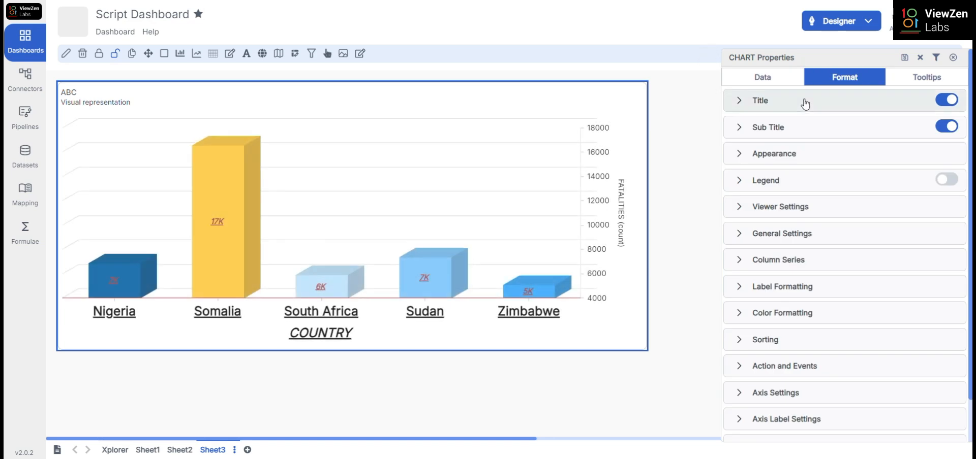
click(804, 102)
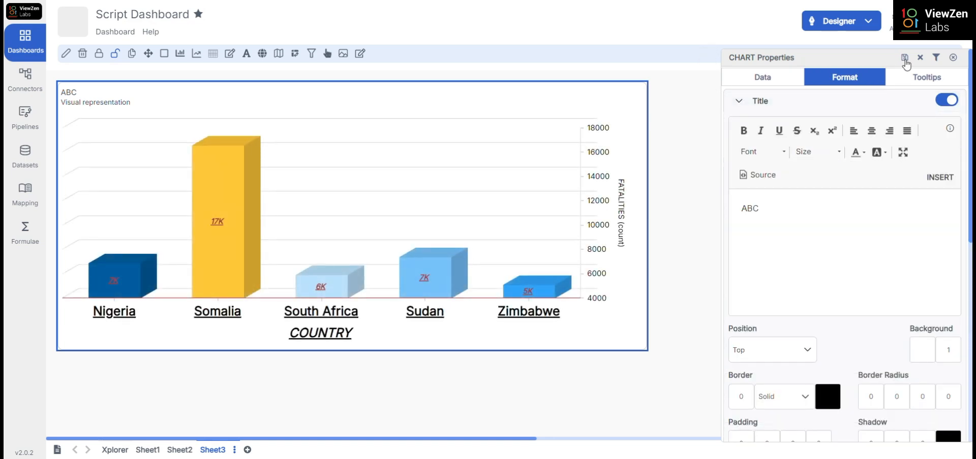